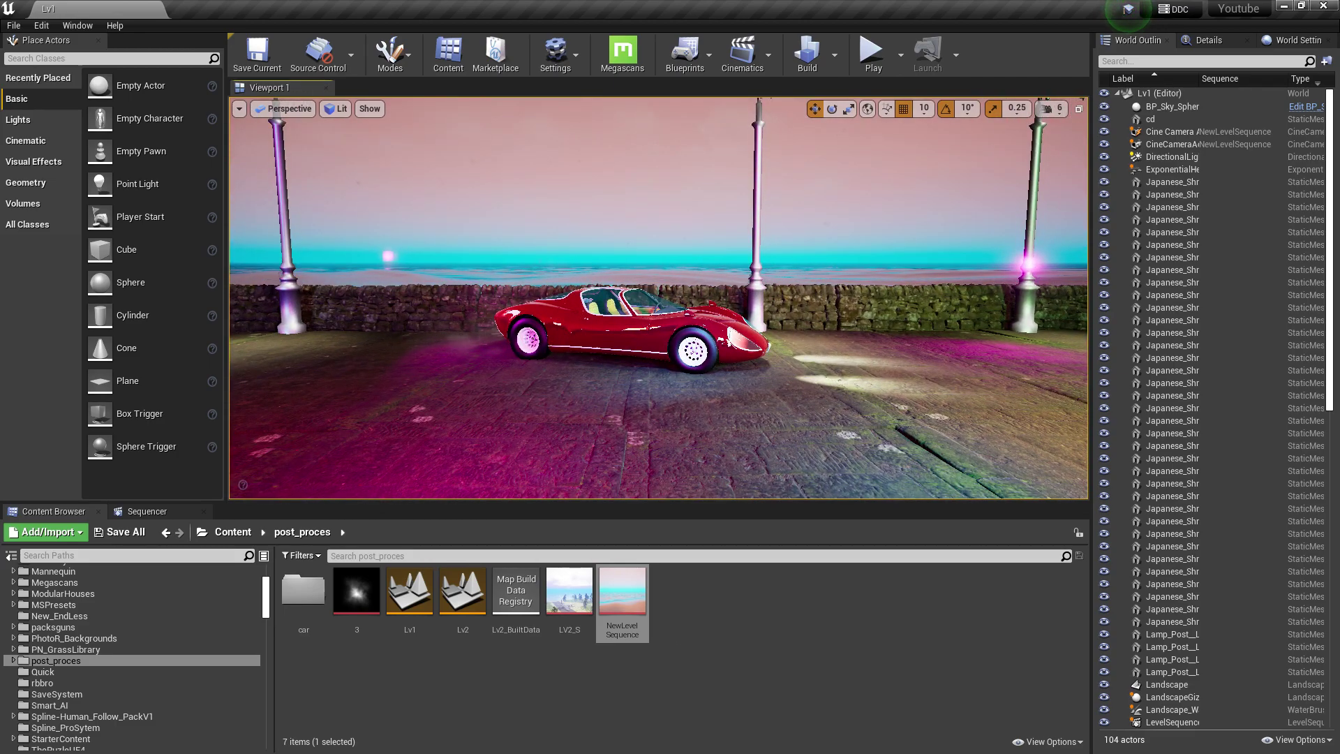
{"action": "left_click", "coordinate": [1050, 108]}
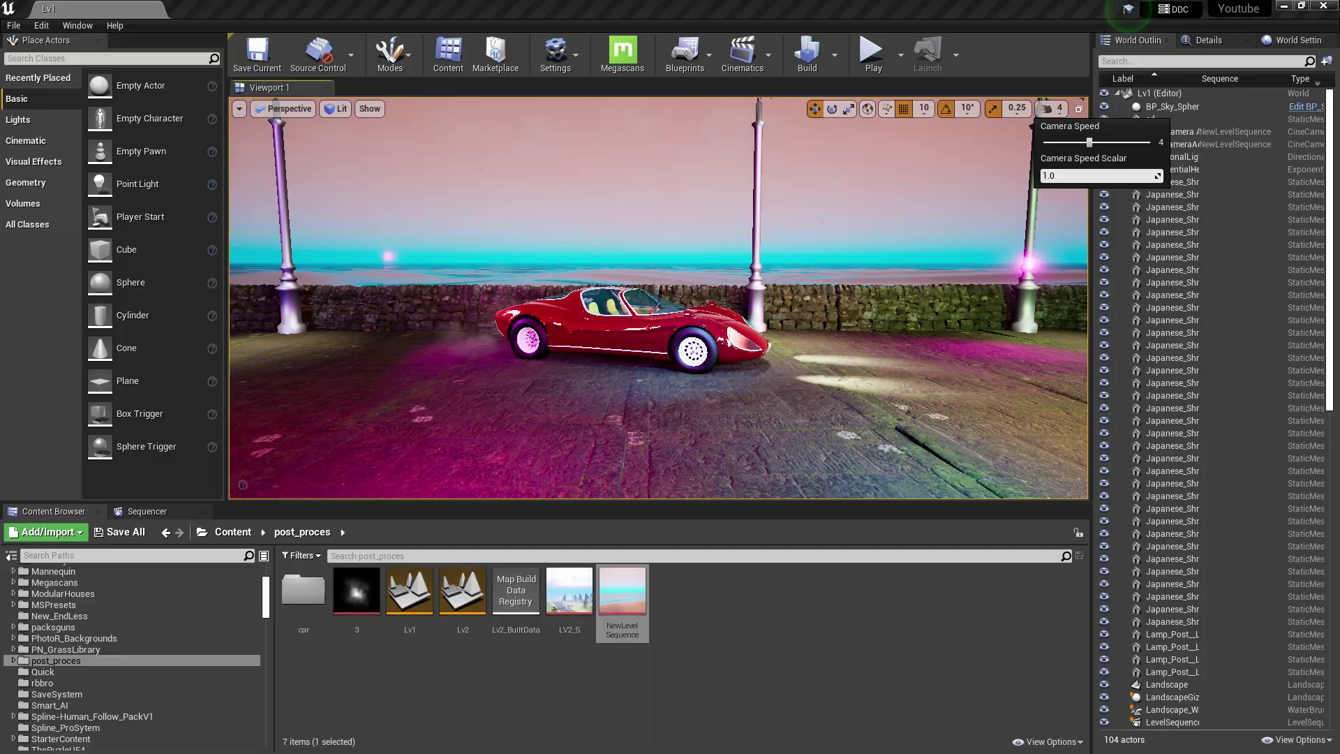
{"action": "key", "text": "Escape"}
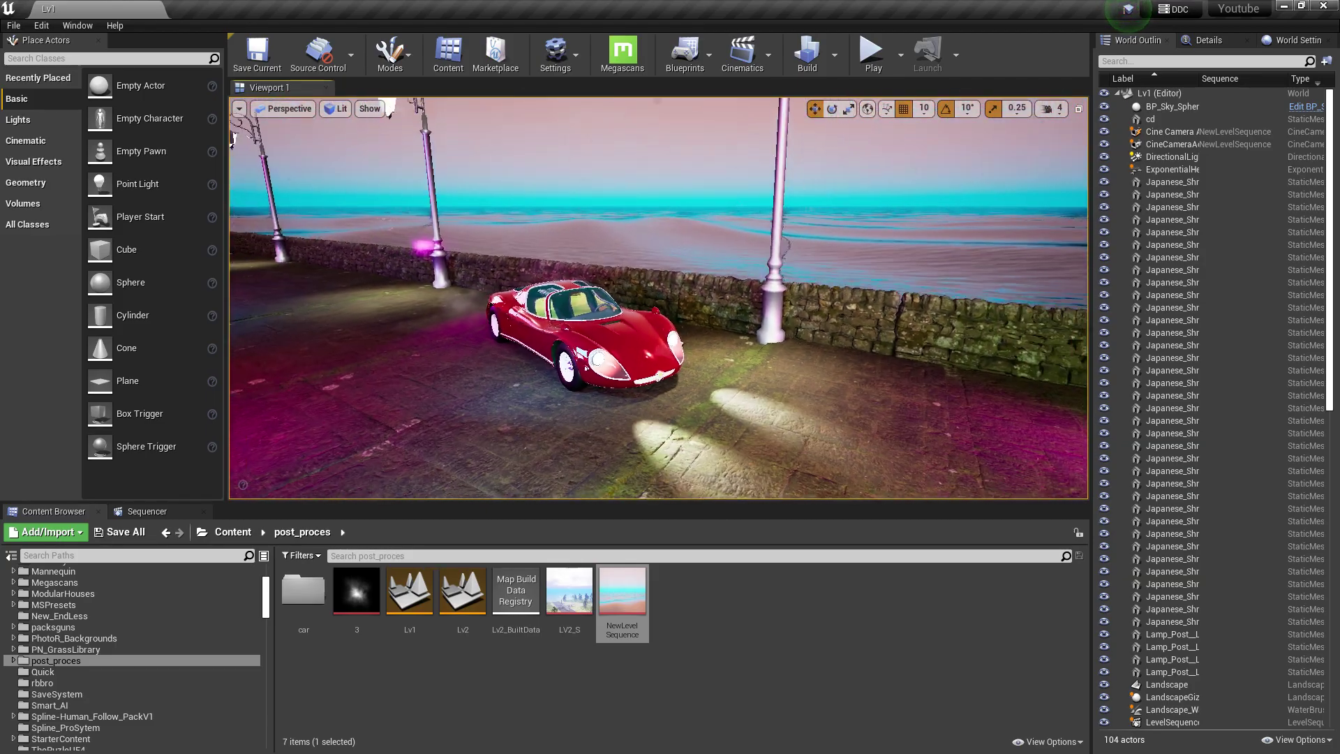
List the cinematic actor types for placement and focus on the existing cine cameras in the level
{"action": "left_click", "coordinate": [26, 140]}
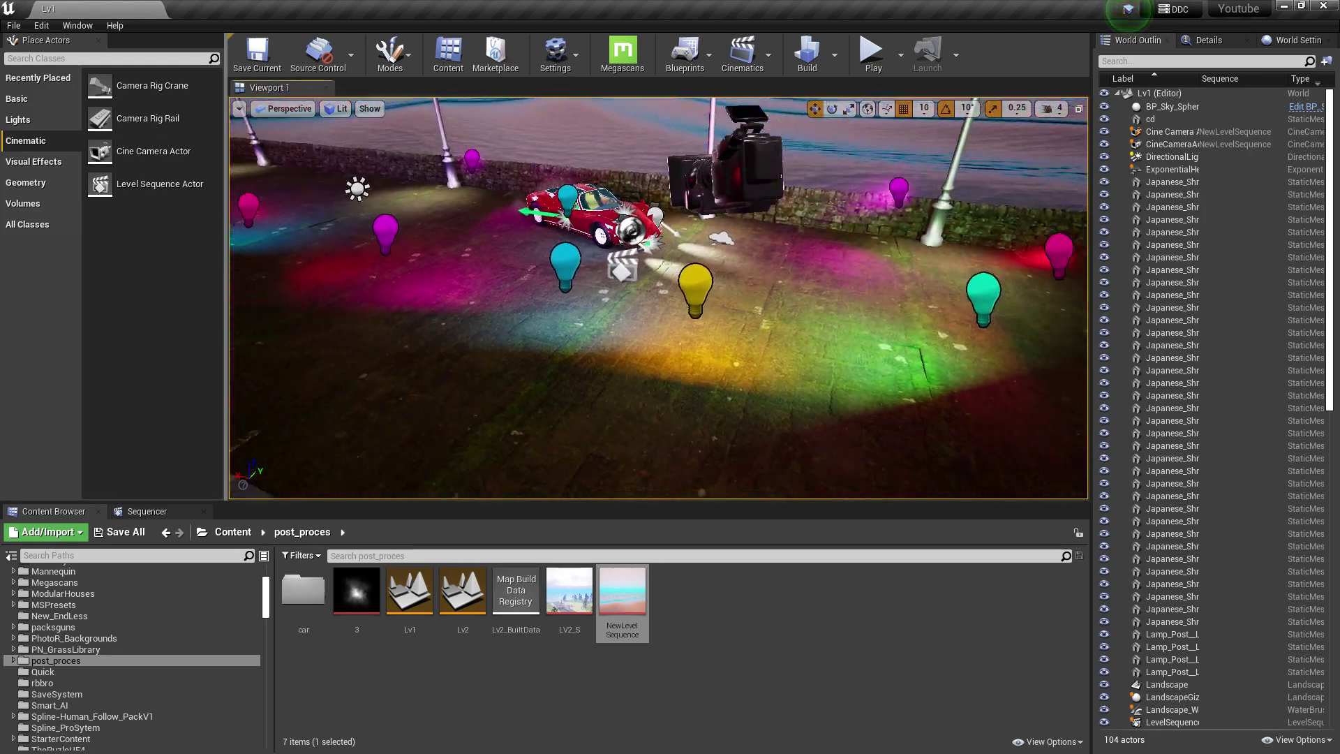
{"action": "double_click", "coordinate": [1172, 131]}
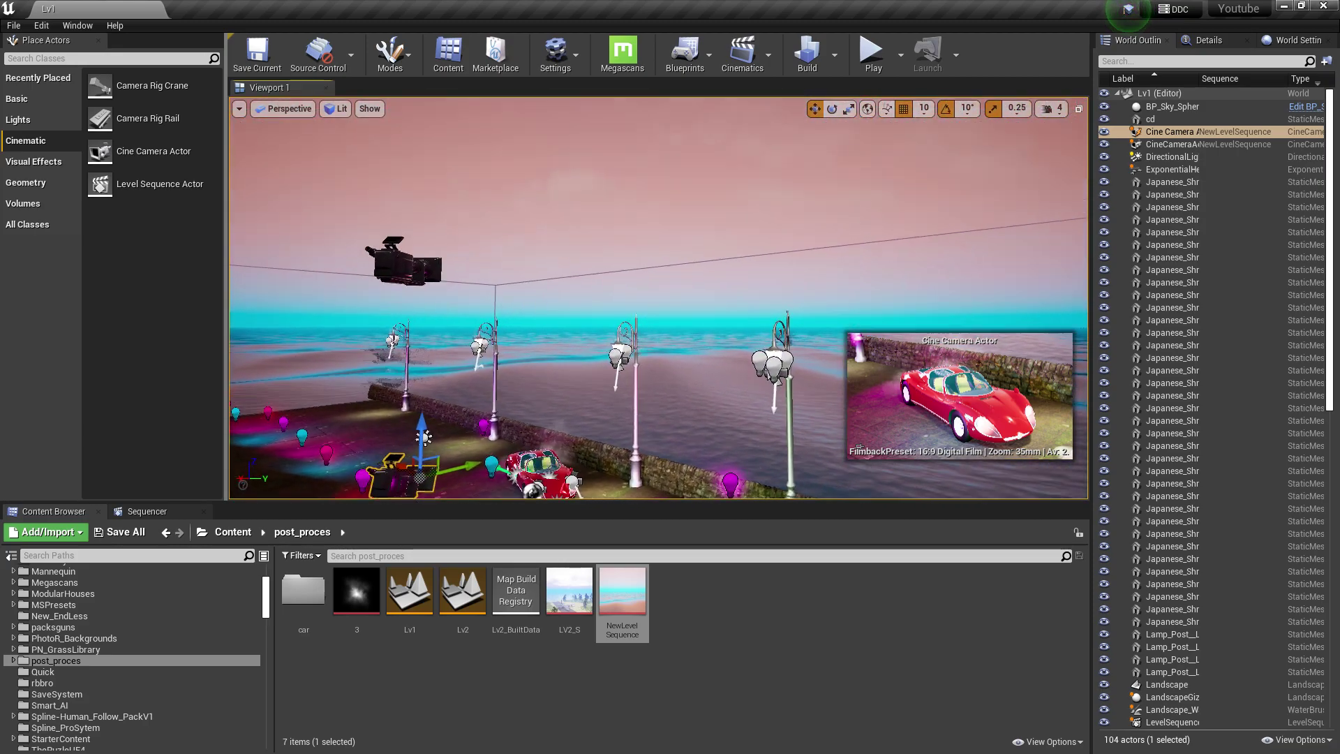
{"action": "left_click", "coordinate": [1173, 144]}
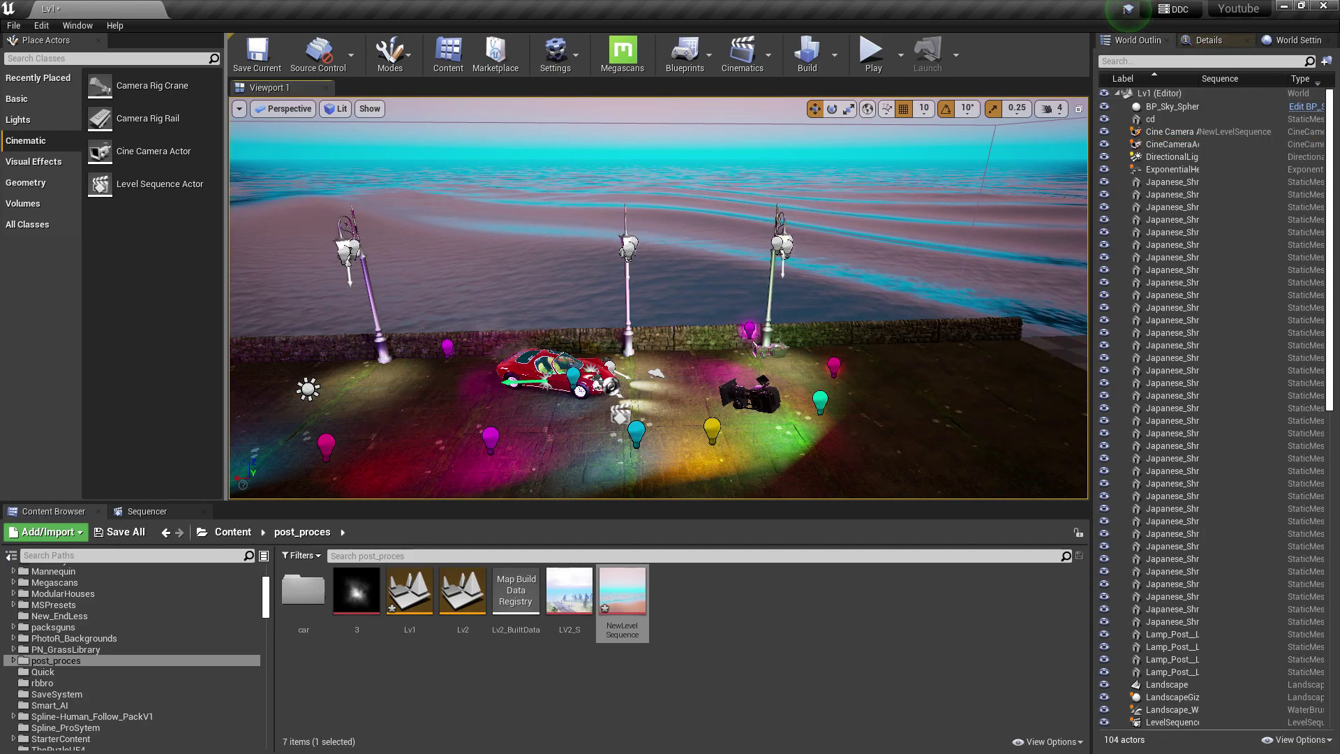
Delete the NewLevelSequence asset from the post_proces folder and save all modified content
{"action": "left_click", "coordinate": [623, 592]}
{"action": "right_click", "coordinate": [622, 592]}
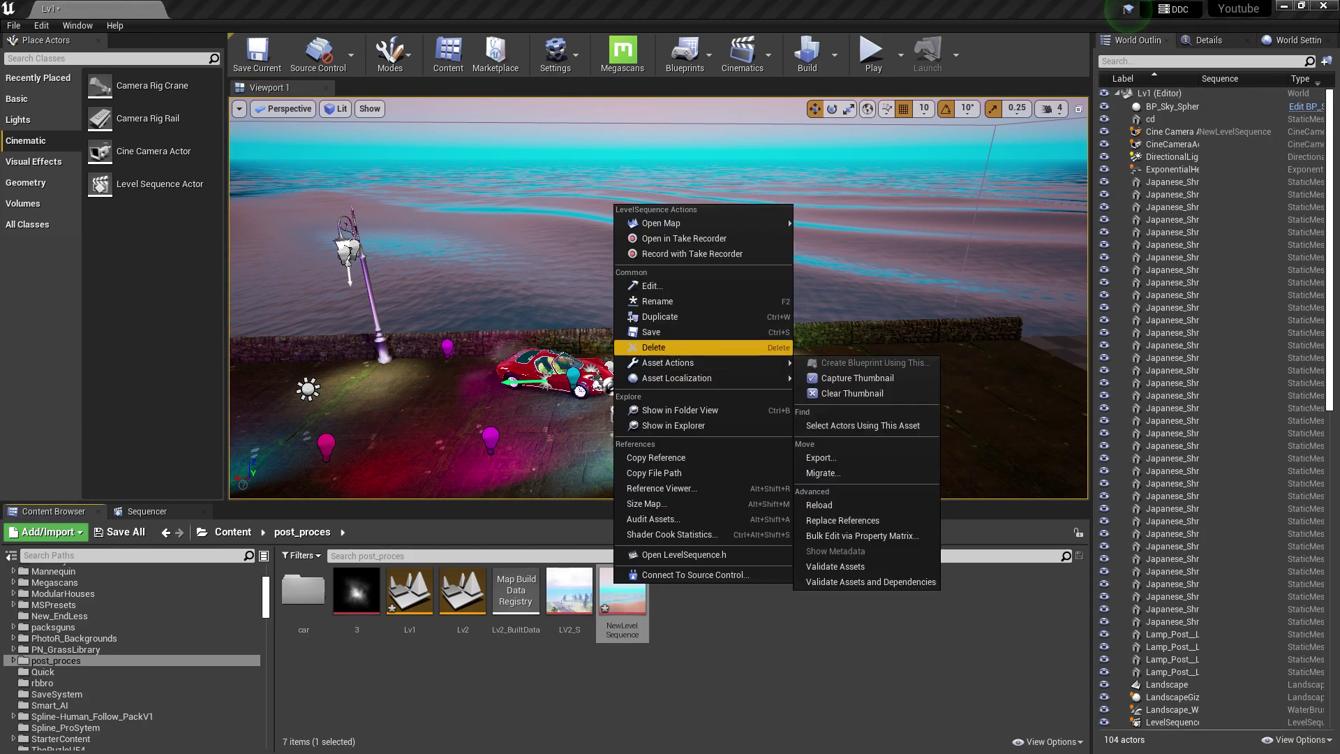
{"action": "left_click", "coordinate": [642, 332]}
{"action": "left_click", "coordinate": [570, 606]}
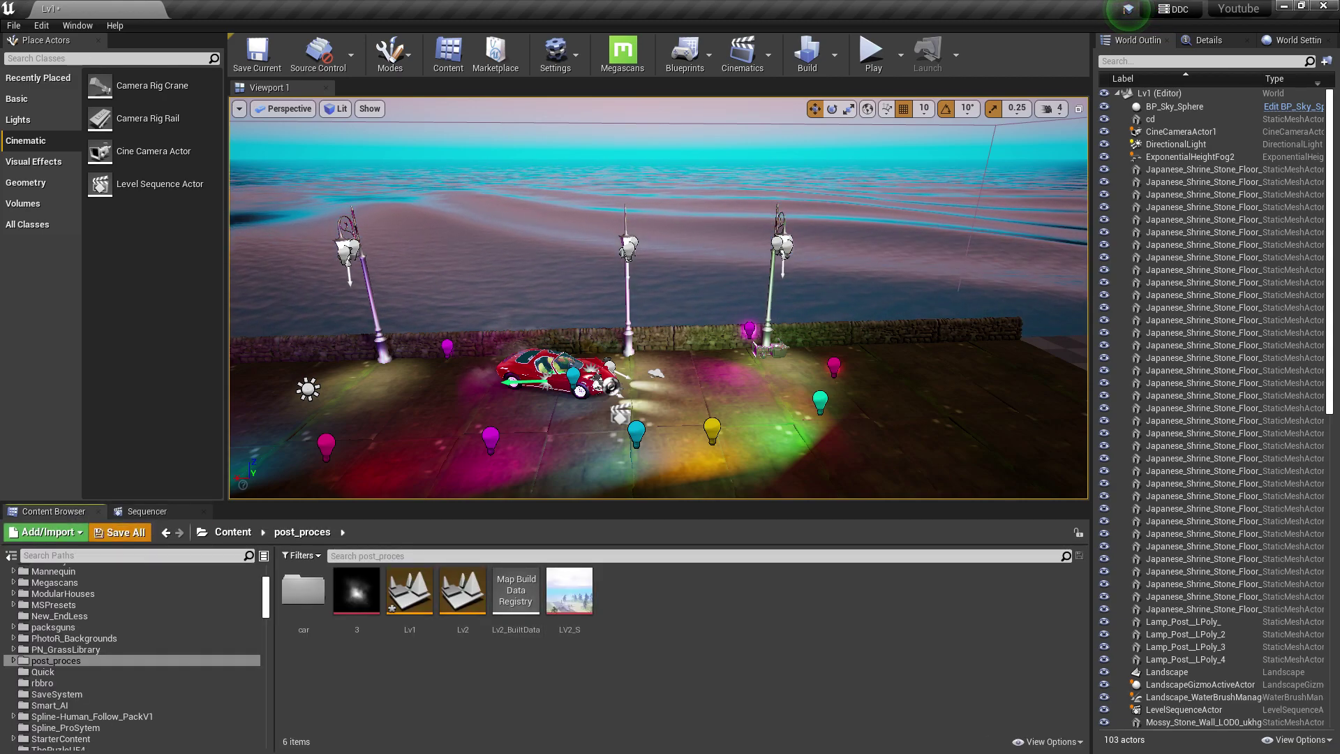
{"action": "left_click", "coordinate": [120, 531]}
{"action": "left_click", "coordinate": [795, 516]}
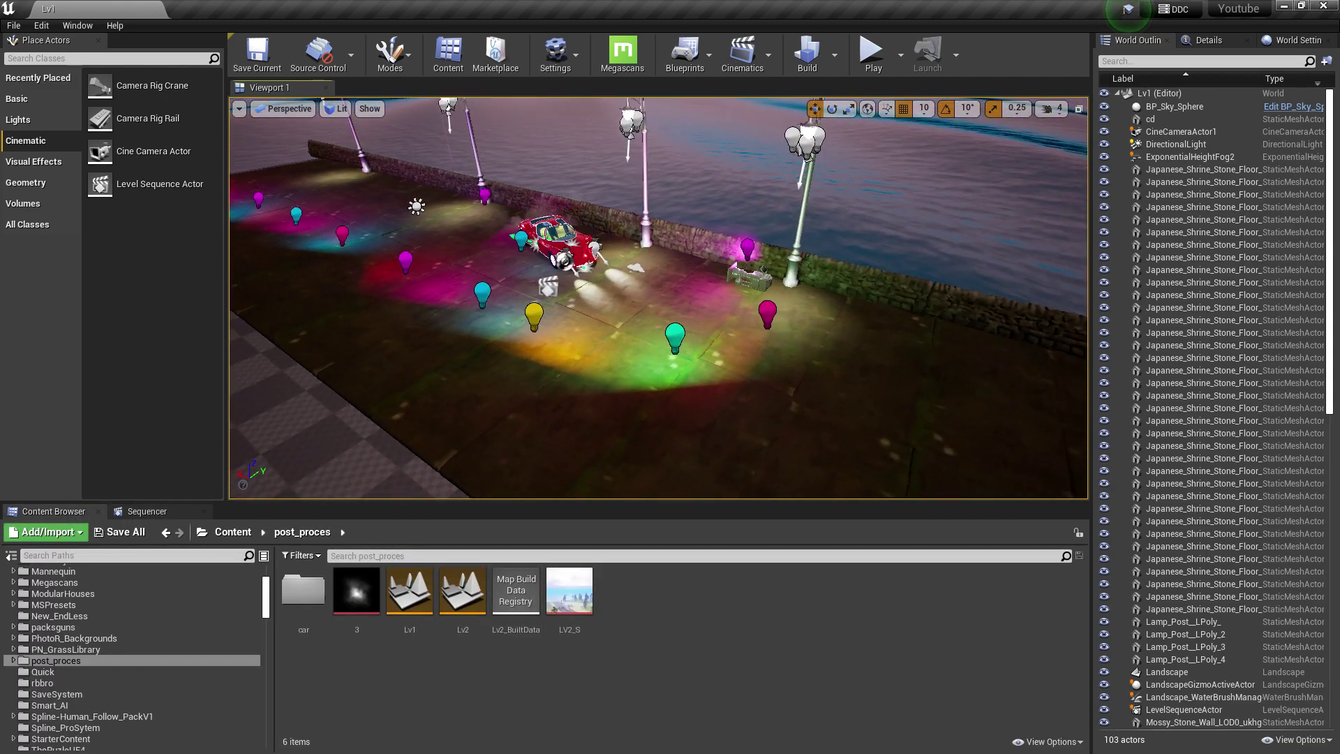
Delete CineCameraActor1 and the LevelSequenceActor from the level and save the level
{"action": "double_click", "coordinate": [1180, 131]}
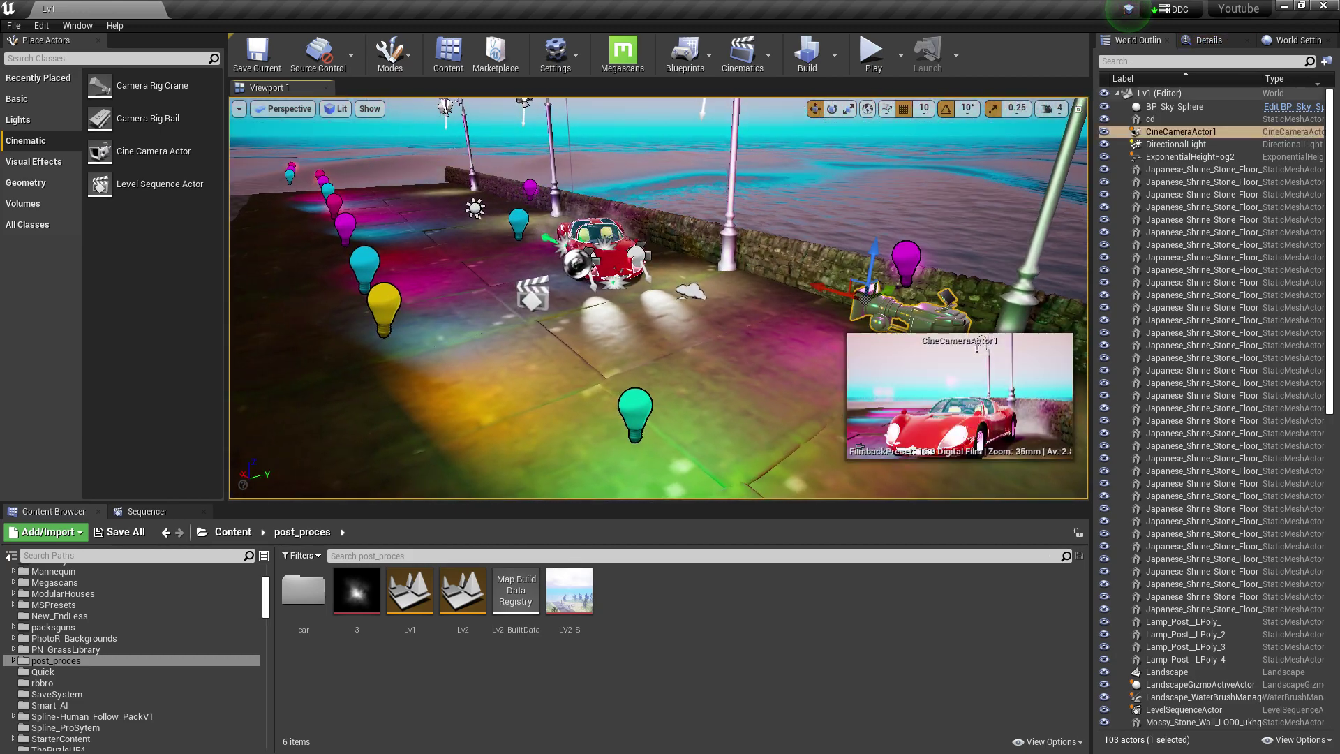
{"action": "key", "text": "Delete"}
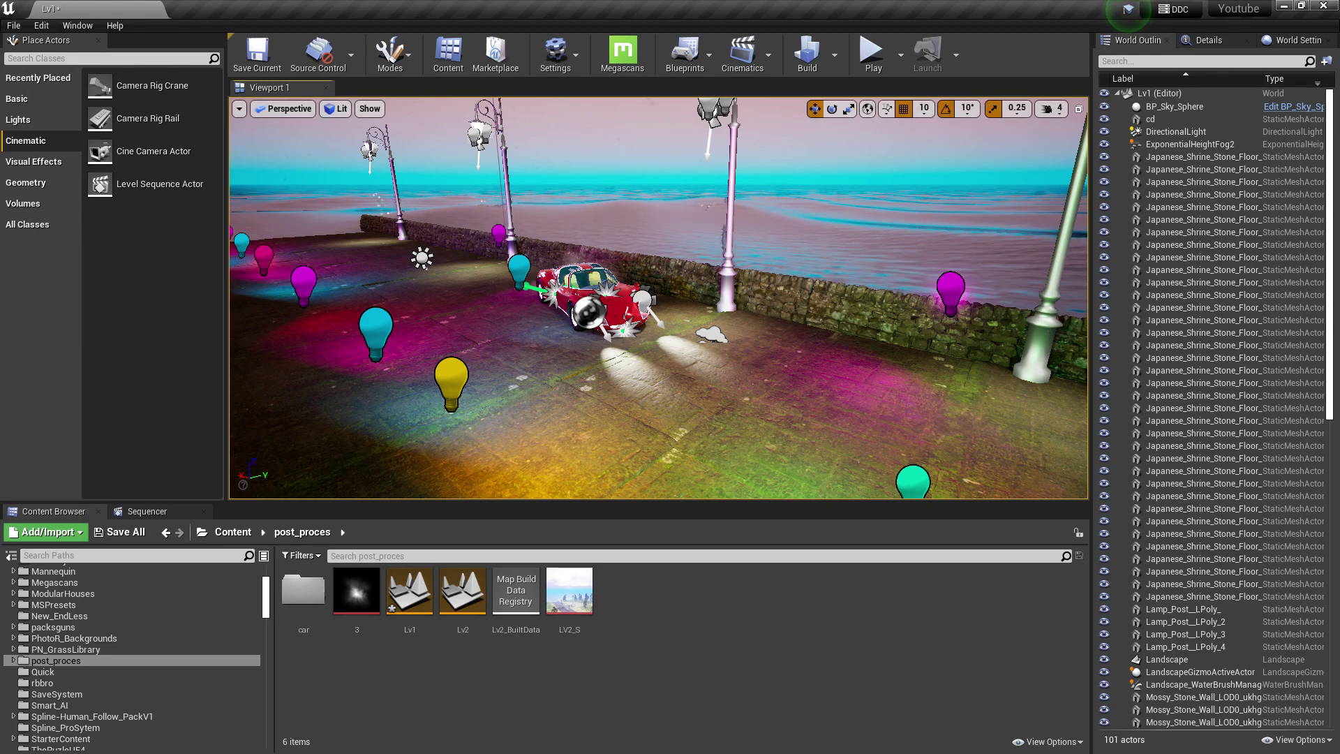
{"action": "key", "text": "ctrl+s"}
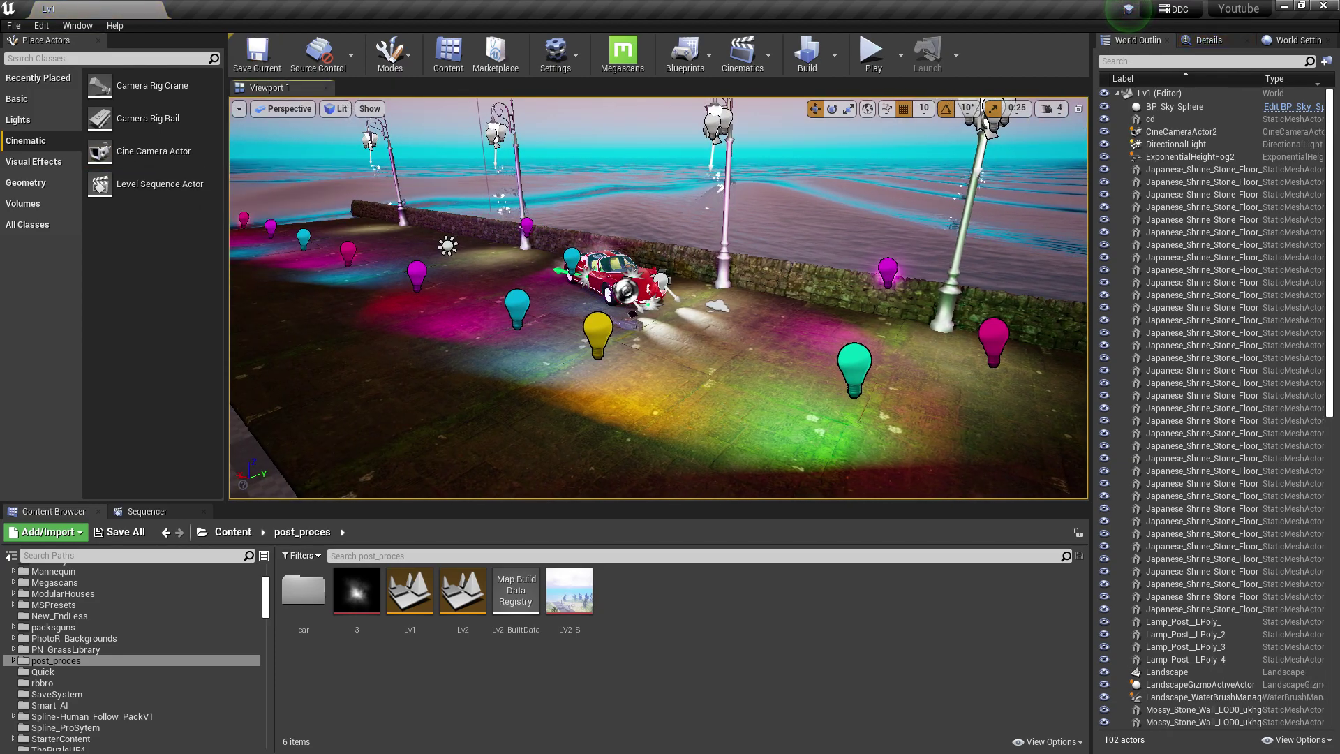
Place a Cine Camera Actor on the road beside the red car and adjust its rotation and height
{"action": "left_click_drag", "start_coordinate": [126, 150], "coordinate": [623, 259]}
{"action": "left_click_drag", "start_coordinate": [614, 326], "coordinate": [670, 322]}
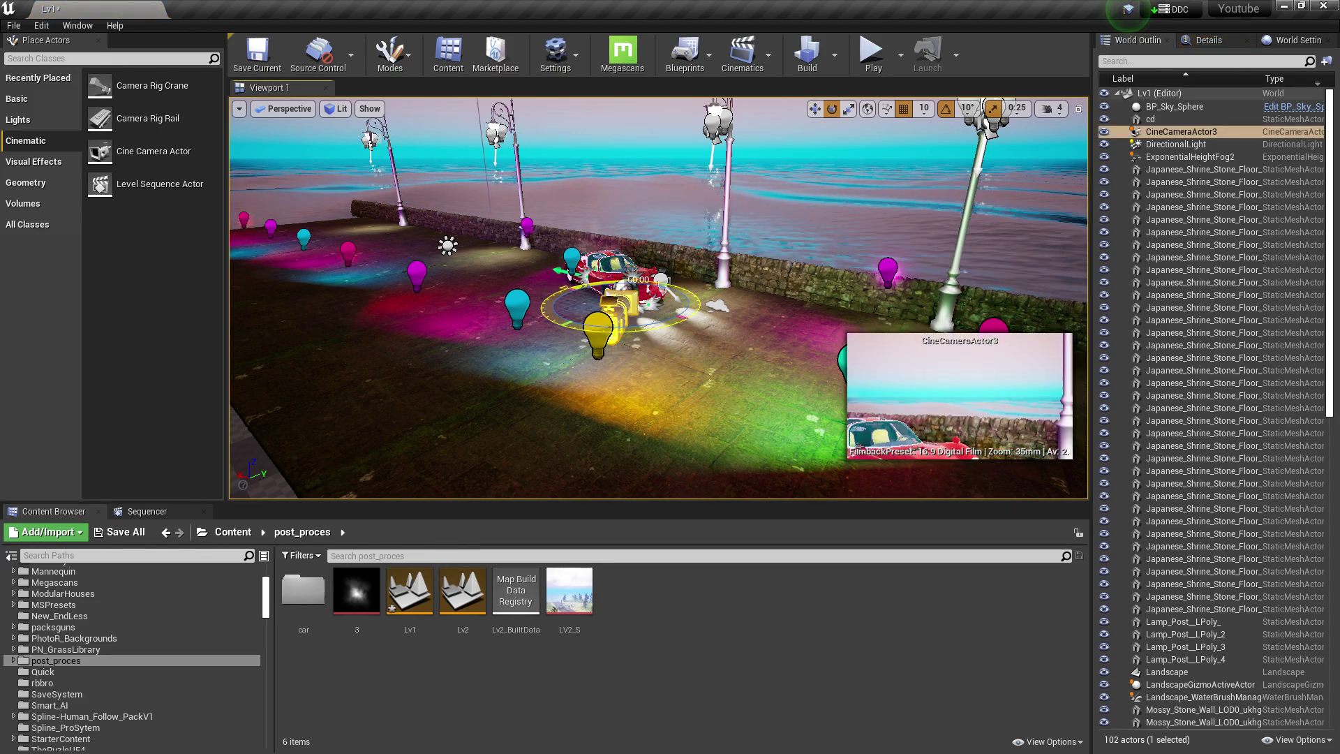
{"action": "right_click_drag", "start_coordinate": [670, 322], "coordinate": [398, 305]}
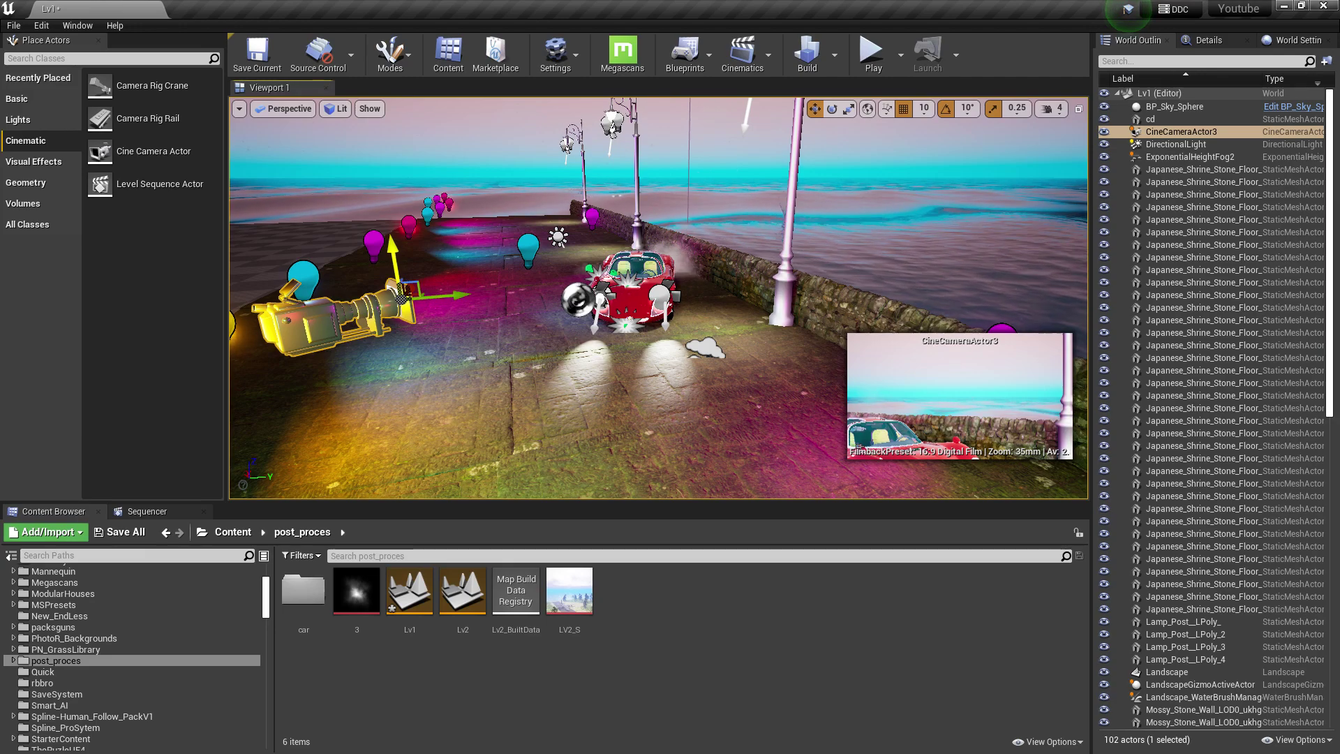
{"action": "left_click_drag", "start_coordinate": [398, 305], "coordinate": [377, 326]}
{"action": "right_click_drag", "start_coordinate": [378, 326], "coordinate": [335, 336]}
Reselect the new cine camera, raise it high above the road, and toggle game view on and off
{"action": "left_click", "coordinate": [698, 412]}
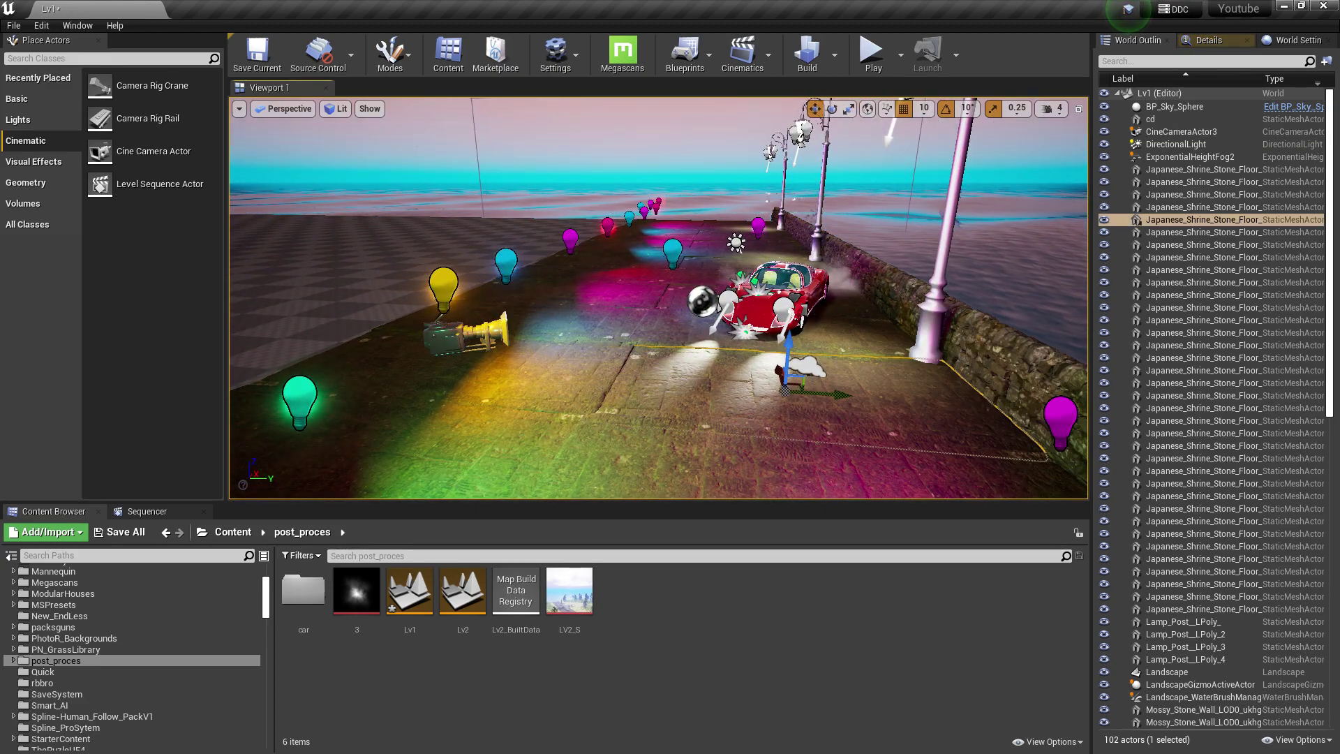
{"action": "left_click", "coordinate": [432, 359]}
{"action": "left_click", "coordinate": [464, 339]}
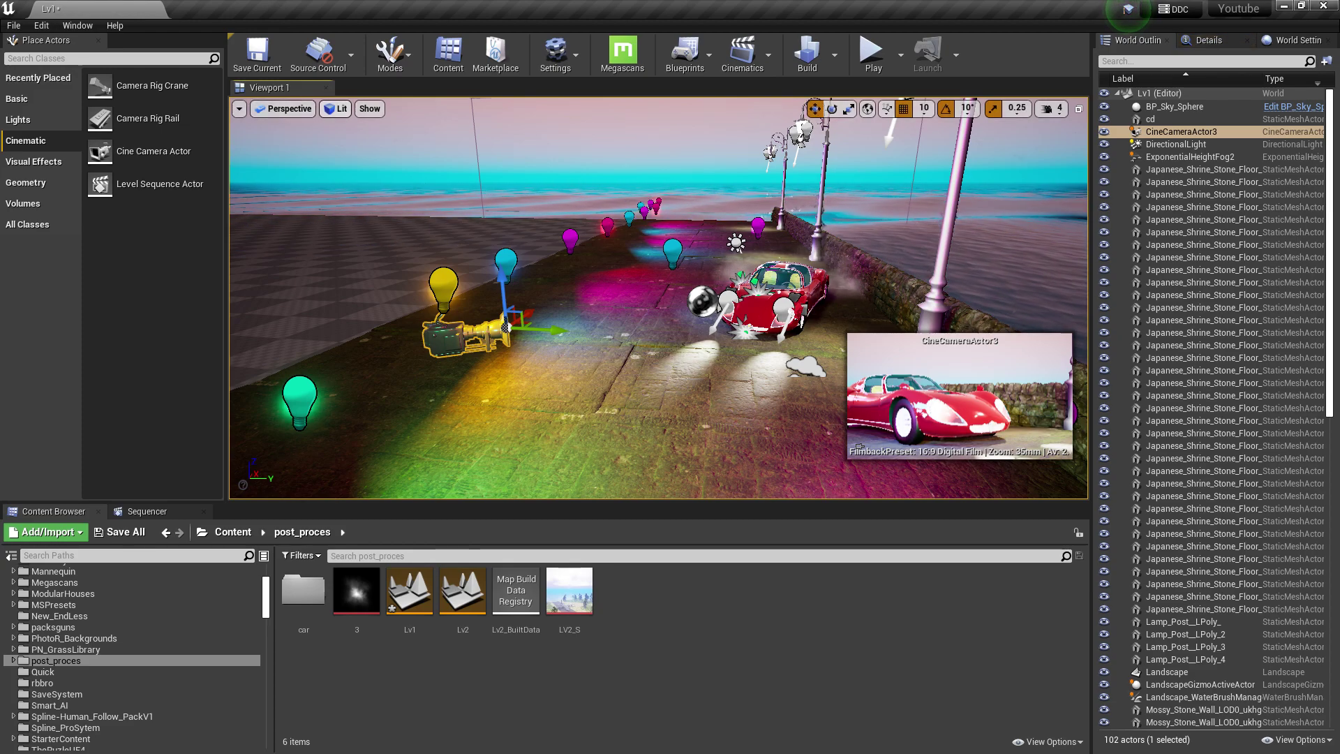
{"action": "right_click_drag", "start_coordinate": [656, 300], "coordinate": [311, 432]}
{"action": "key", "text": "g"}
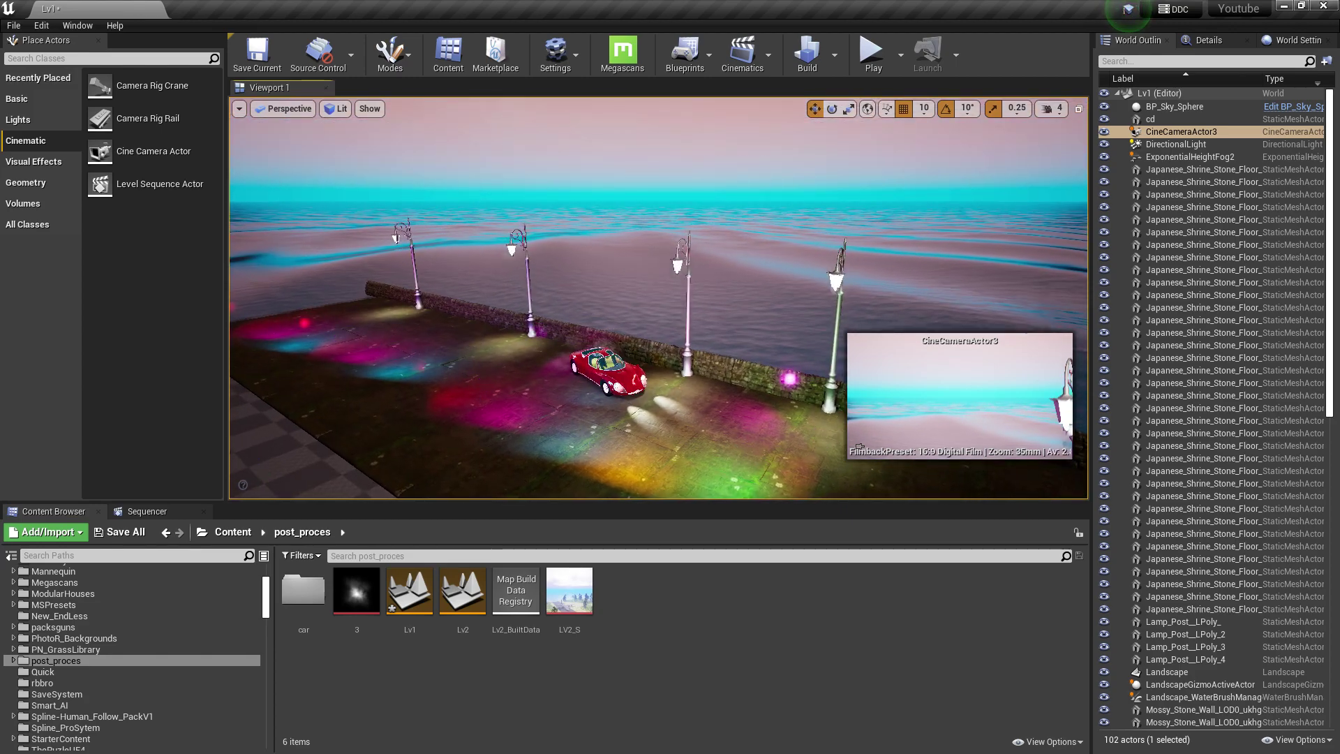
{"action": "key", "text": "g"}
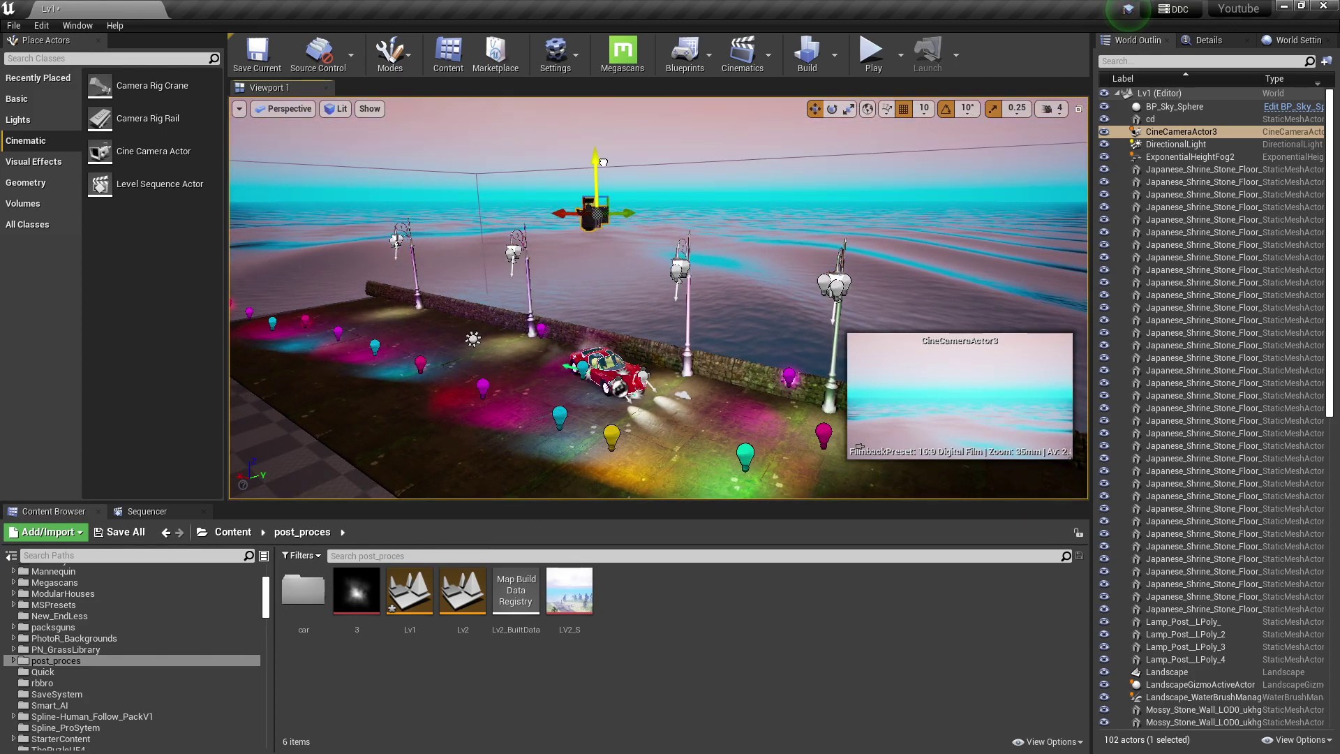
Lower the cine camera to the car's level and shift it along the road to frame the car in its preview
{"action": "left_click_drag", "start_coordinate": [603, 162], "coordinate": [604, 398]}
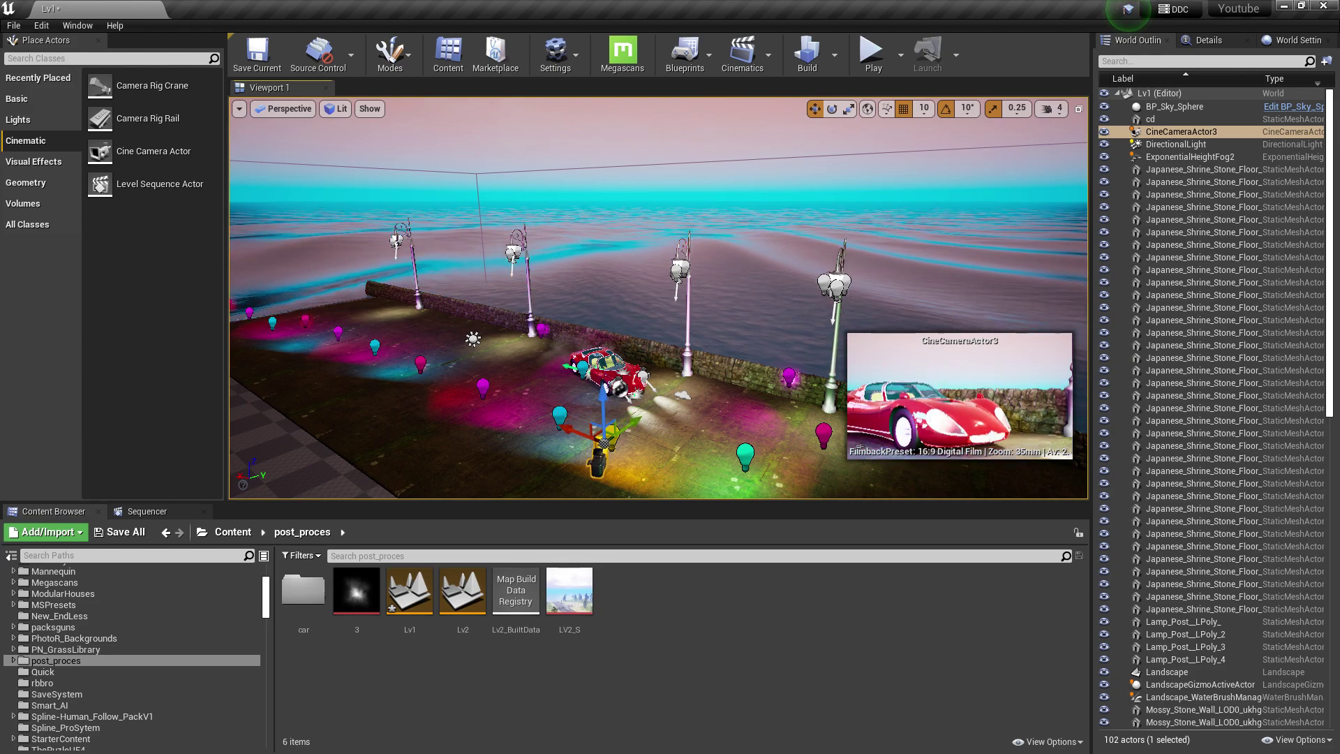
{"action": "right_click_drag", "start_coordinate": [538, 367], "coordinate": [538, 366]}
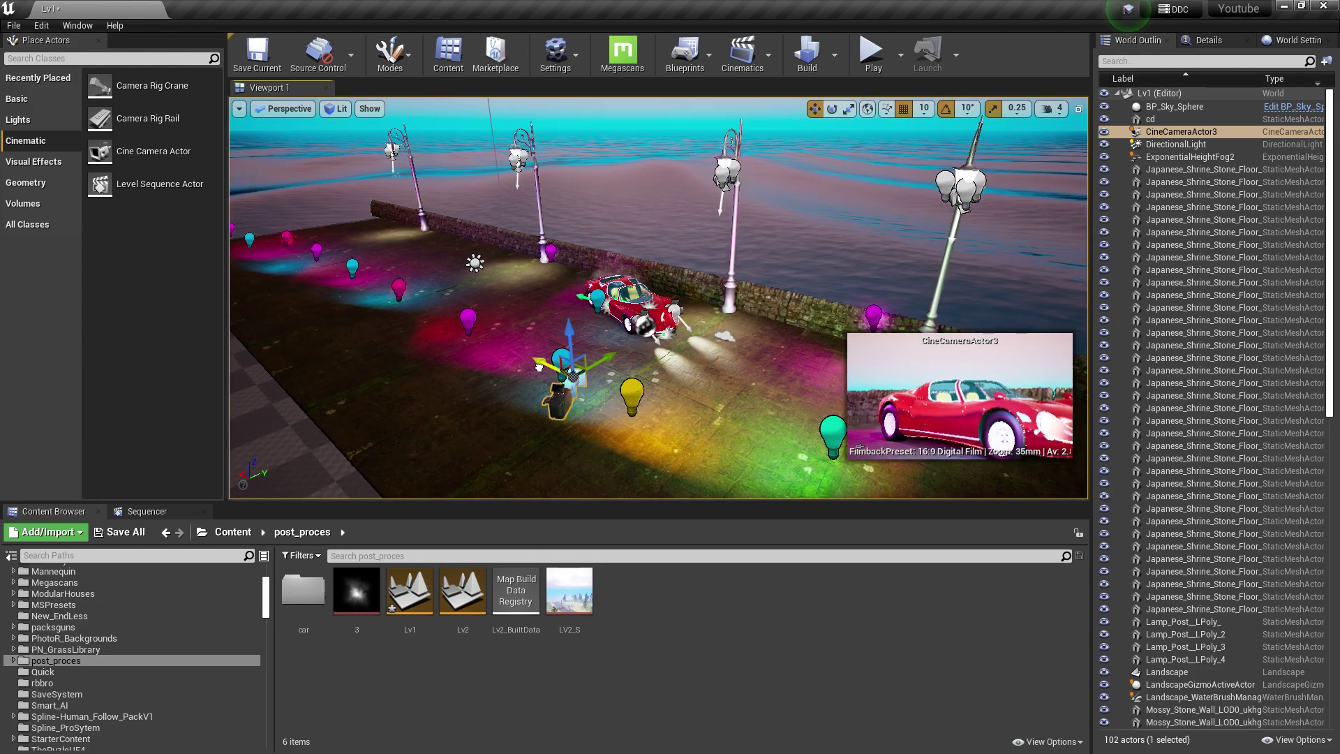
{"action": "left_click_drag", "start_coordinate": [538, 366], "coordinate": [556, 372]}
{"action": "right_click_drag", "start_coordinate": [556, 371], "coordinate": [557, 372]}
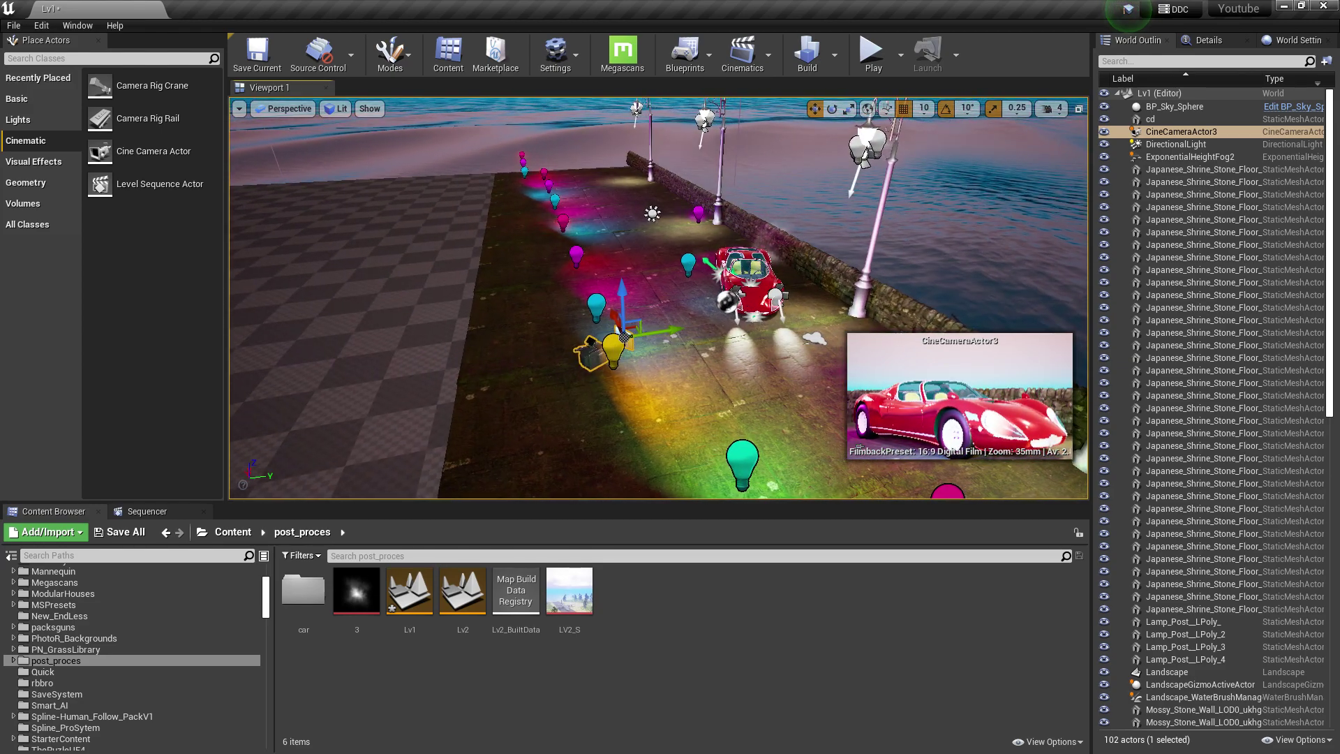
Raise the cine camera high above the road so it looks out over the sea, and save all changes
{"action": "left_click_drag", "start_coordinate": [592, 328], "coordinate": [613, 140]}
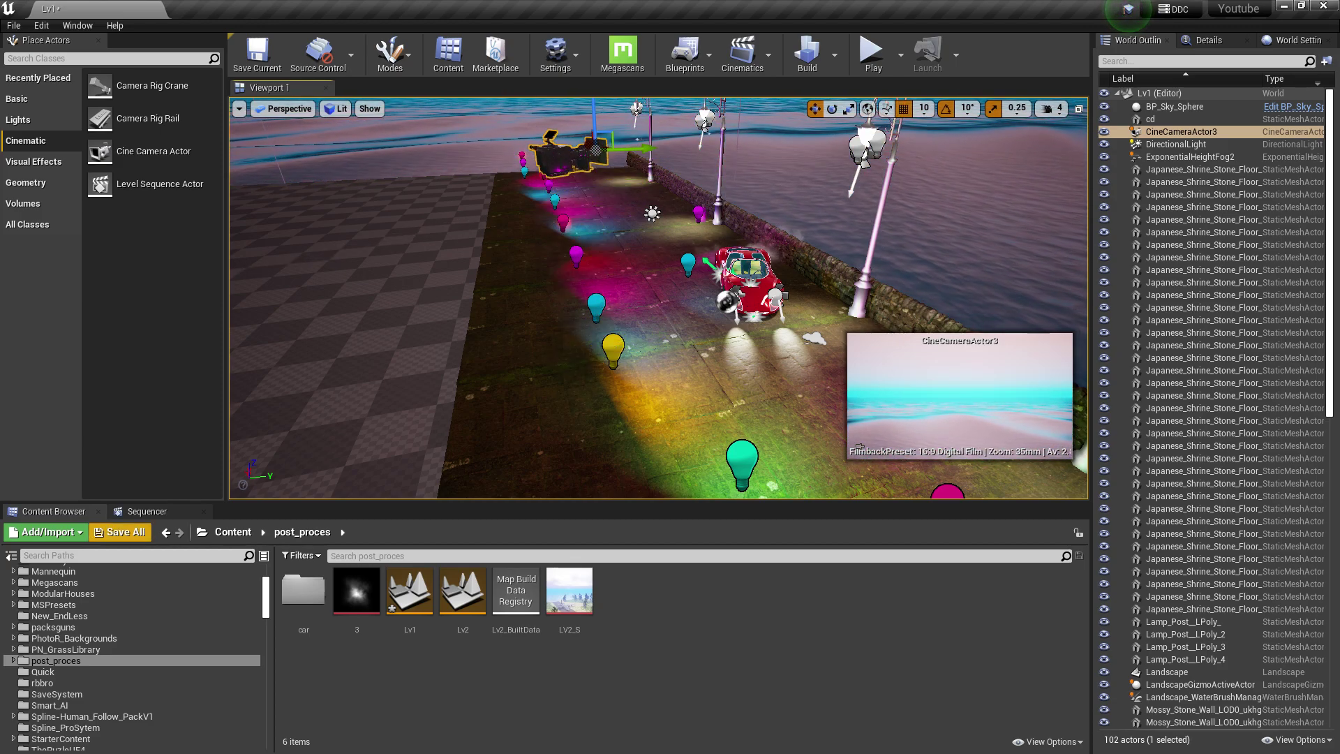
{"action": "left_click", "coordinate": [119, 532]}
{"action": "left_click", "coordinate": [793, 513]}
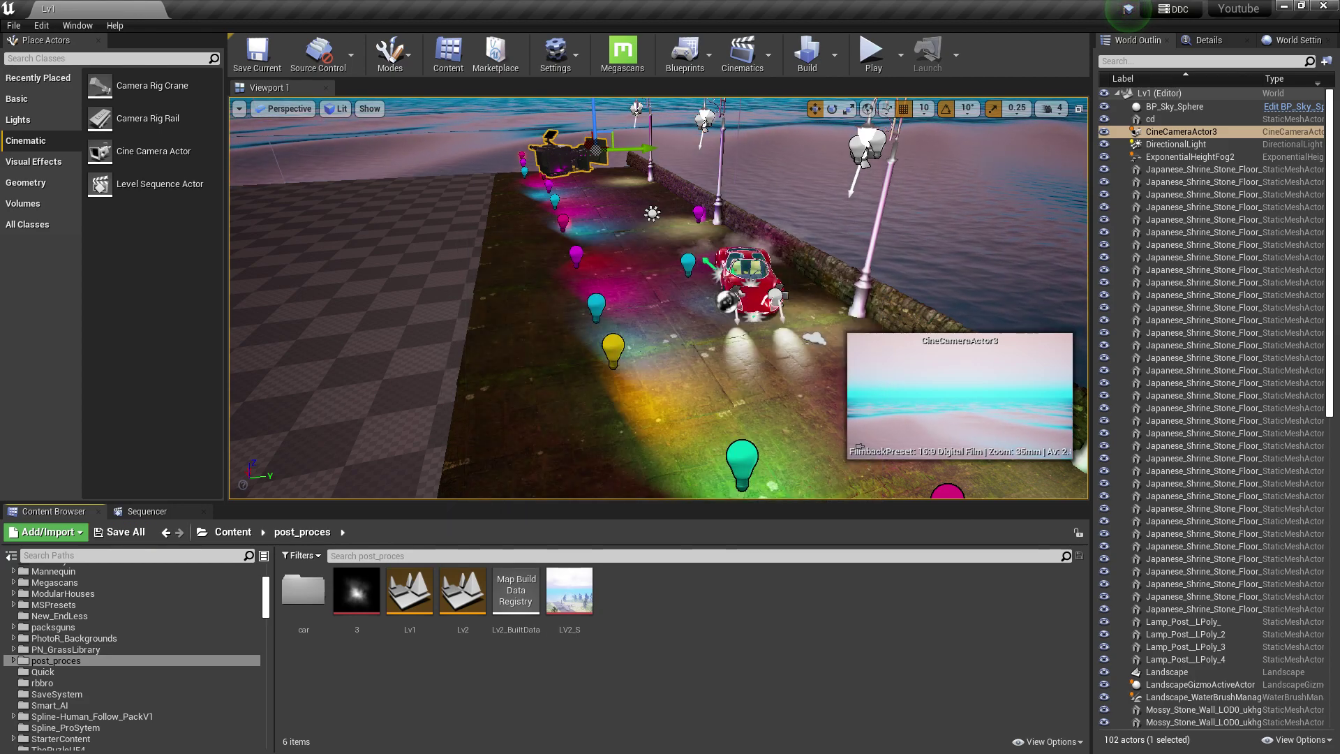
Create a Level Sequence asset named LV1_S in the post_proces folder and save it
{"action": "right_click", "coordinate": [641, 587]}
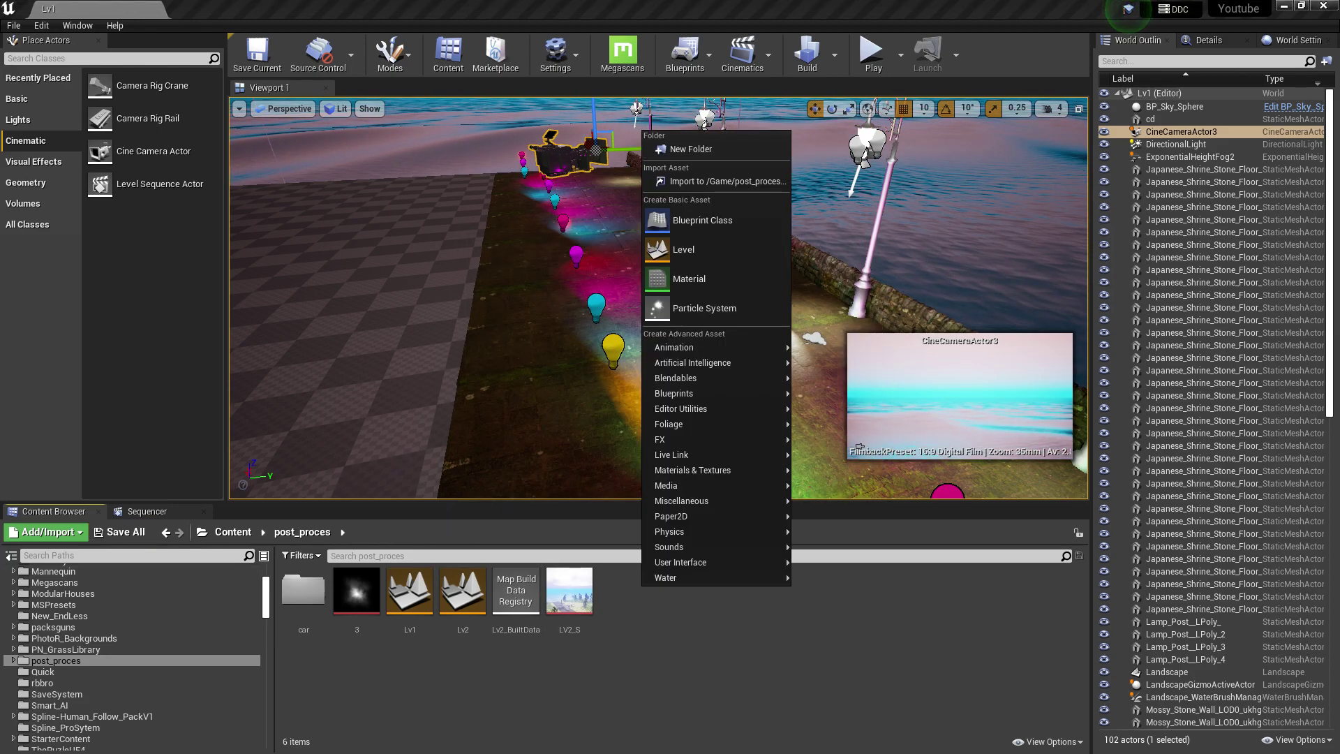
{"action": "mouse_move", "coordinate": [697, 347]}
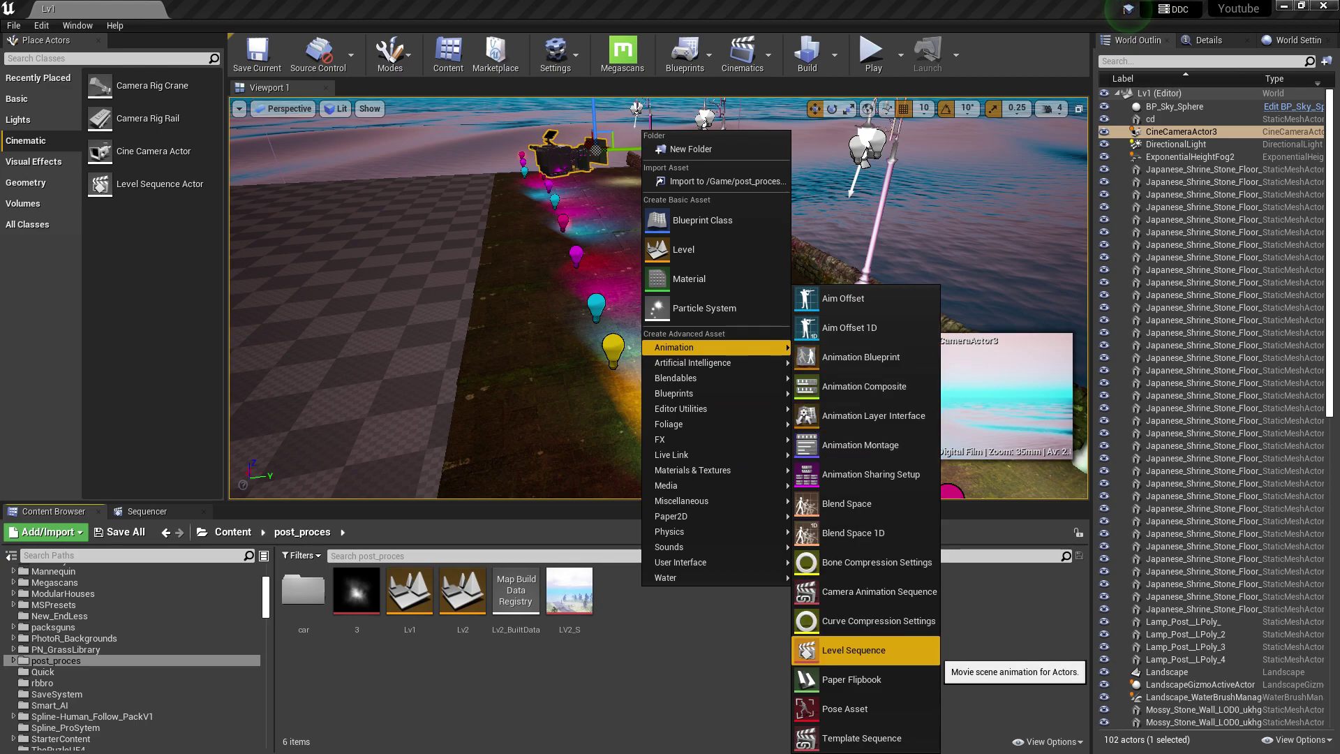
{"action": "left_click", "coordinate": [853, 650]}
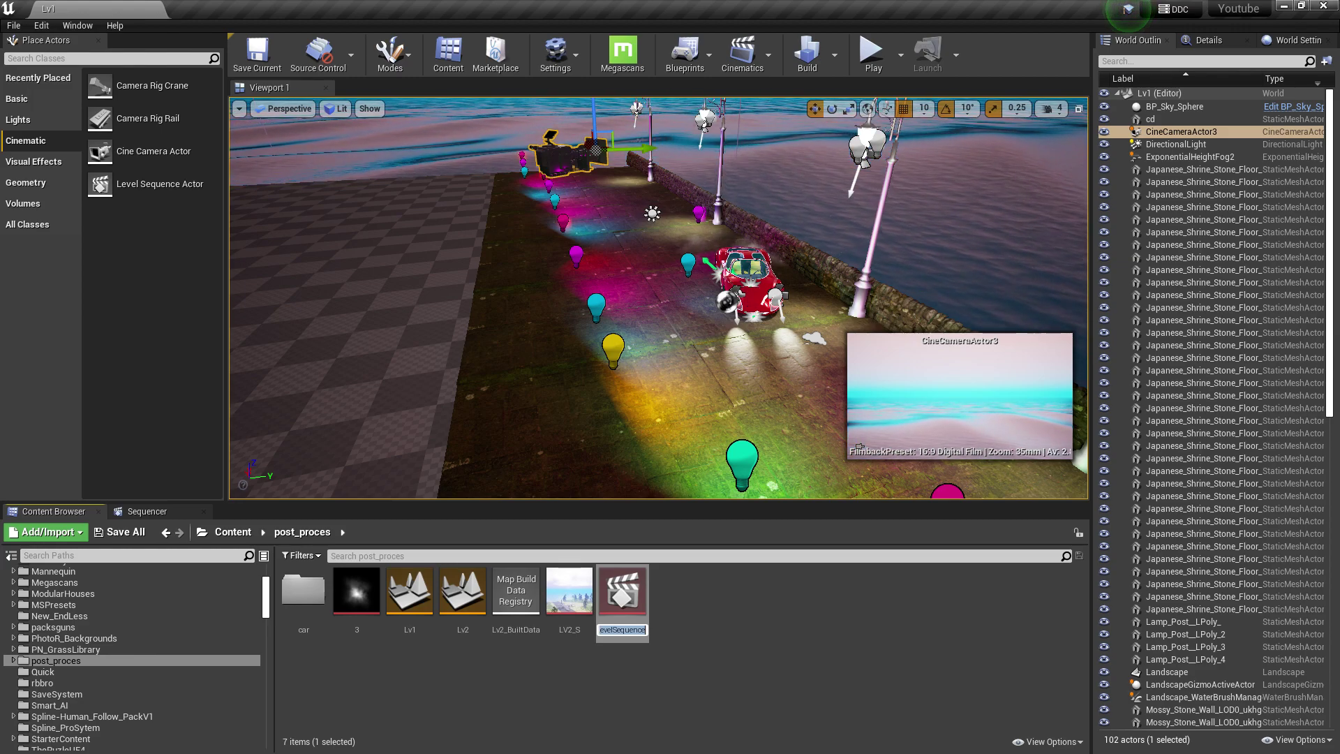
{"action": "key", "text": "BackSpace"}
{"action": "type", "text": "LV"}
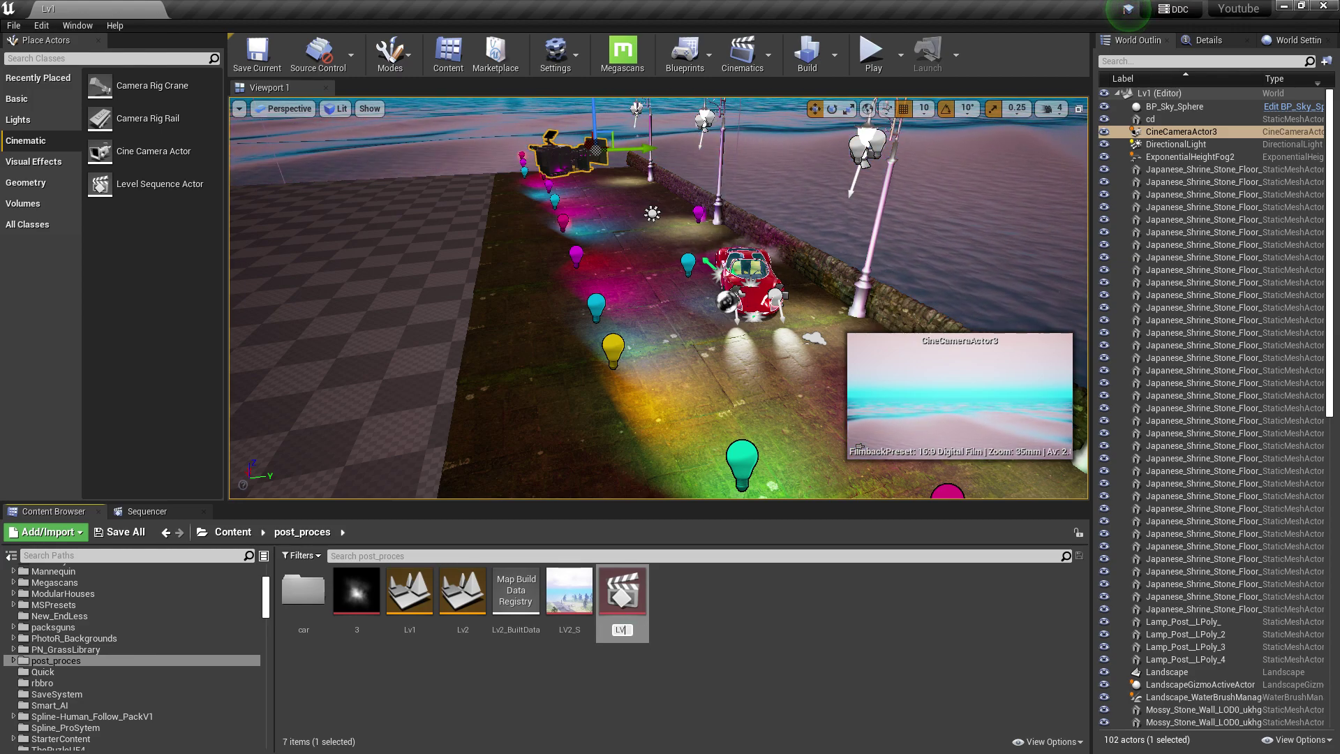
{"action": "type", "text": "1_S"}
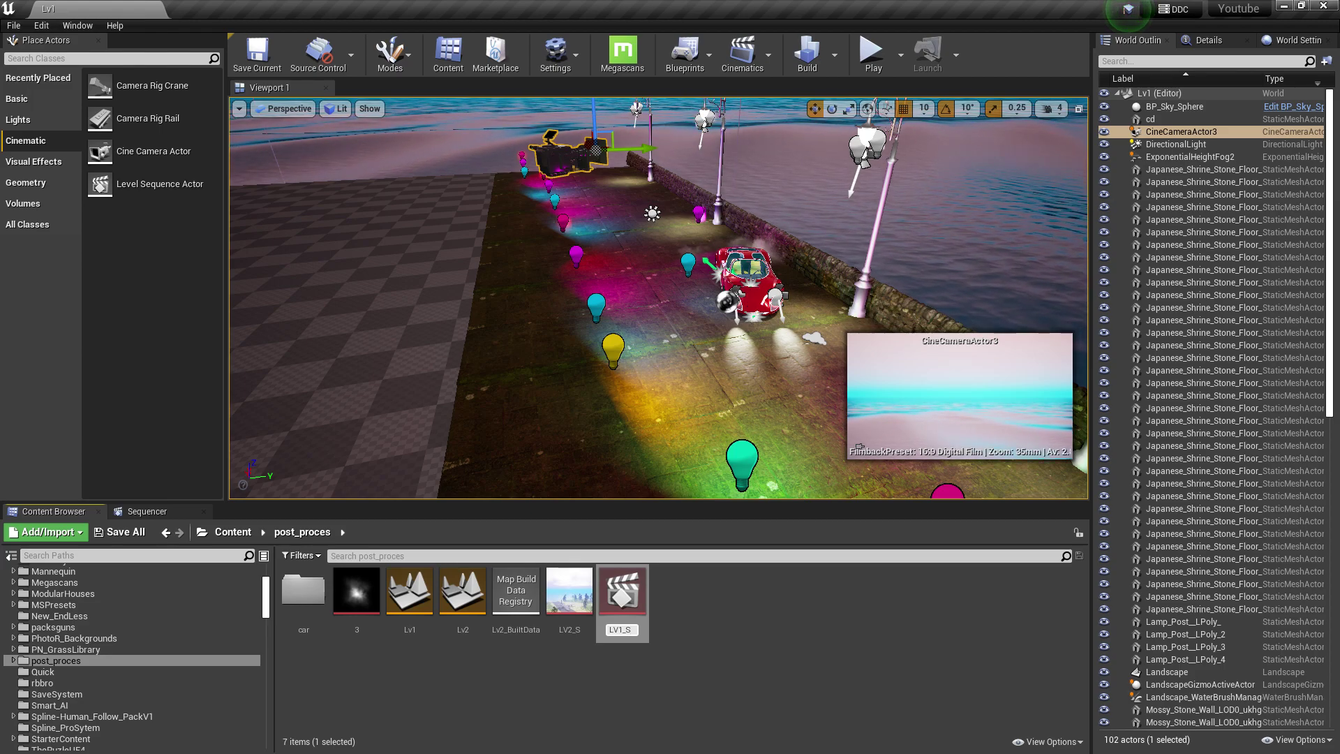
{"action": "key", "text": "Return"}
{"action": "left_click", "coordinate": [118, 532]}
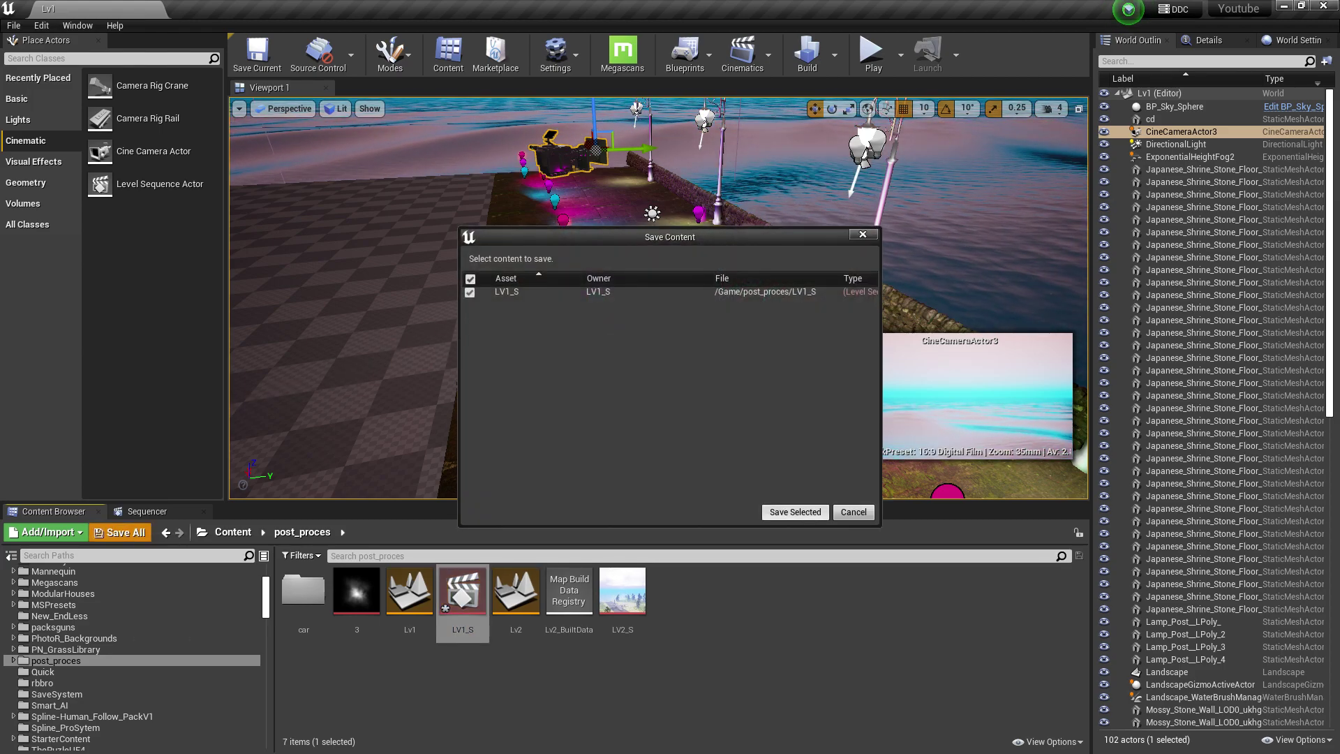
{"action": "left_click", "coordinate": [794, 512]}
{"action": "left_click", "coordinate": [147, 511]}
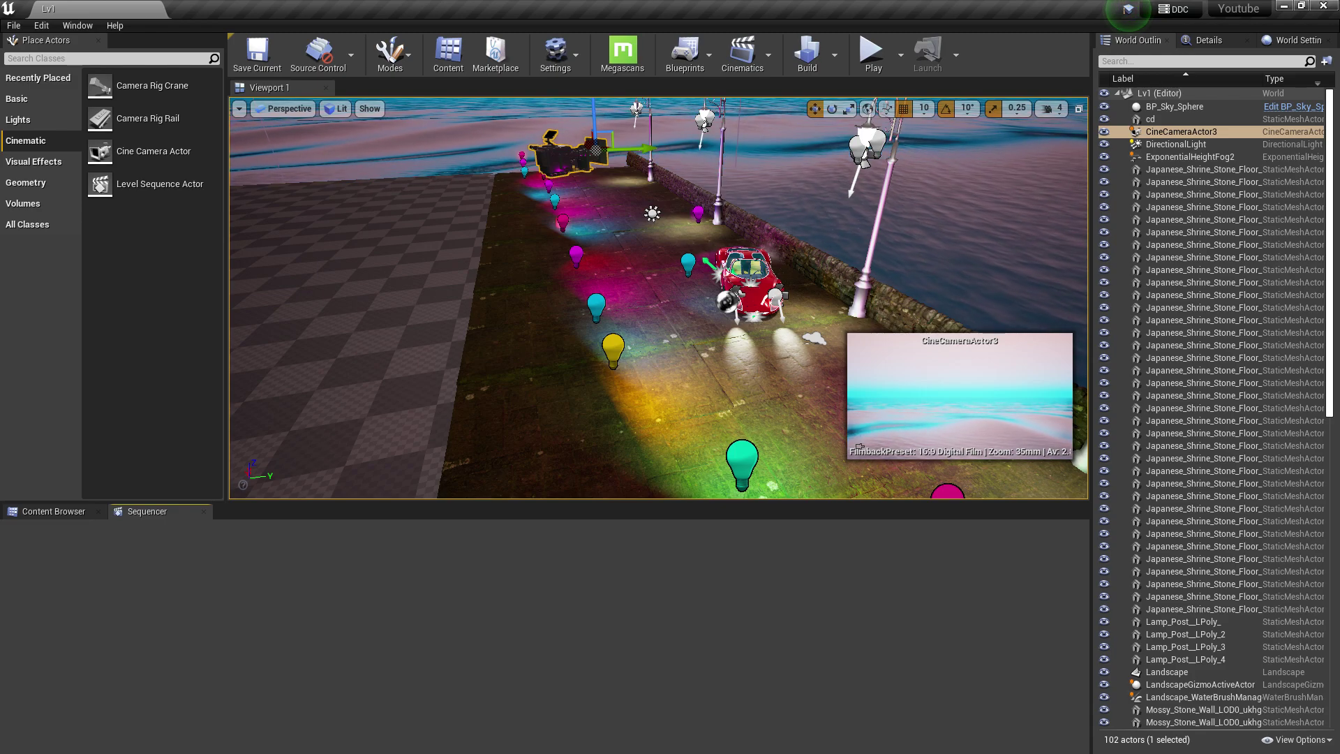
{"action": "left_click", "coordinate": [53, 511]}
{"action": "double_click", "coordinate": [621, 601]}
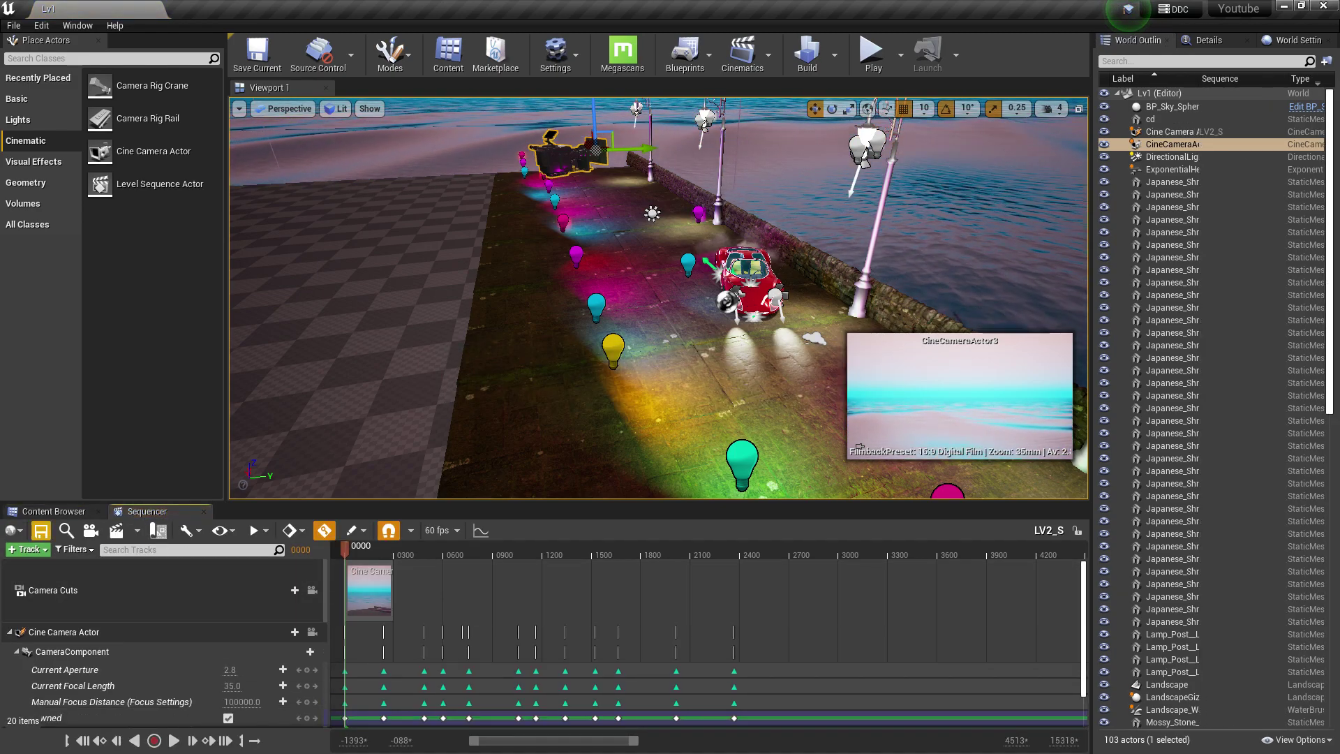
Open the LV1_S level sequence in Sequencer
{"action": "left_click", "coordinate": [54, 511]}
{"action": "double_click", "coordinate": [463, 602]}
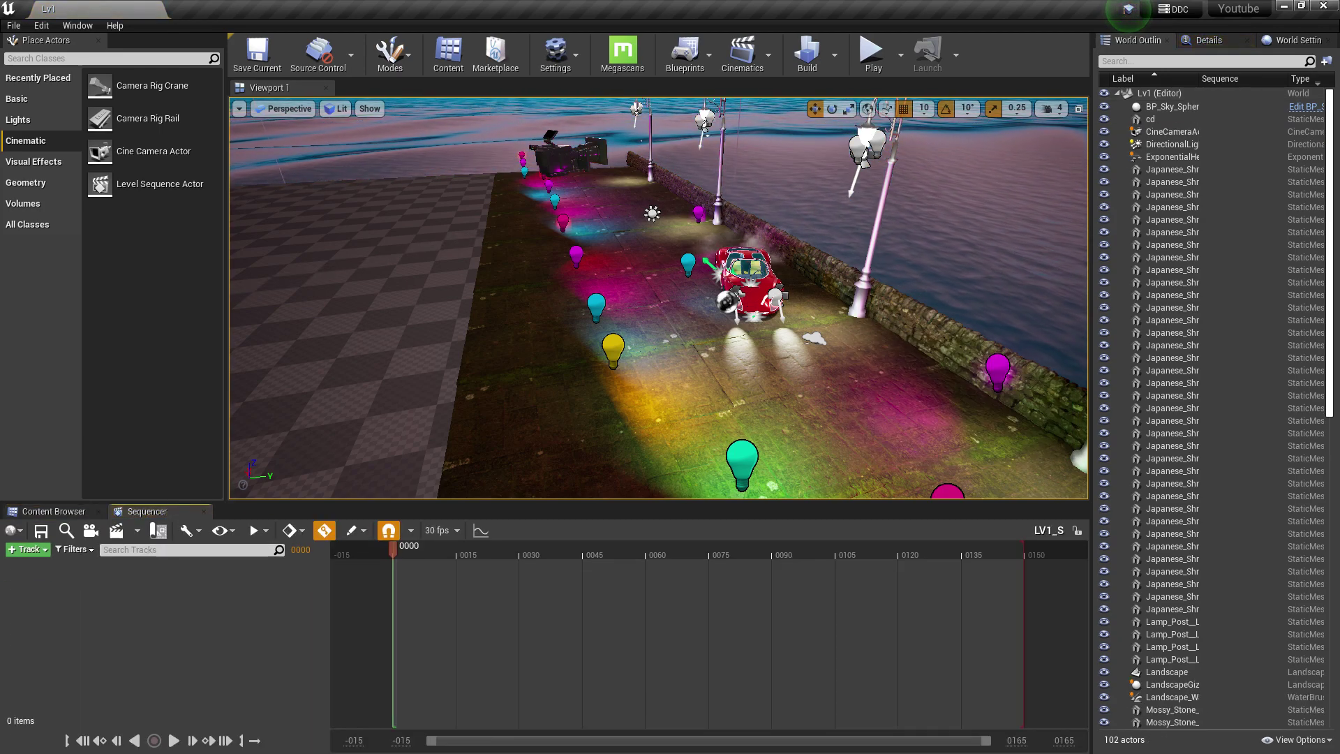
{"action": "mouse_move", "coordinate": [147, 510]}
{"action": "left_mouse_down"}
{"action": "mouse_move", "coordinate": [270, 374]}
{"action": "mouse_move", "coordinate": [568, 308]}
{"action": "mouse_move", "coordinate": [349, 349]}
{"action": "mouse_move", "coordinate": [112, 294]}
{"action": "mouse_move", "coordinate": [147, 511]}
{"action": "left_mouse_up"}
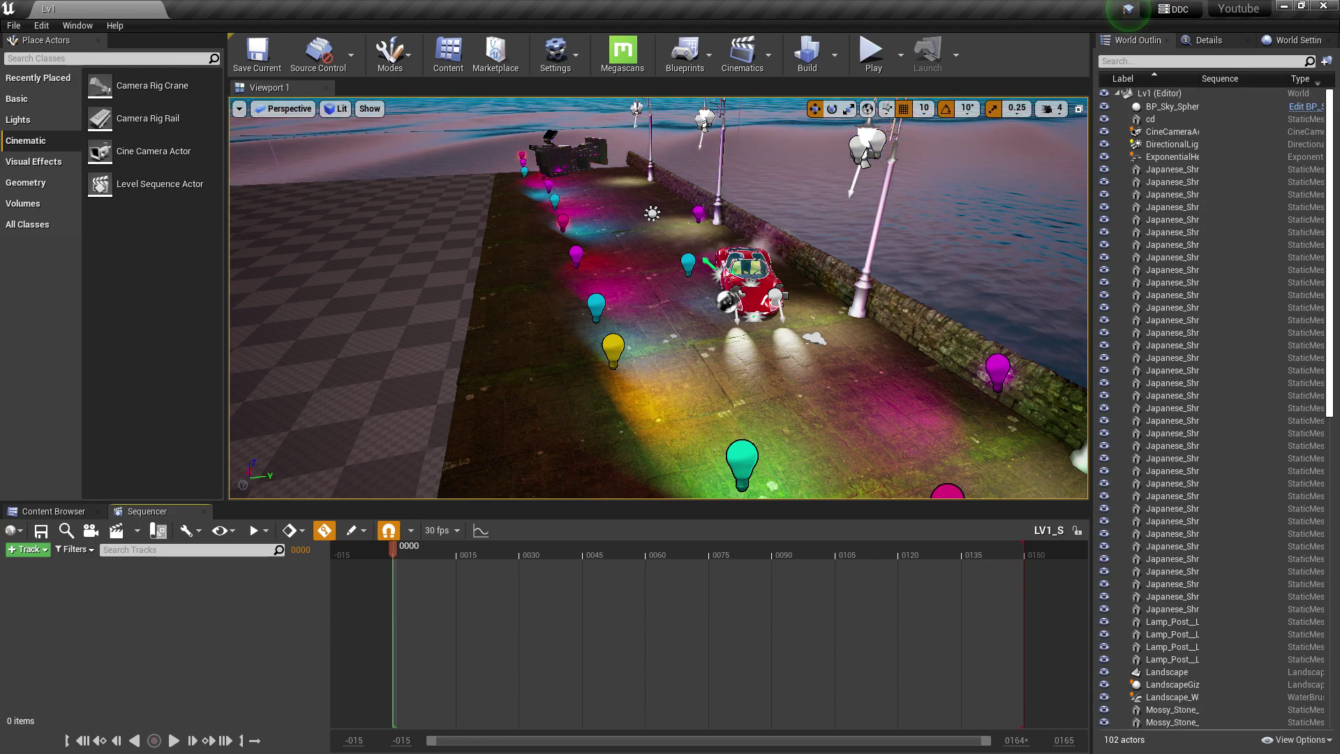
Add the new cine camera from the level to the LV1_S sequence and unlock the viewport from it
{"action": "right_click_drag", "start_coordinate": [656, 300], "coordinate": [656, 300]}
{"action": "left_click", "coordinate": [579, 252]}
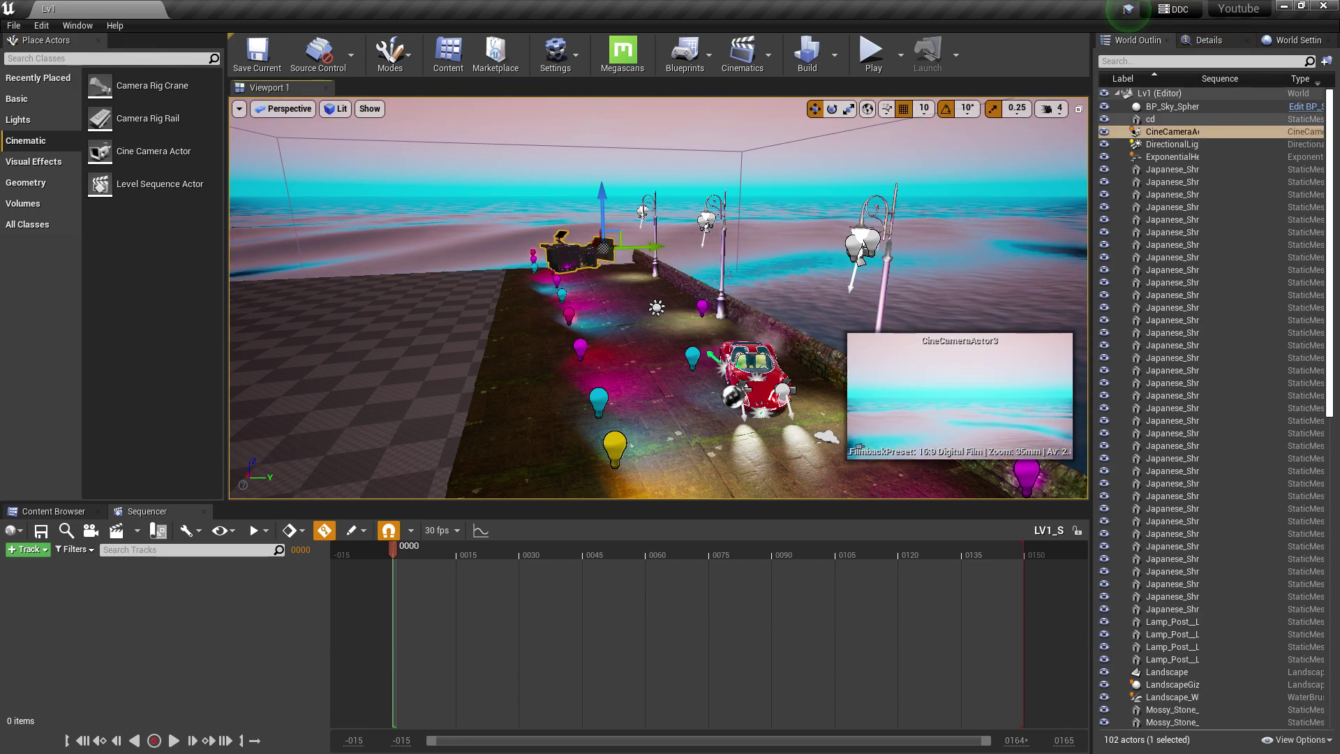
{"action": "left_click_drag", "start_coordinate": [1144, 131], "coordinate": [1109, 135]}
{"action": "left_click_drag", "start_coordinate": [417, 458], "coordinate": [136, 614]}
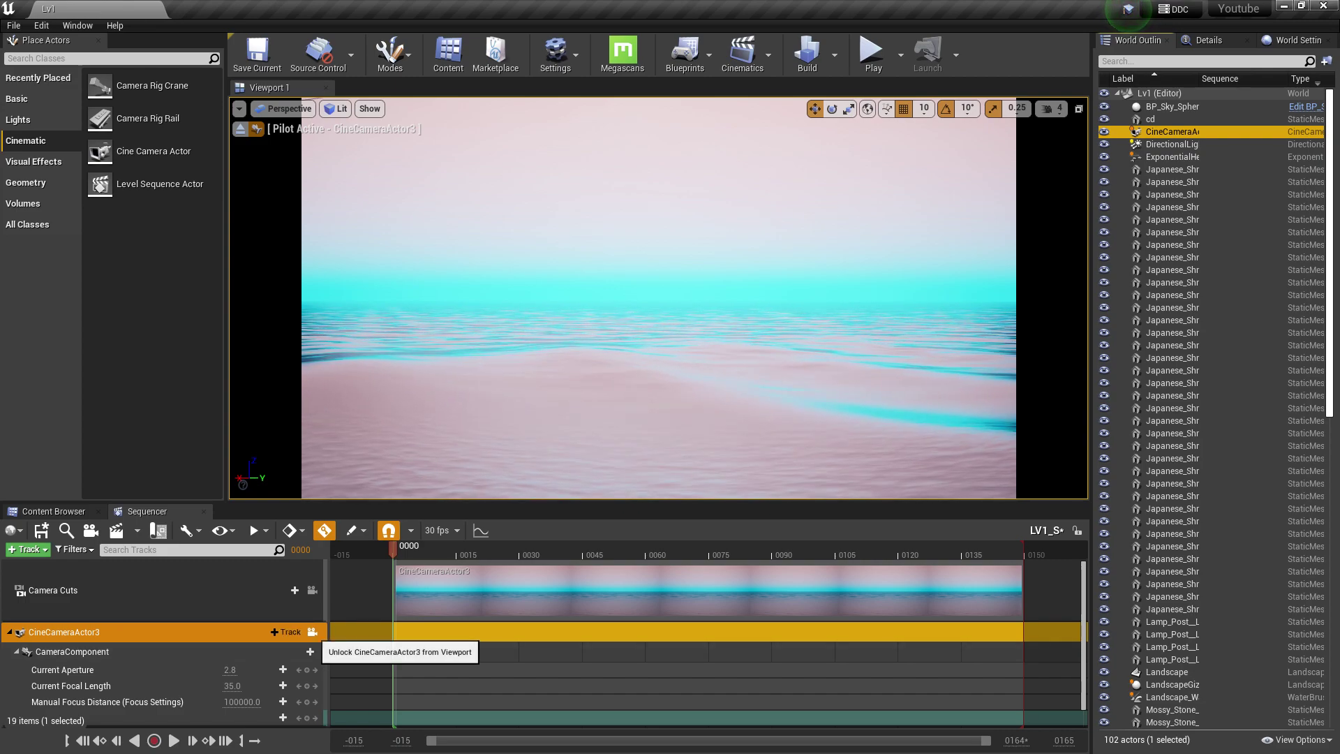
{"action": "left_click", "coordinate": [312, 631]}
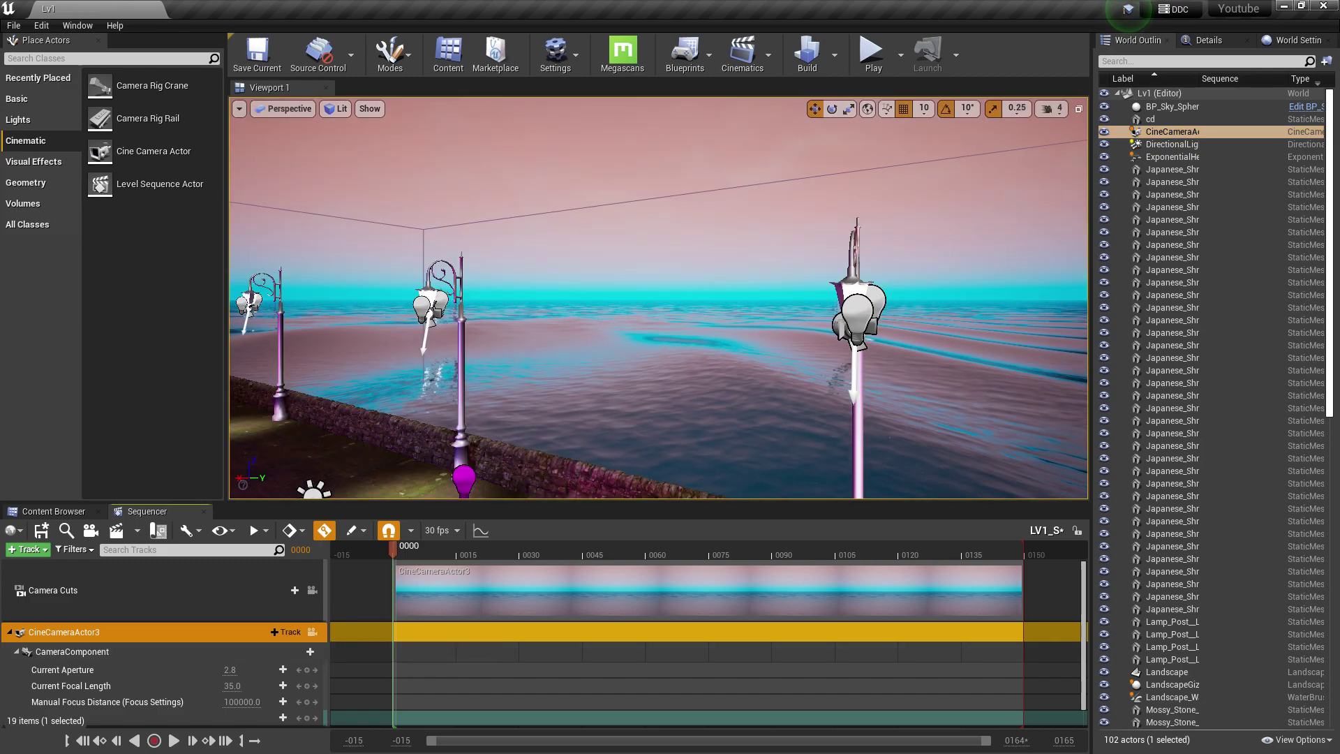
Extend the end of the LV1_S timeline range to 12000 frames
{"action": "right_click_drag", "start_coordinate": [658, 297], "coordinate": [659, 297]}
{"action": "scroll", "coordinate": [658, 298], "scroll_direction": "down", "scroll_amount": 5}
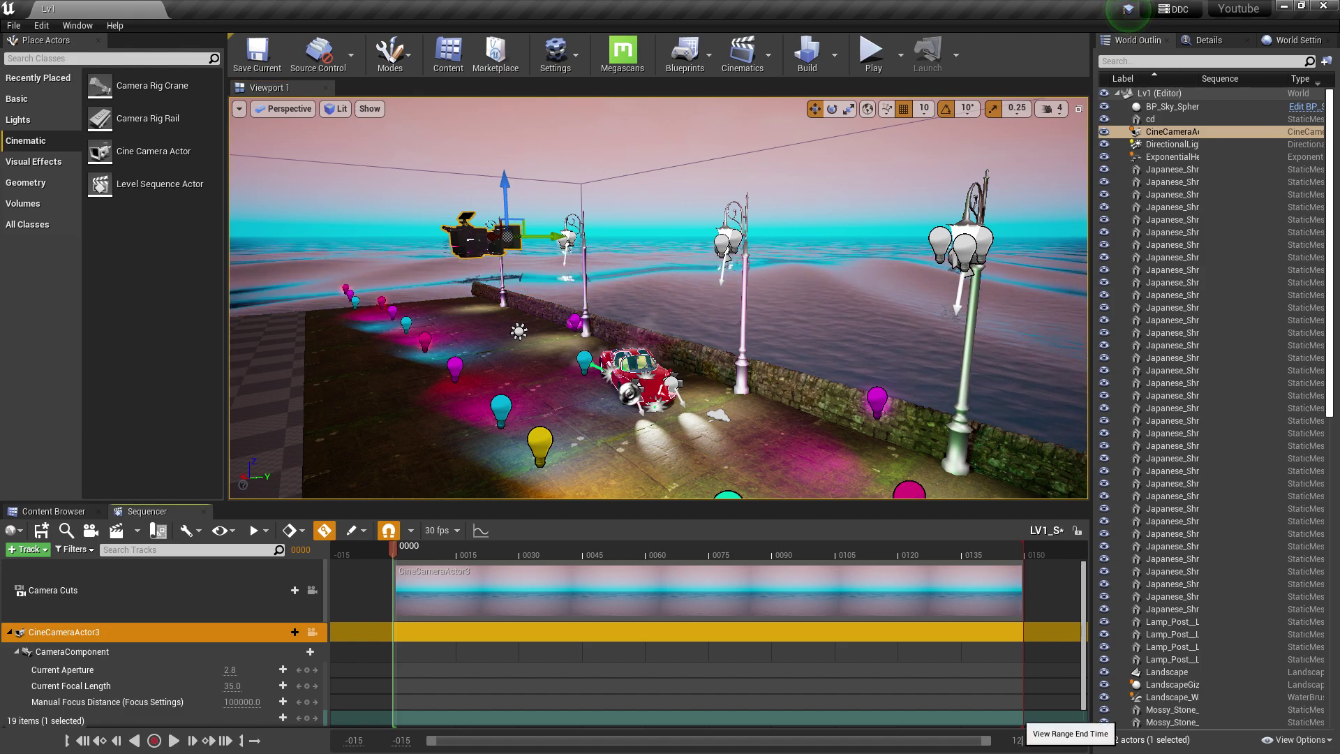
{"action": "key", "text": "Return"}
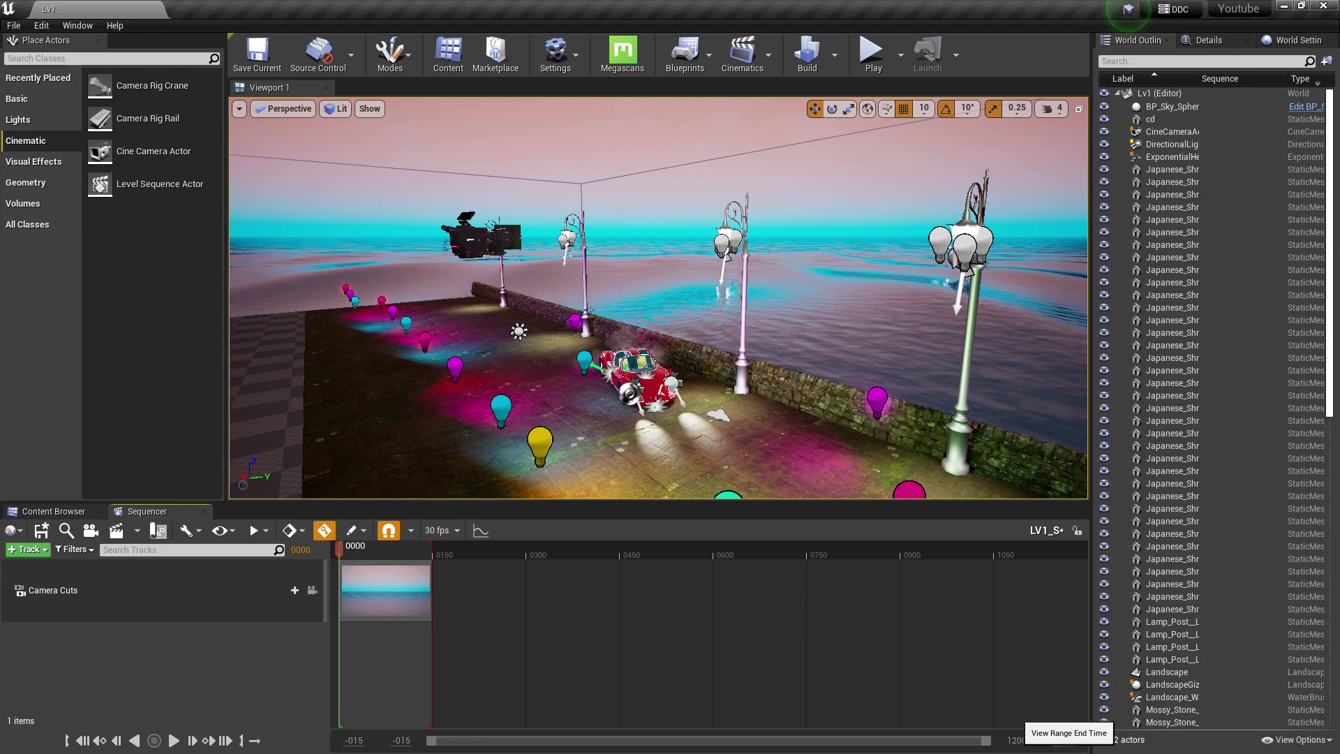
{"action": "key", "text": "BackSpace"}
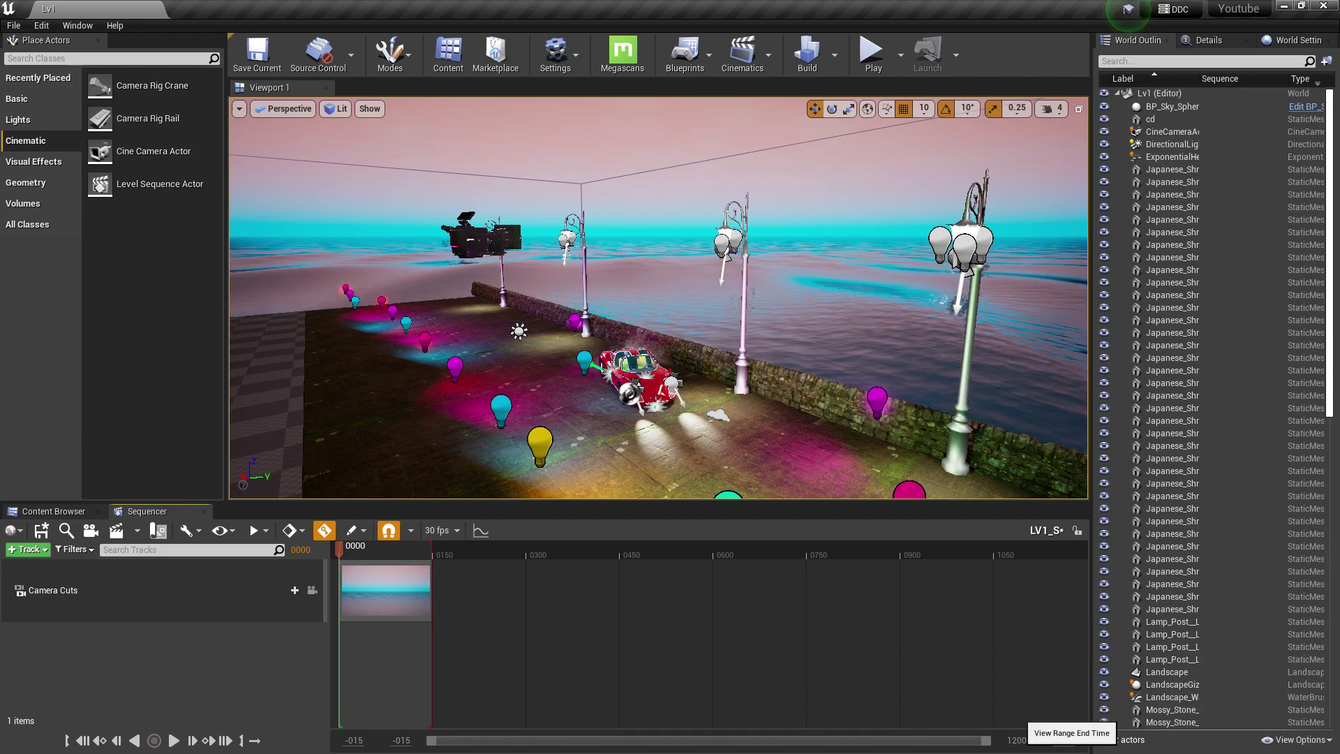
{"action": "type", "text": "0"}
{"action": "key", "text": "Return"}
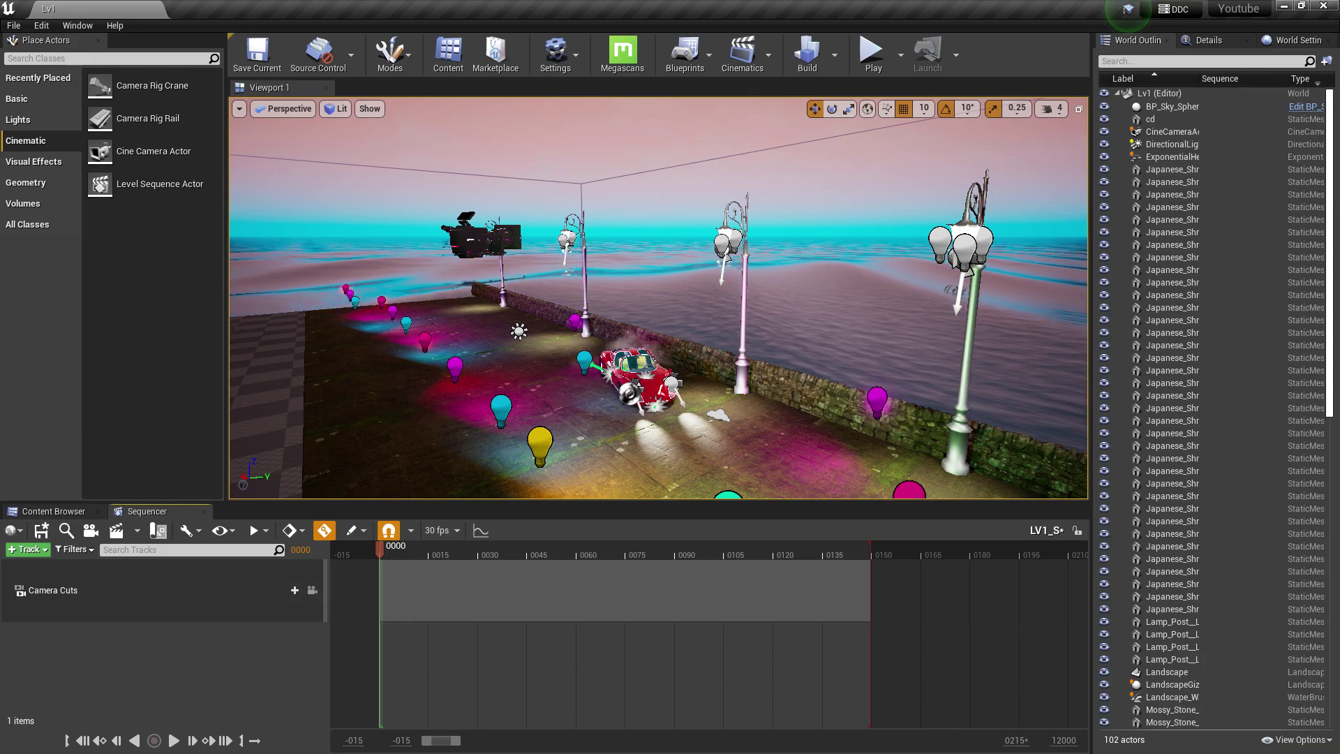
Add the cine camera from the level to the LV1_S sequence again and set the view range end time to 12000
{"action": "left_click_drag", "start_coordinate": [1172, 131], "coordinate": [187, 670]}
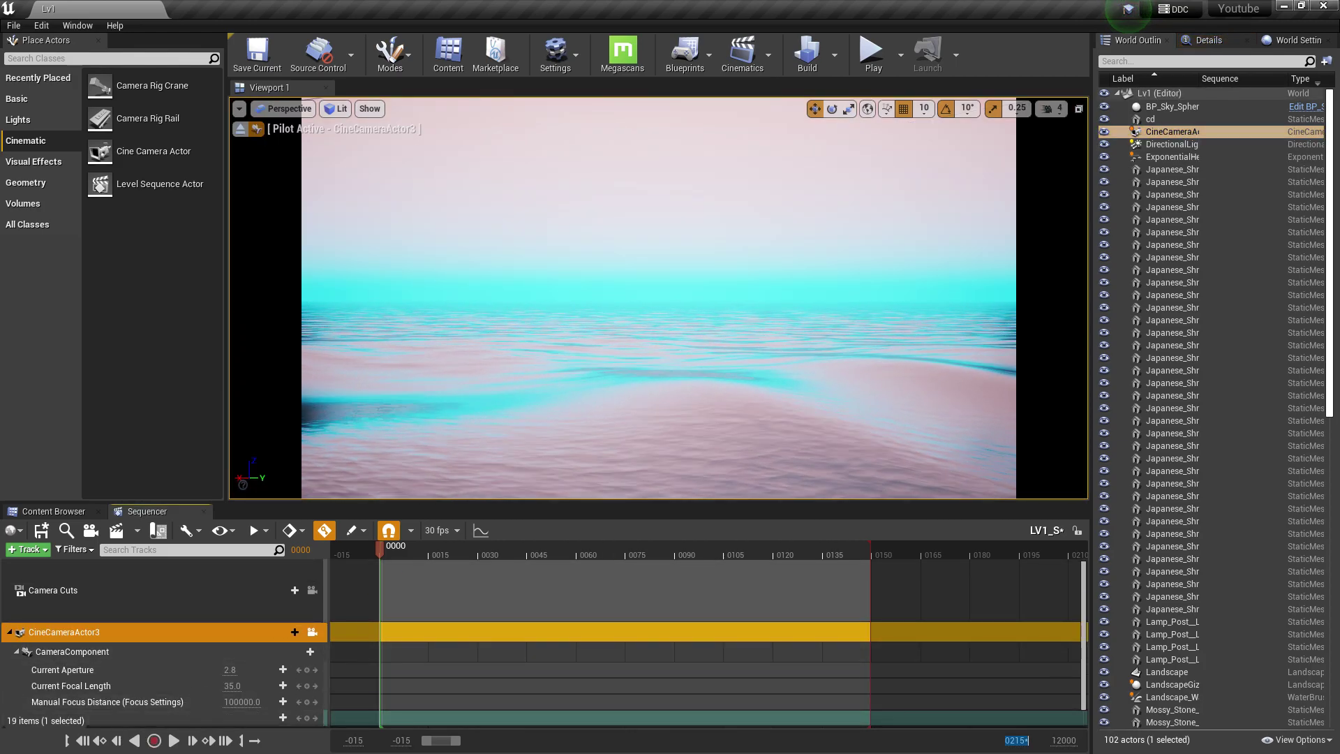
{"action": "type", "text": "12000"}
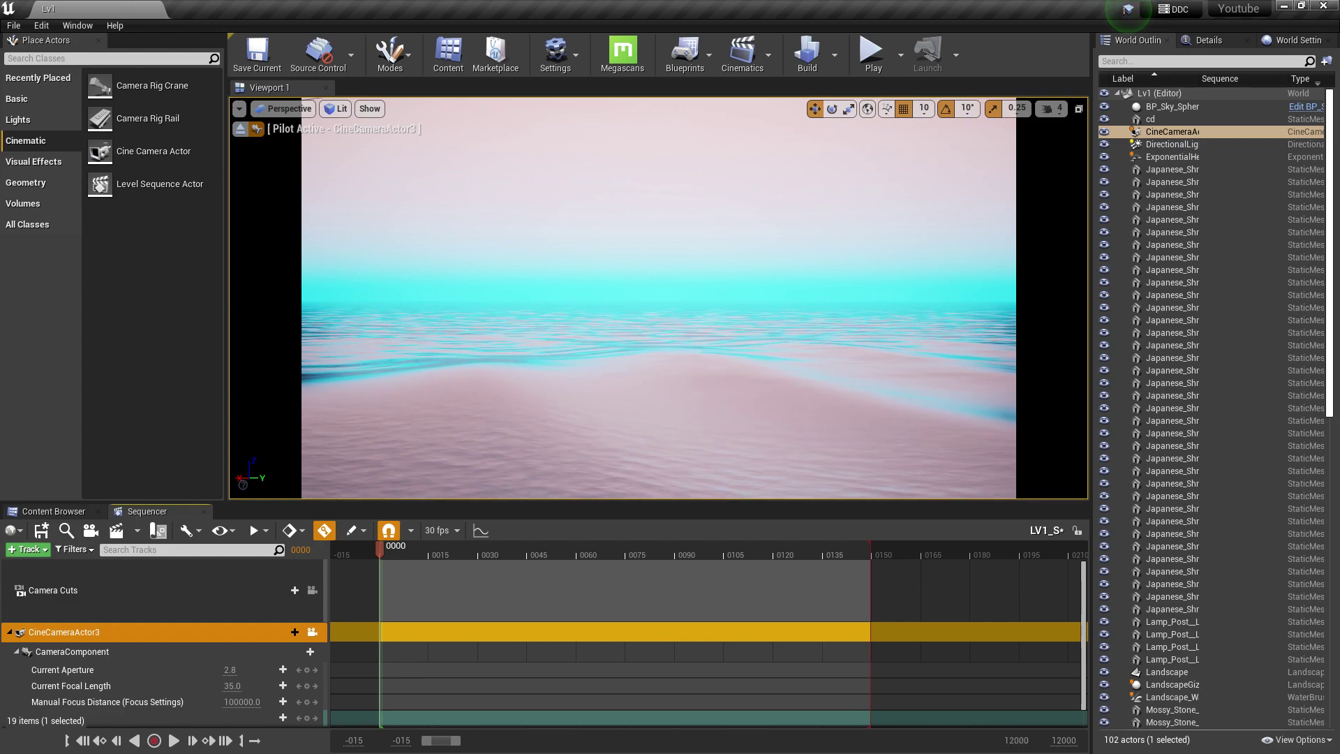
{"action": "key", "text": "Return"}
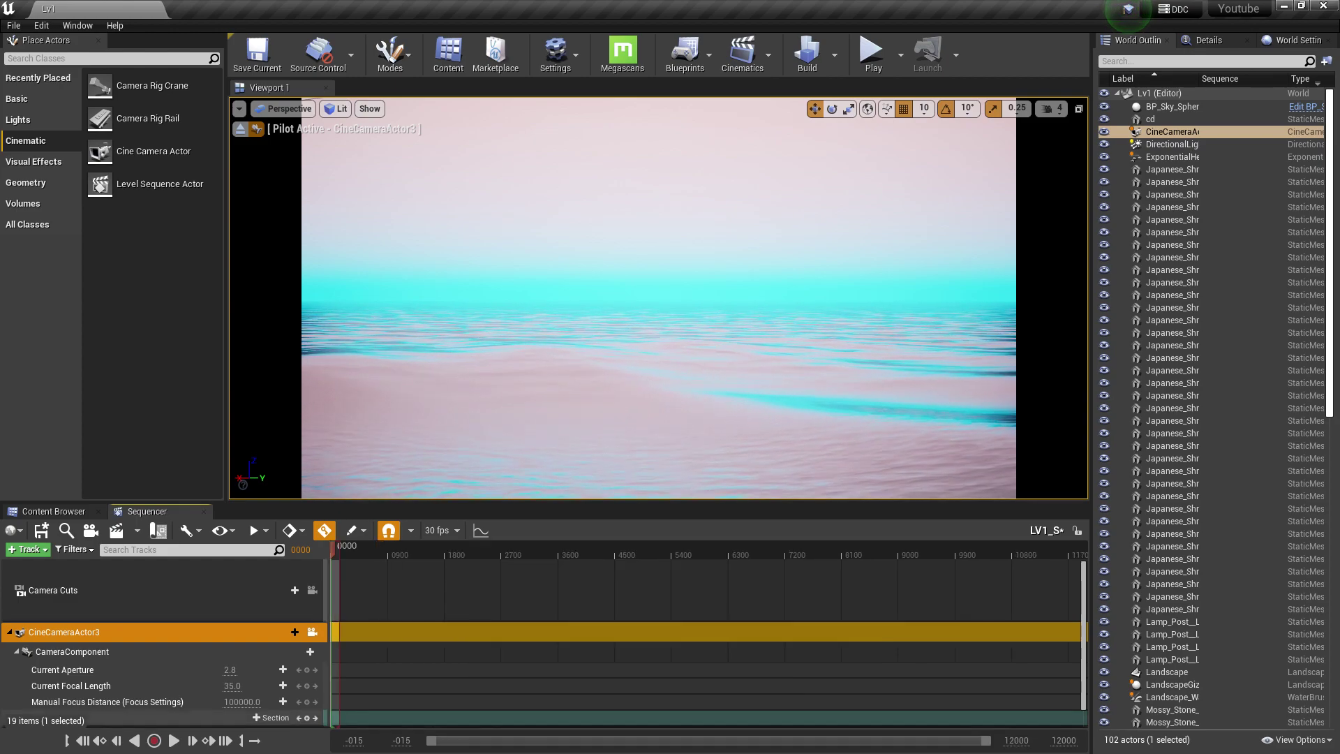
Set the sequence display rate to 60 fps
{"action": "scroll", "coordinate": [708, 628], "scroll_direction": "up", "scroll_amount": 10, "text": "ctrl"}
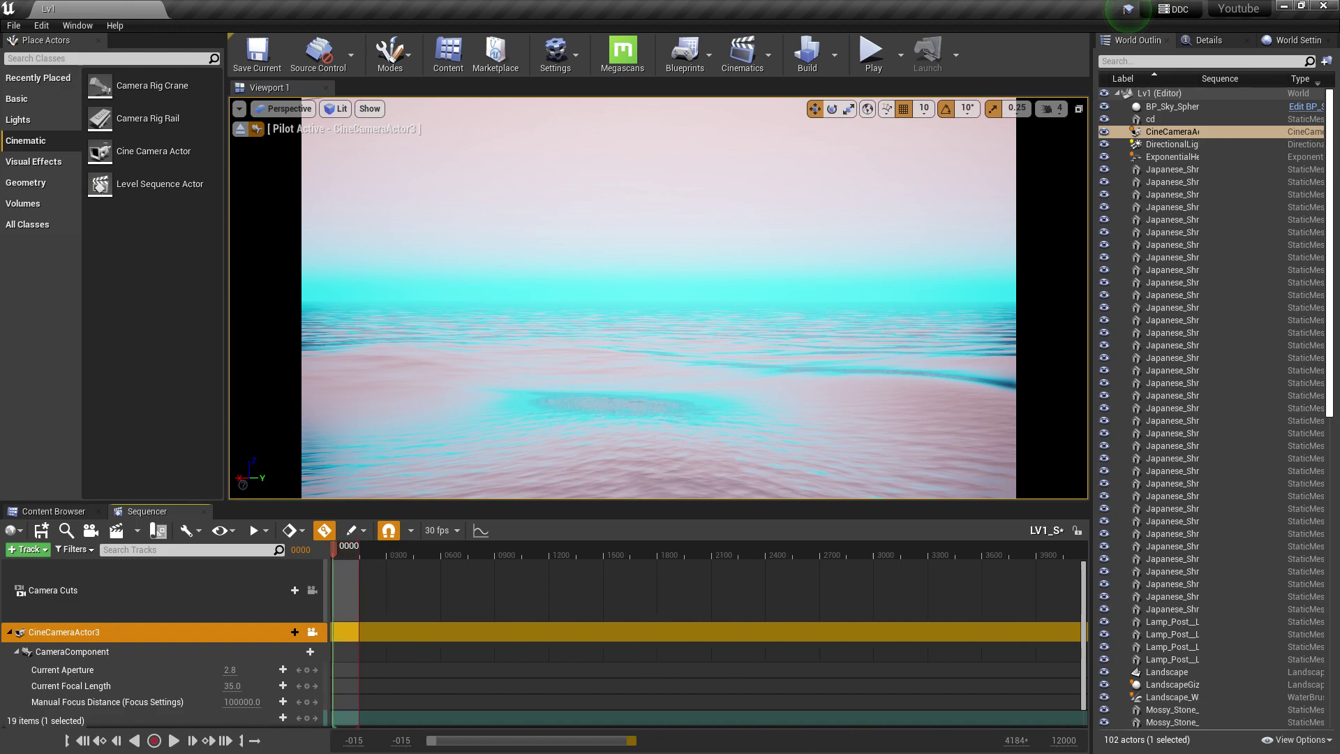
{"action": "scroll", "coordinate": [708, 628], "scroll_direction": "down", "scroll_amount": 3, "text": "ctrl"}
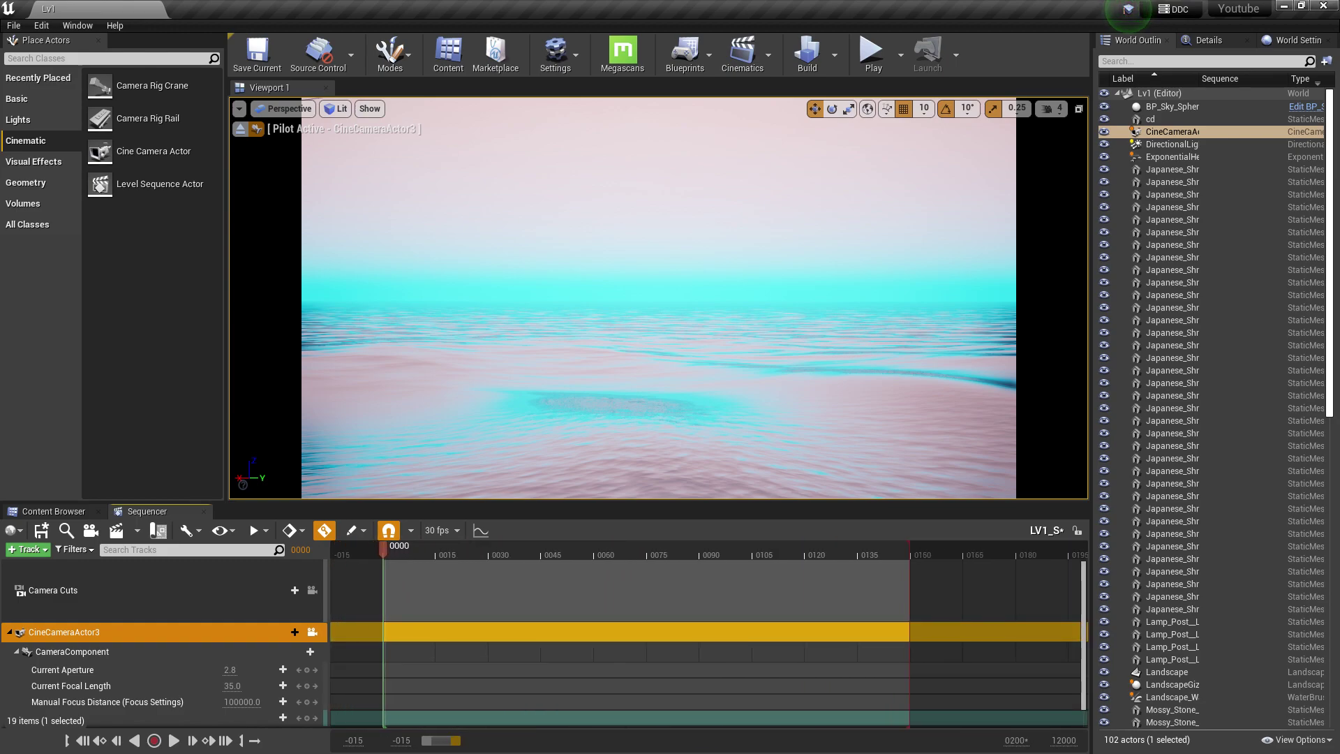
{"action": "left_click", "coordinate": [442, 530]}
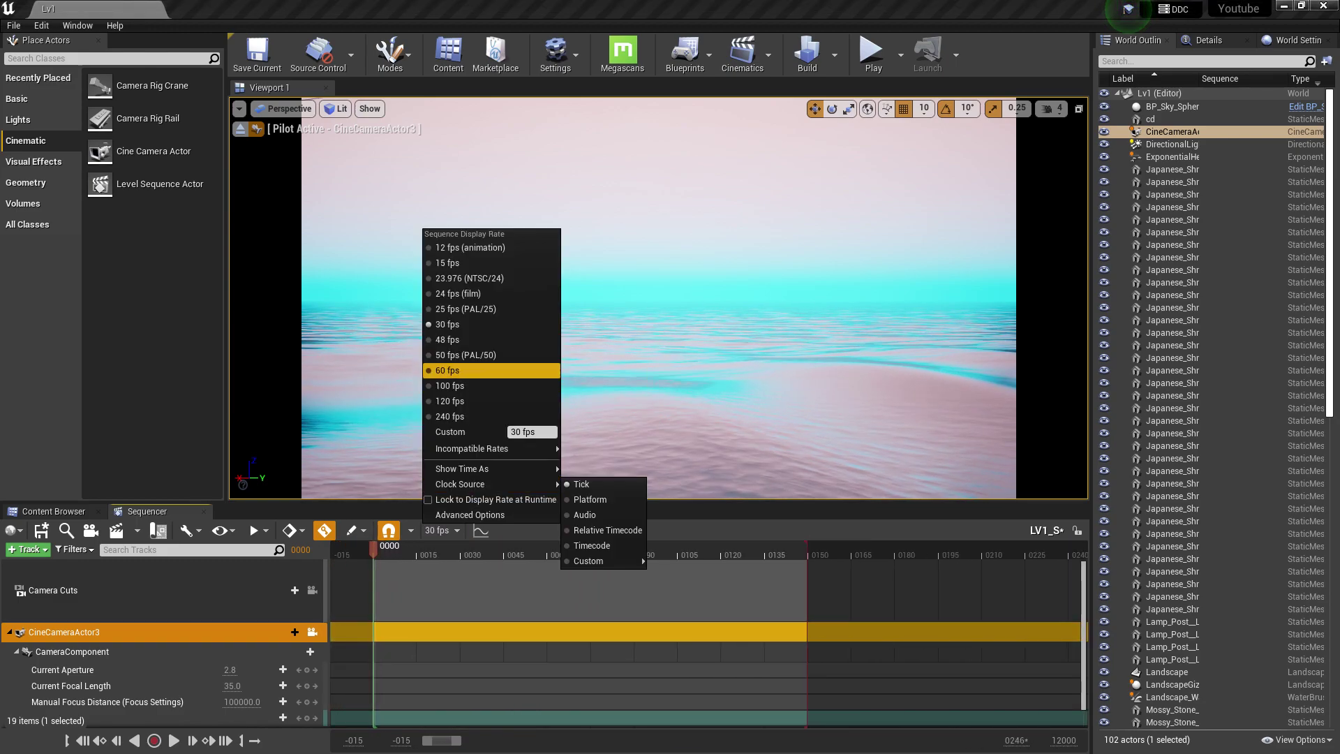
{"action": "left_click", "coordinate": [453, 369]}
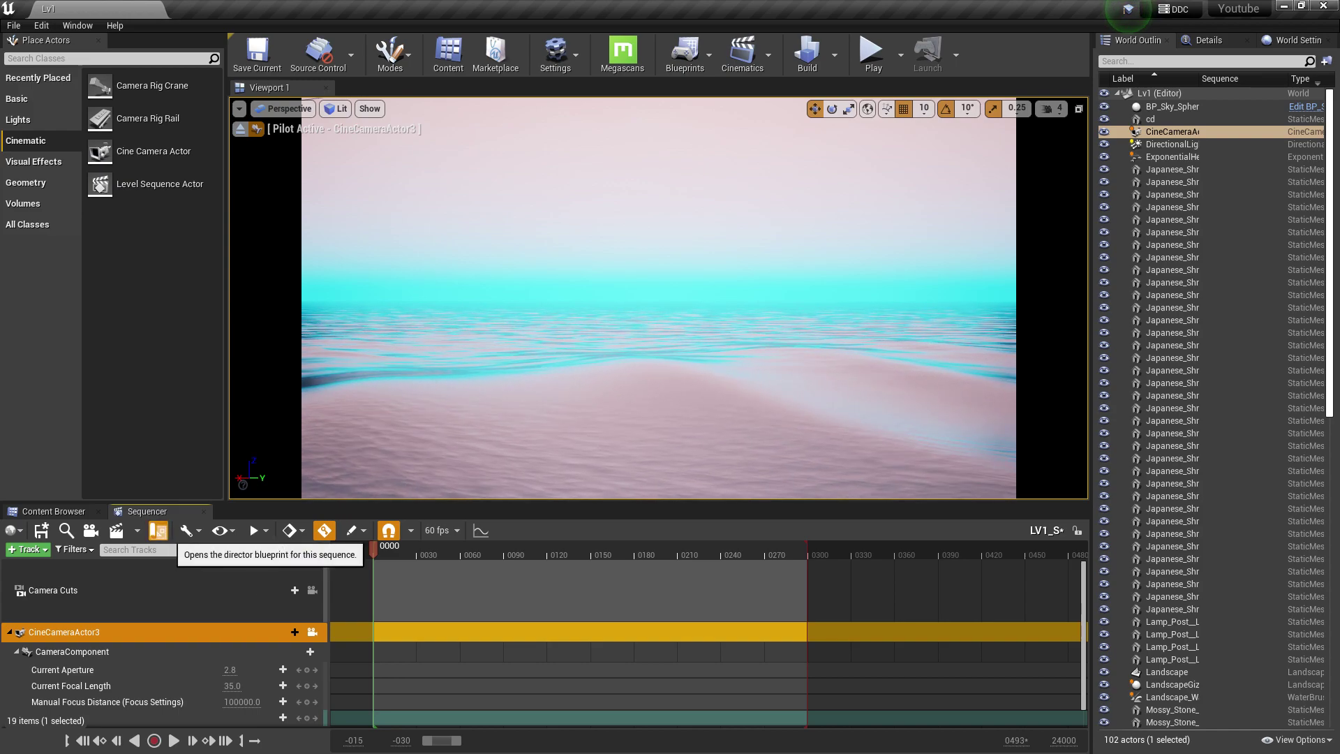
{"action": "left_click", "coordinate": [159, 532]}
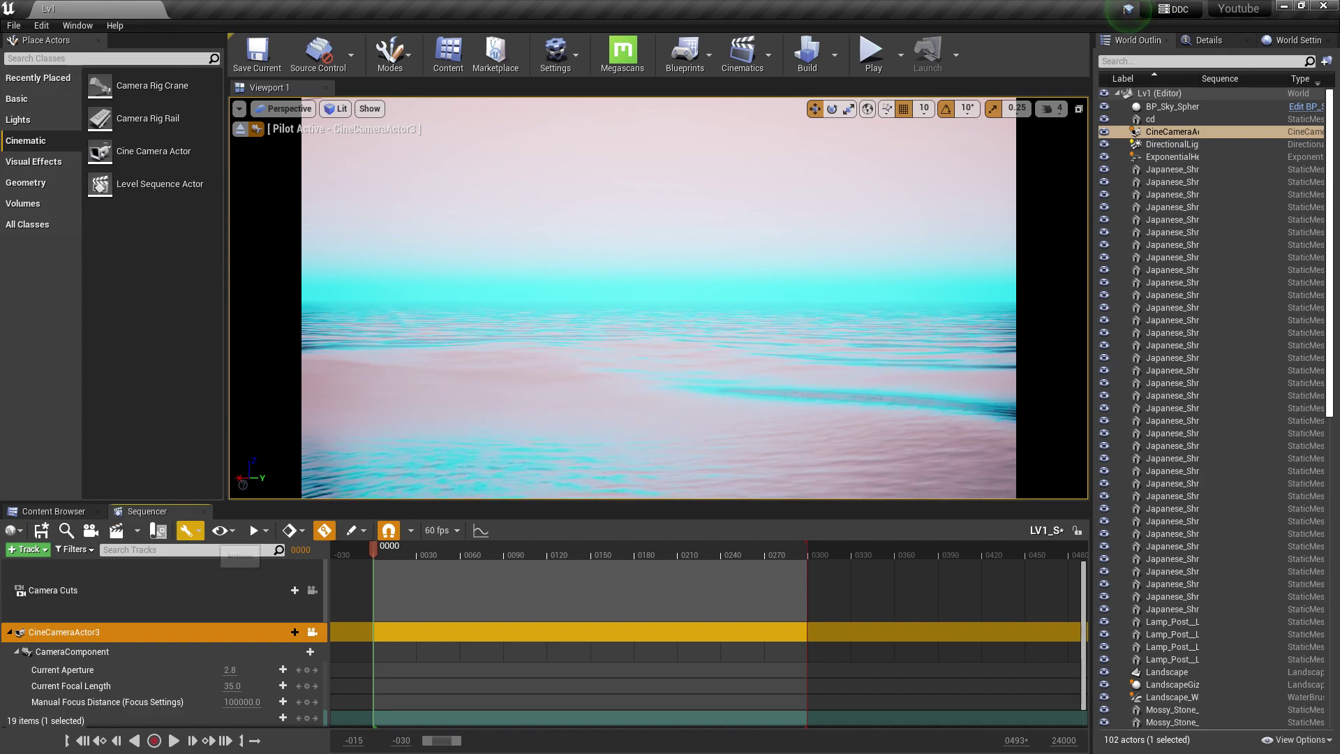
{"action": "left_click", "coordinate": [187, 532]}
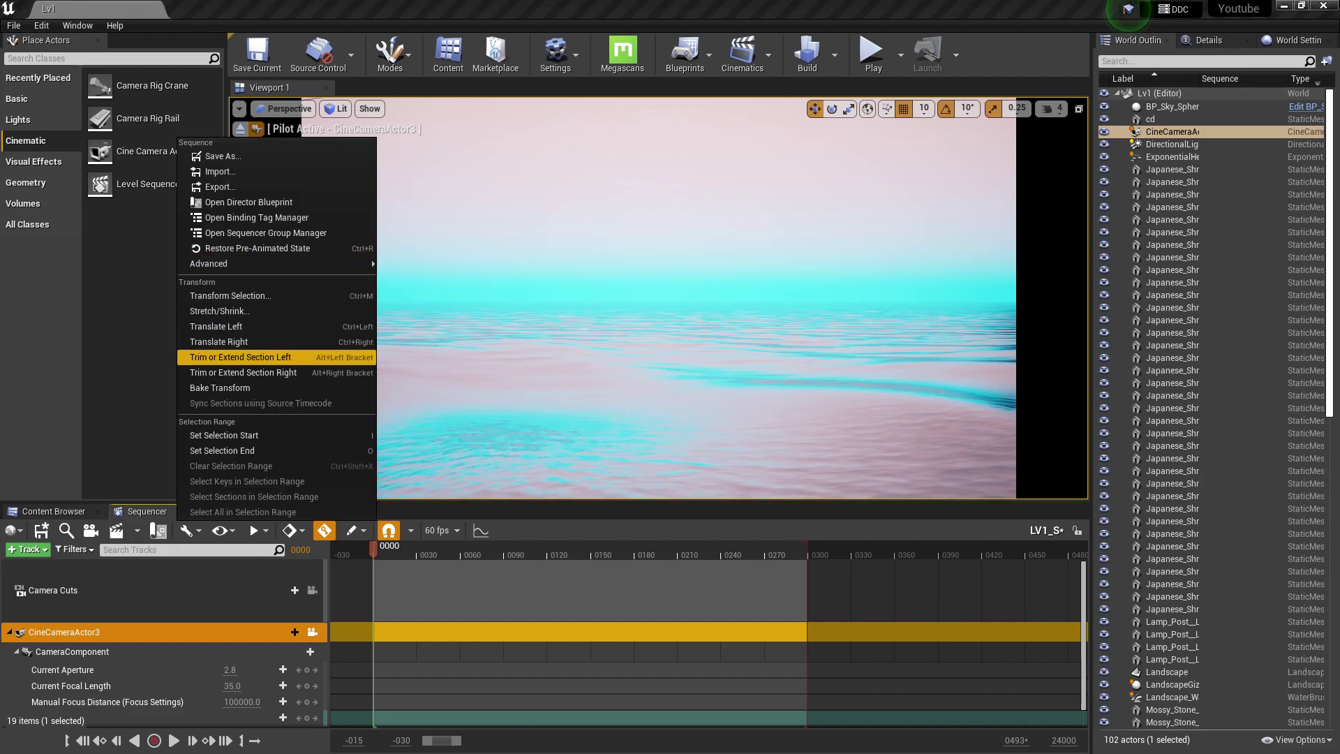
{"action": "key", "text": "Escape"}
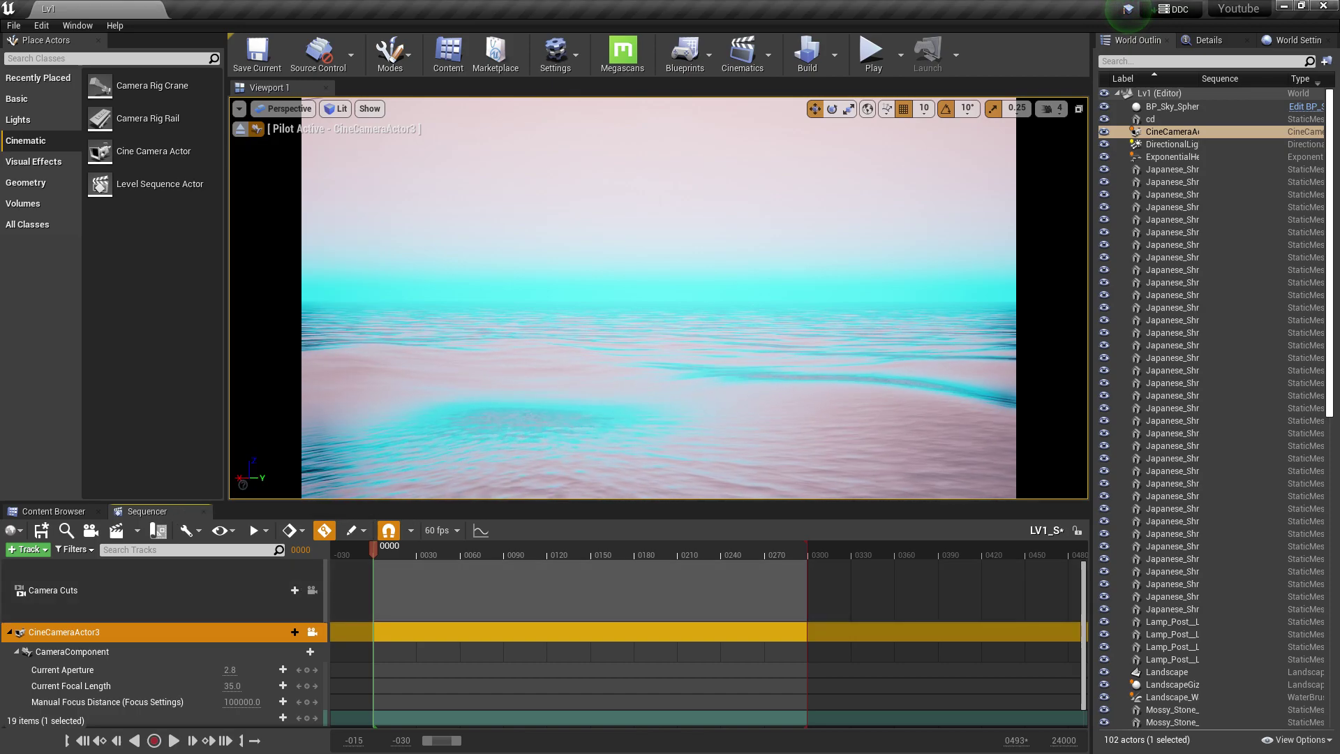
Unlock the viewport from the cine camera and key its starting position and lens settings at frame 1
{"action": "left_click", "coordinate": [311, 631]}
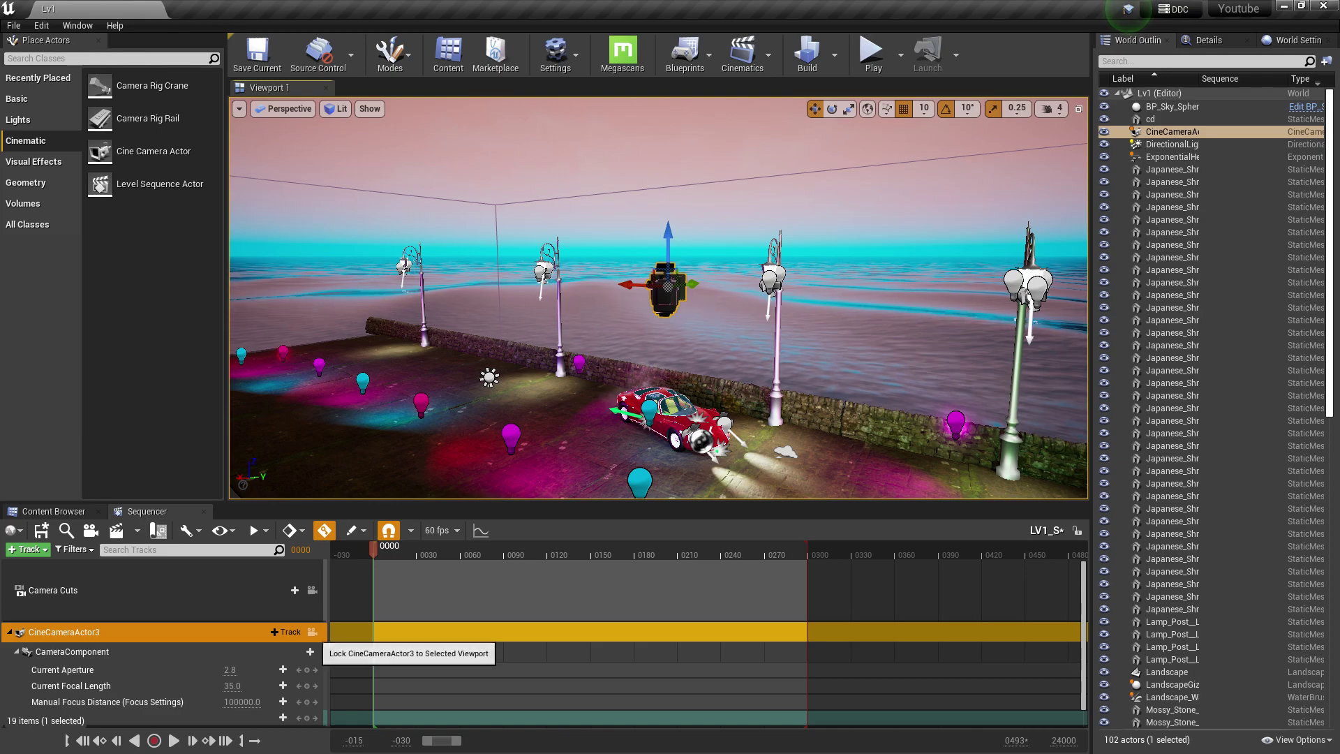
{"action": "left_click", "coordinate": [312, 631]}
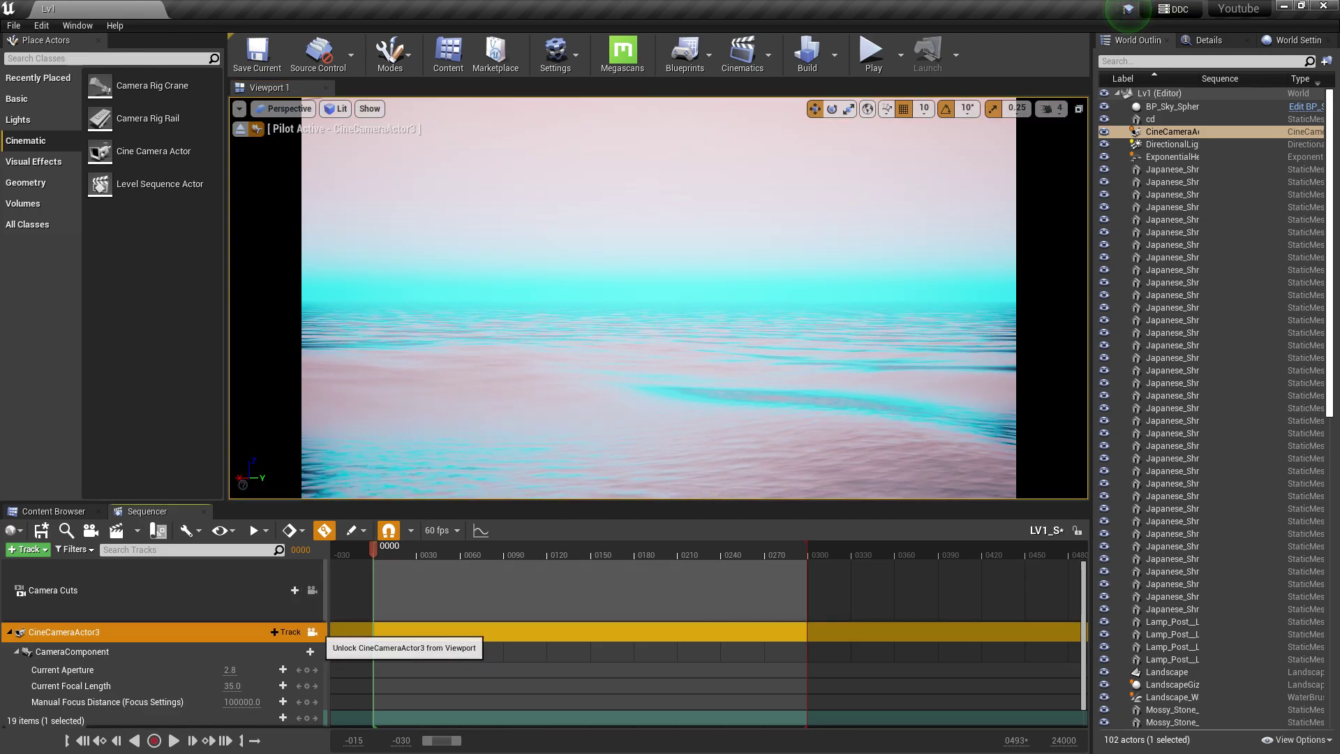
{"action": "left_click", "coordinate": [312, 632]}
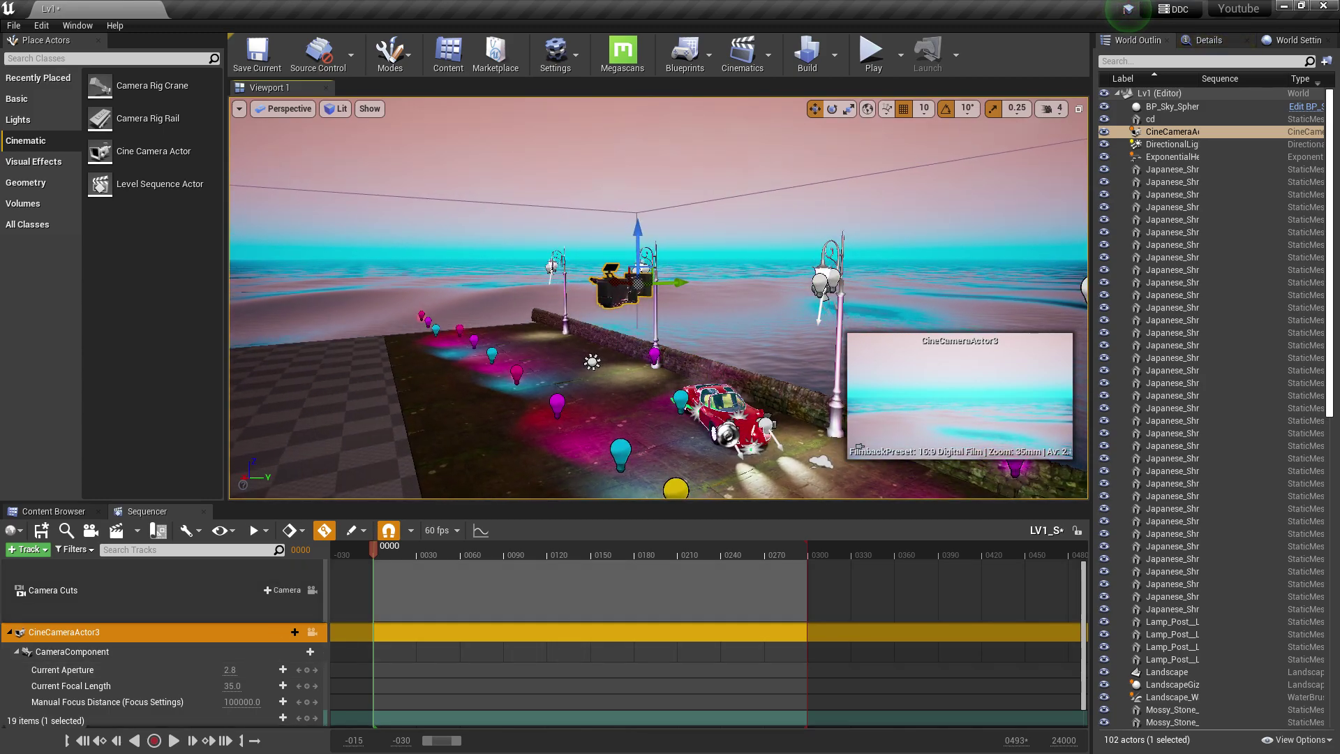
{"action": "left_click", "coordinate": [354, 530]}
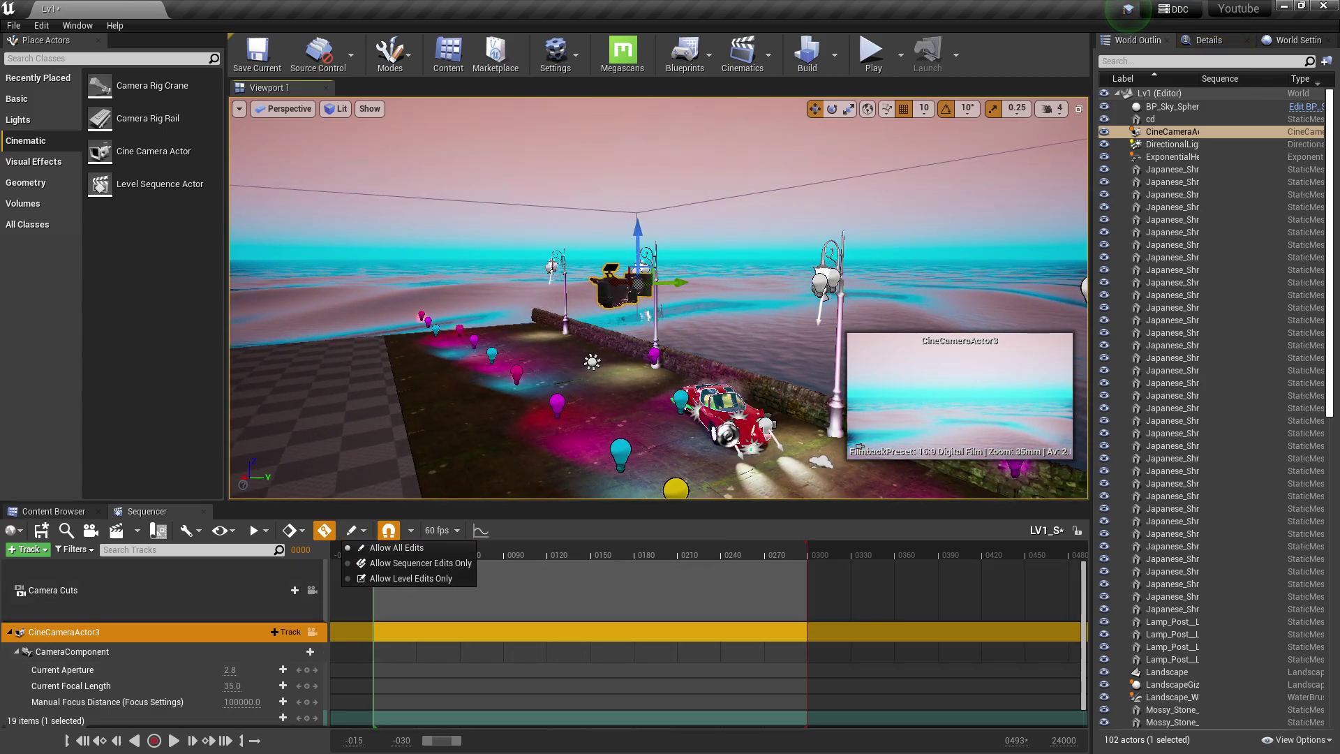
{"action": "key", "text": "Escape"}
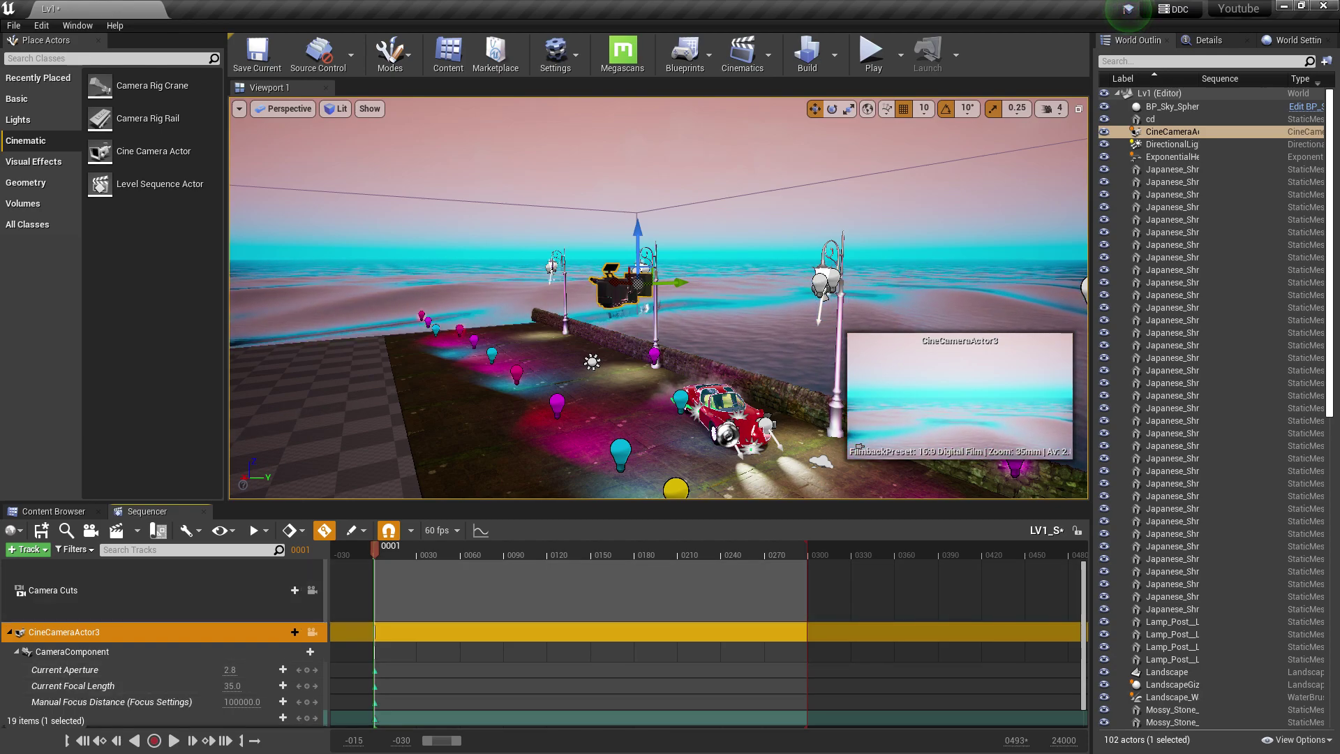
Lower the cine camera to the car's height at frame 23, key it, and play back the move
{"action": "middle_click_drag", "start_coordinate": [628, 349], "coordinate": [628, 279]}
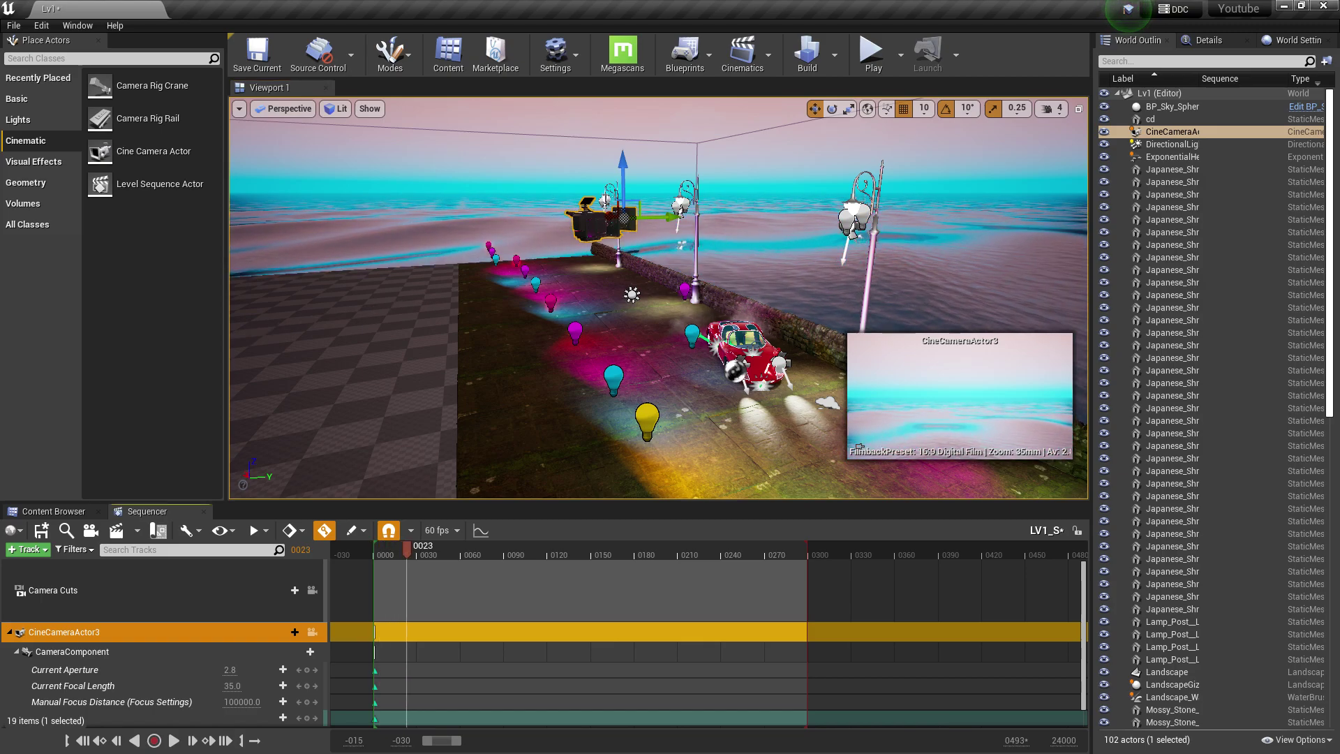
{"action": "left_click_drag", "start_coordinate": [623, 179], "coordinate": [626, 387]}
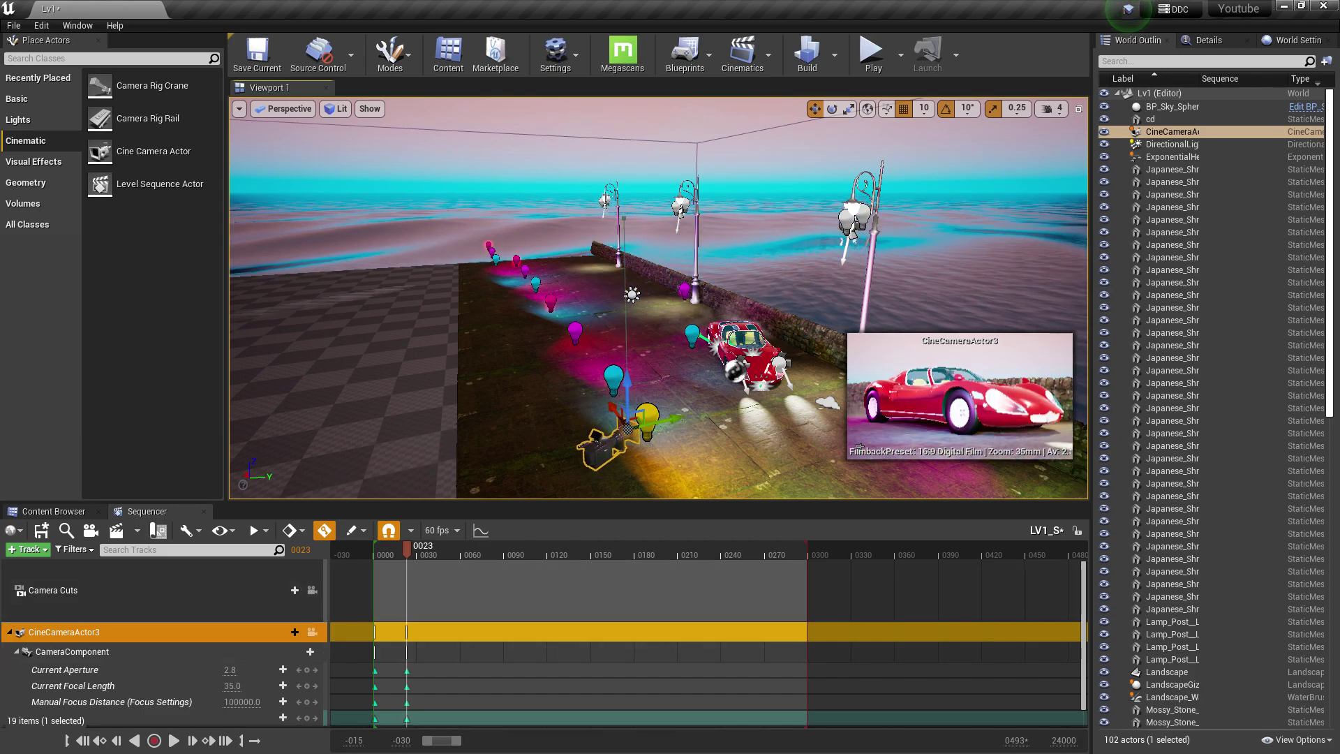
{"action": "left_click_drag", "start_coordinate": [407, 546], "coordinate": [374, 545]}
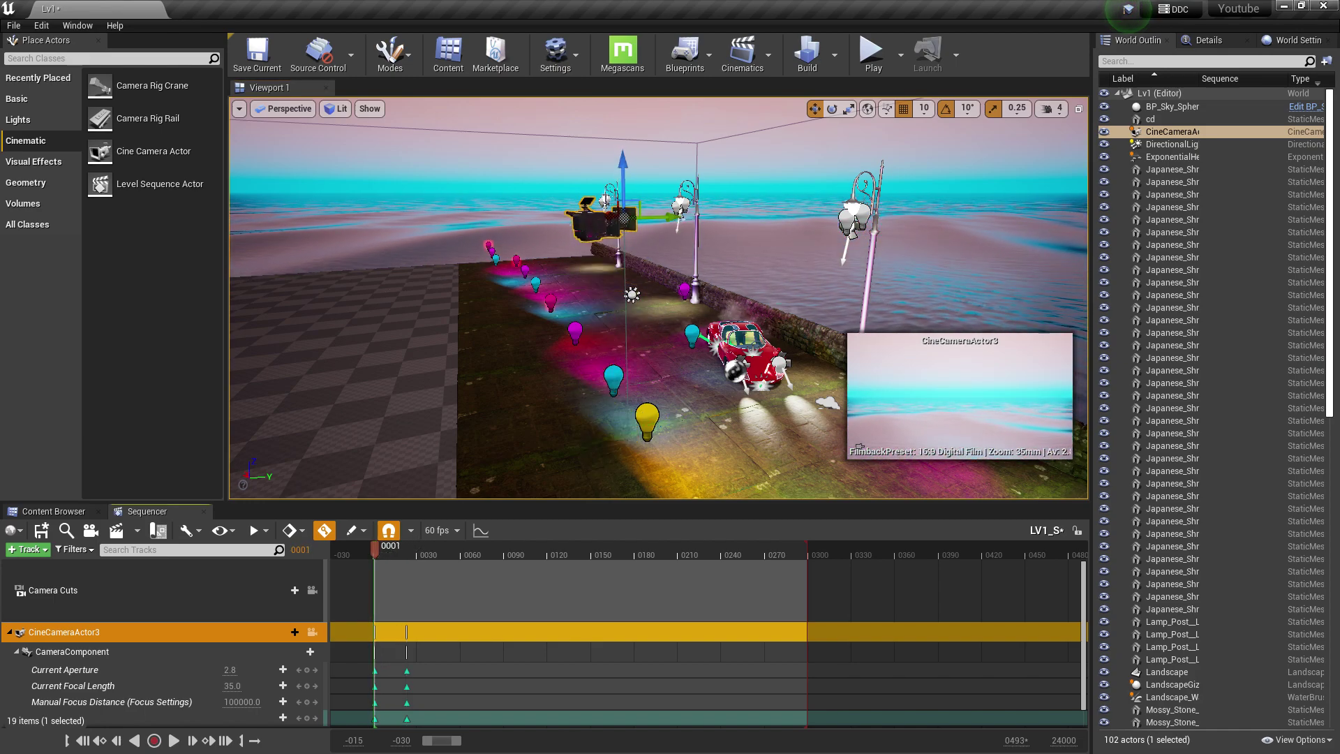
{"action": "left_click", "coordinate": [174, 740]}
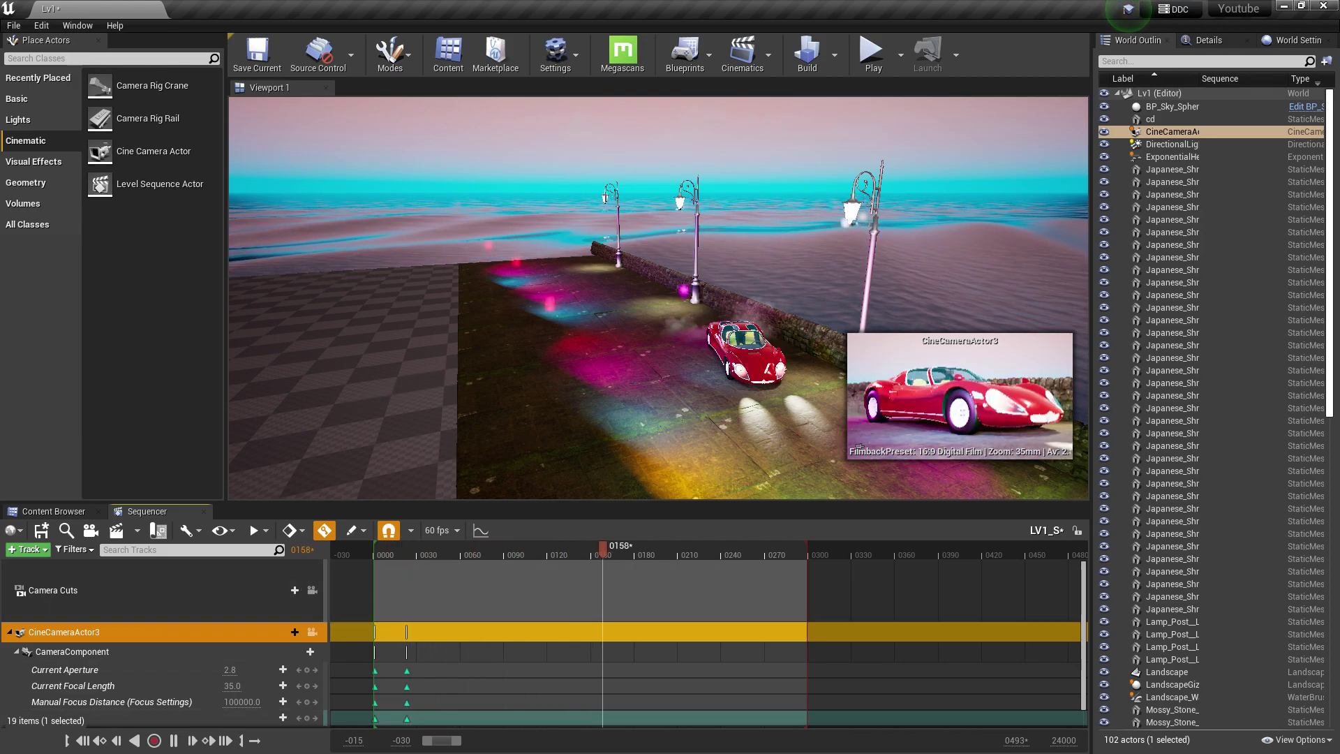
{"action": "key", "text": "space"}
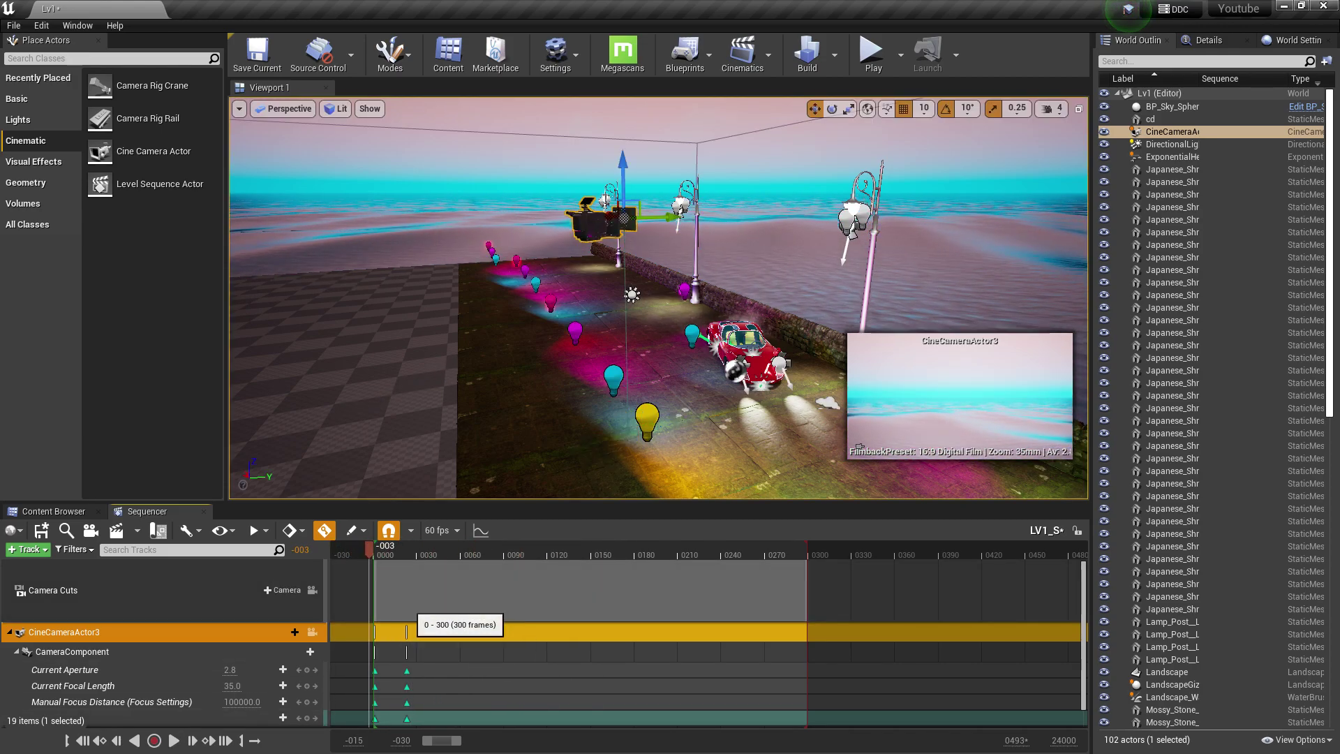
Undo the keys and the camera move made at frame 23
{"action": "left_click_drag", "start_coordinate": [399, 628], "coordinate": [425, 723]}
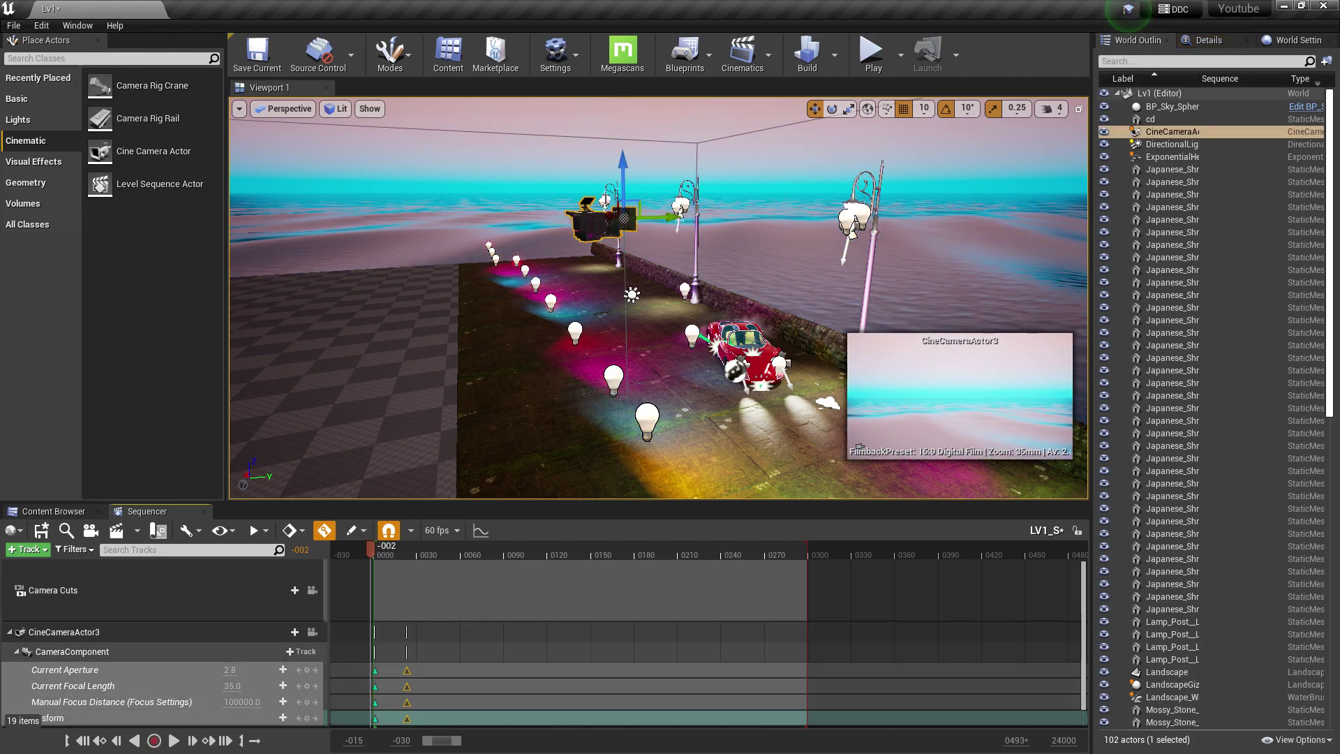
{"action": "key", "text": "Escape"}
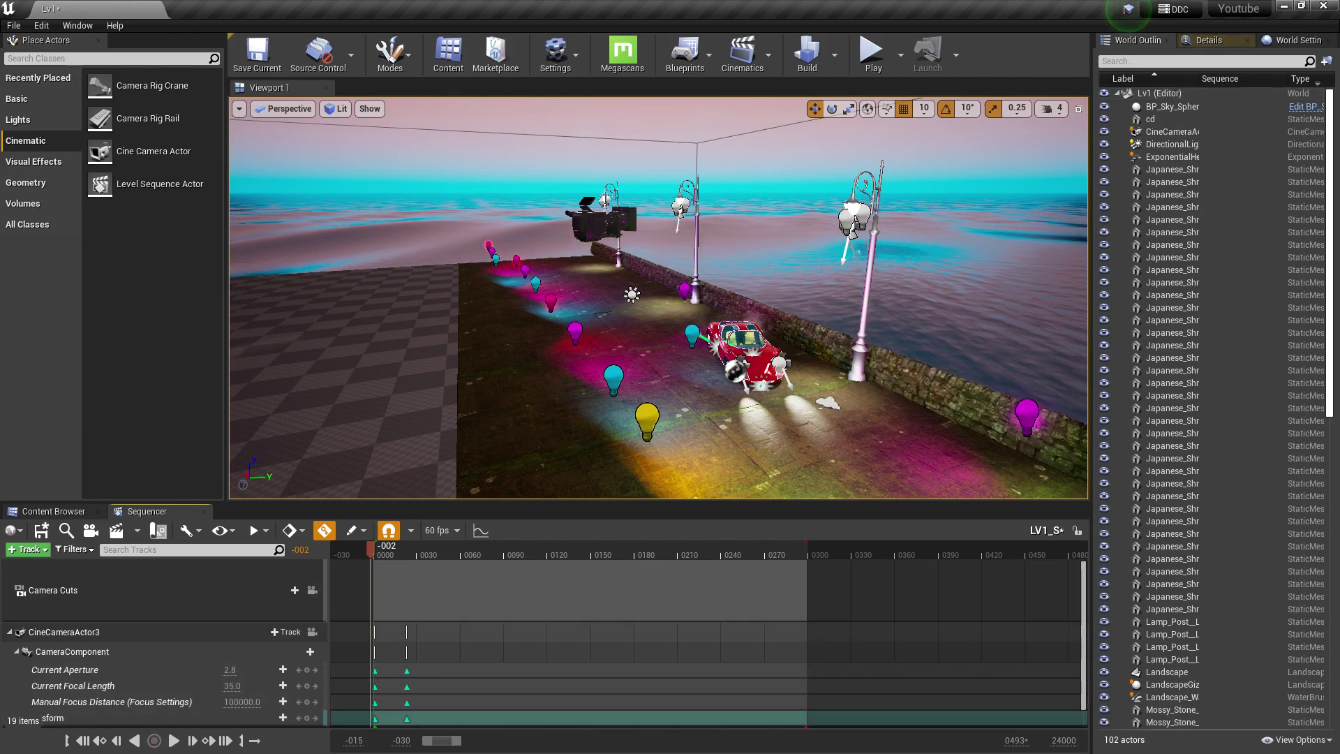
{"action": "key", "text": "ctrl+z"}
{"action": "key", "text": "ctrl+z"}
{"action": "key", "text": "ctrl+z"}
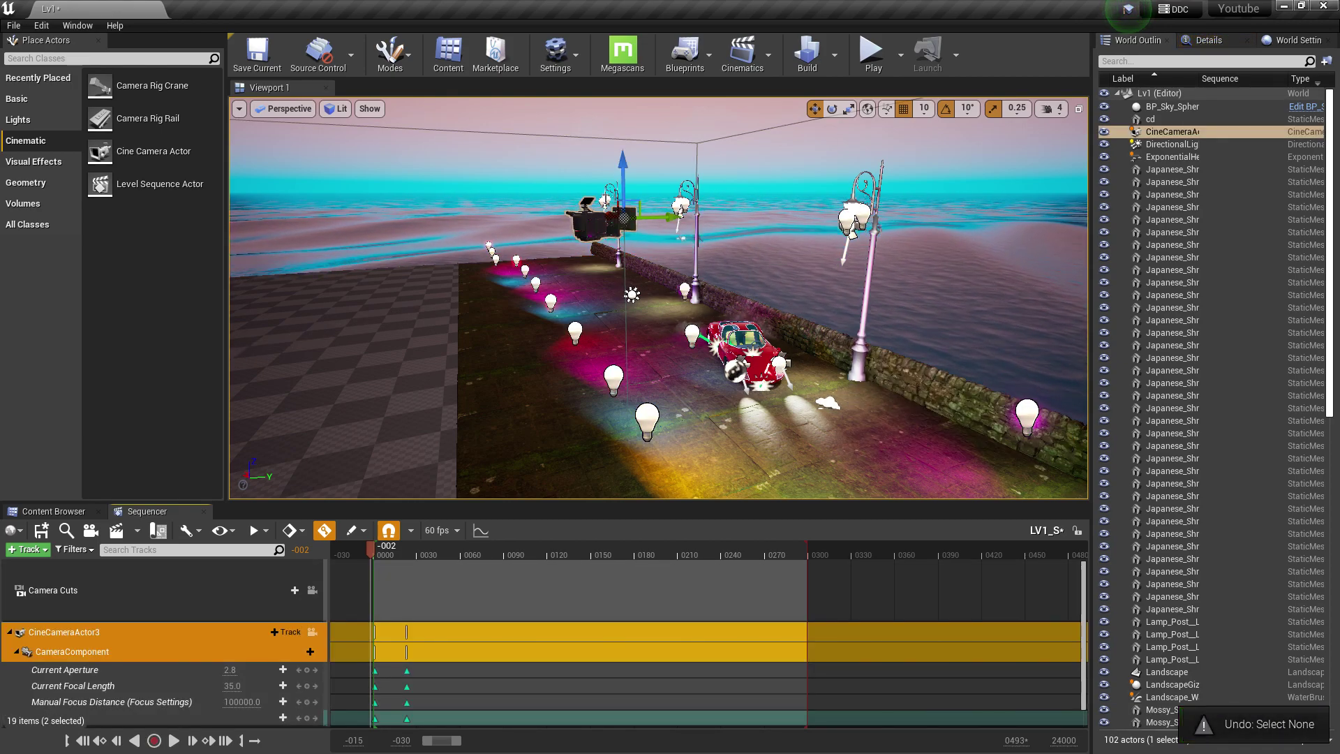
{"action": "key", "text": "ctrl+z"}
{"action": "key", "text": "ctrl+z"}
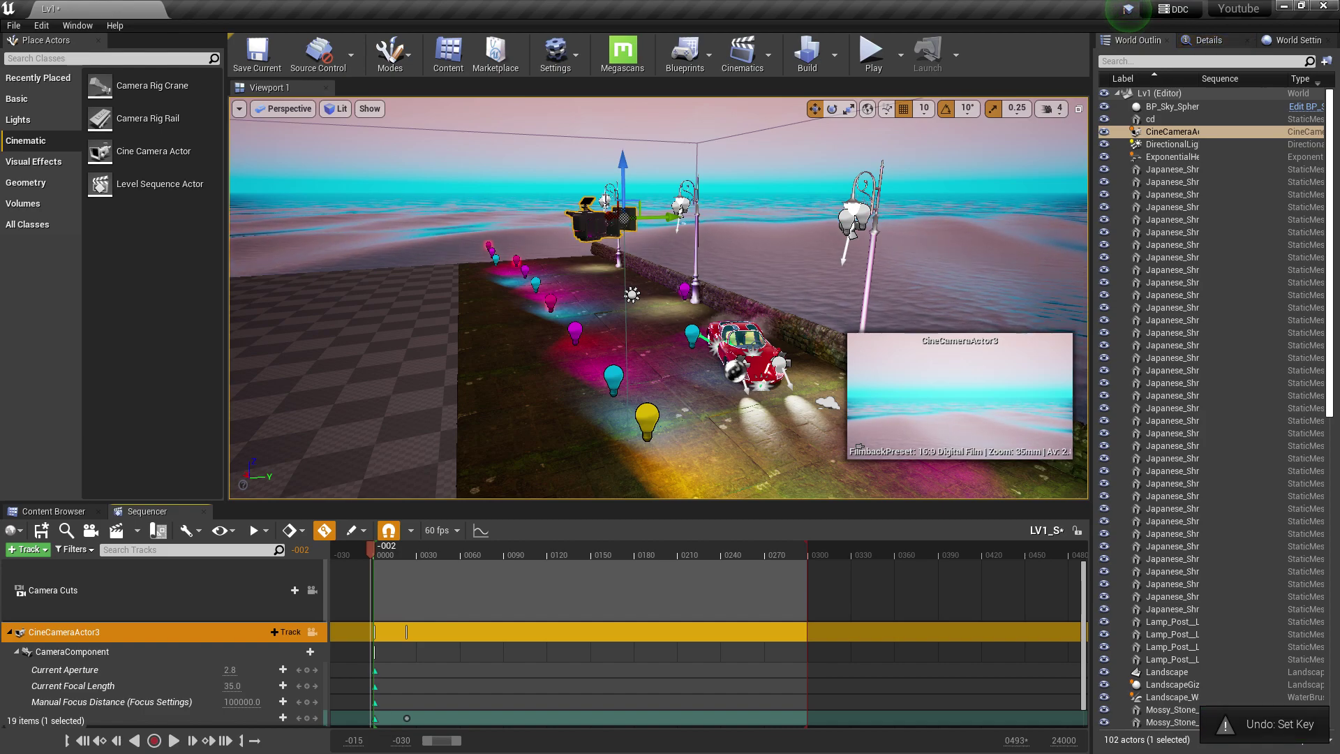
{"action": "key", "text": "ctrl+z"}
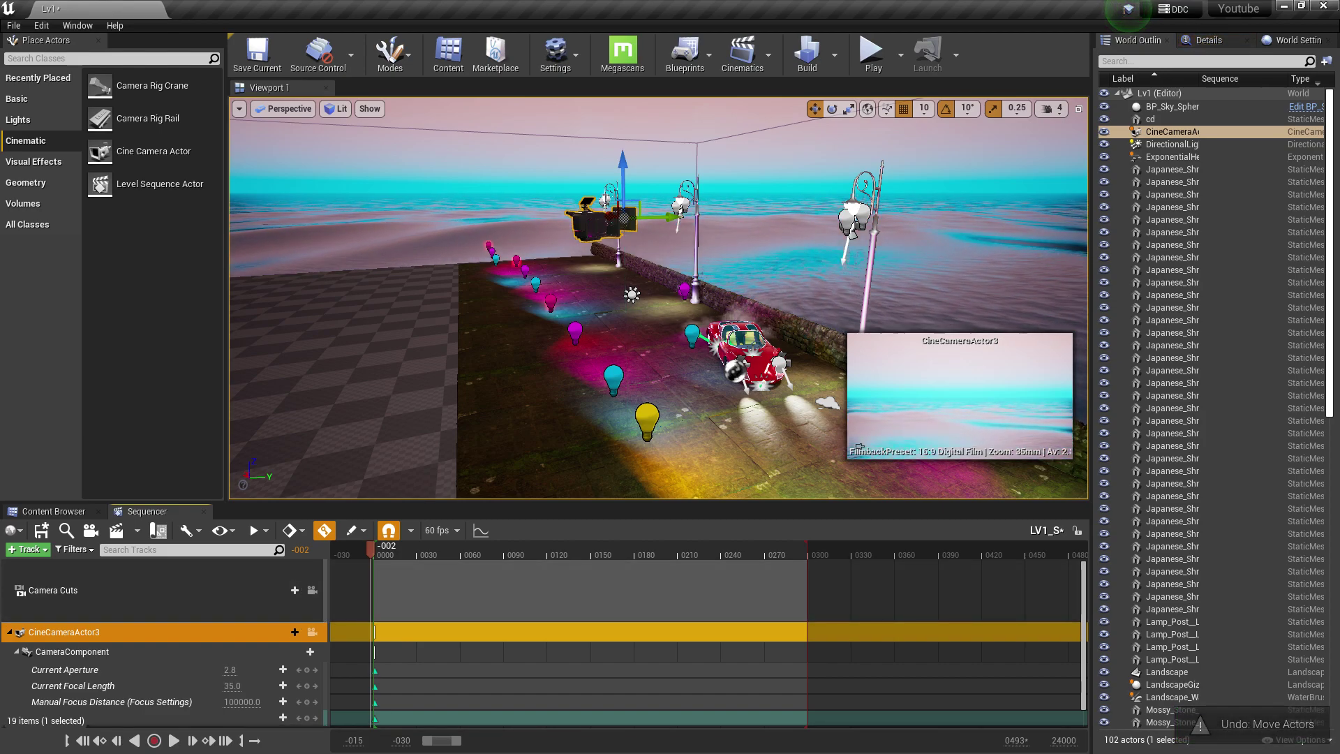
At frame 60, lower the cine camera until it frames the car, and key its position and lens settings
{"action": "key", "text": "space"}
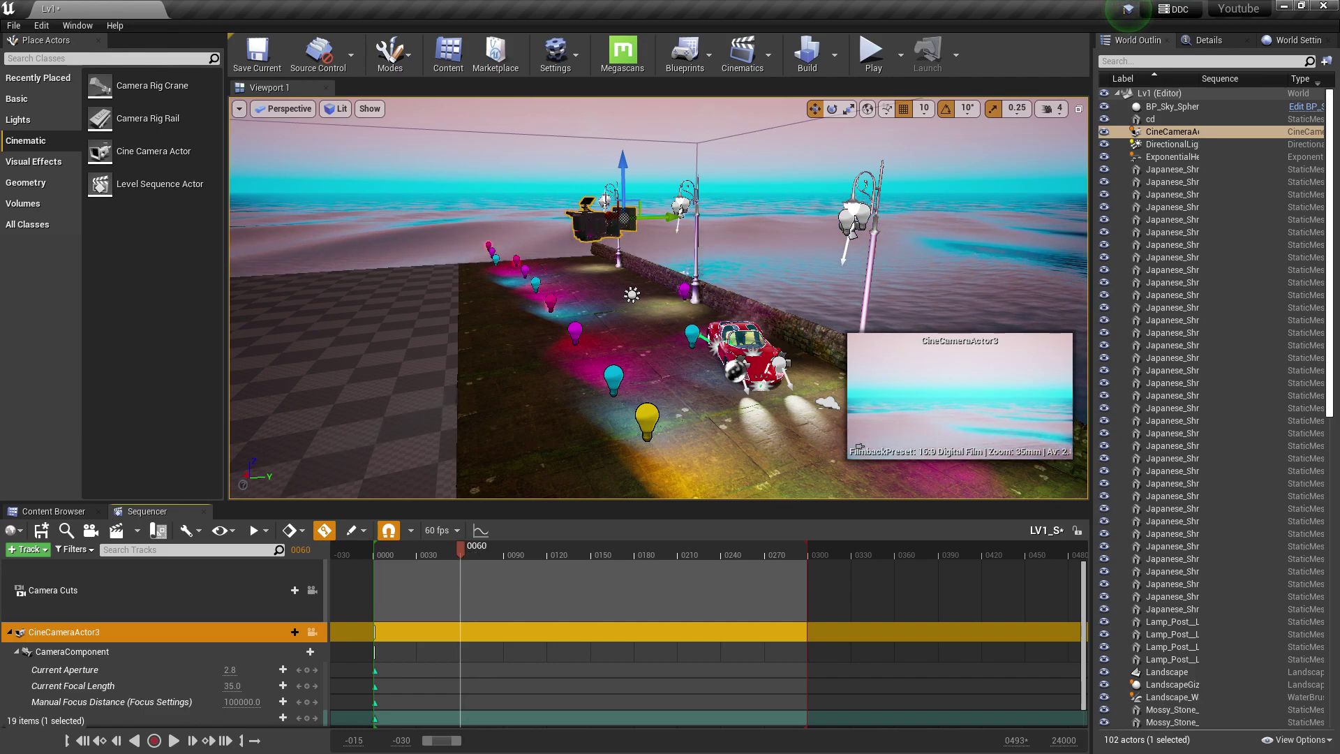
{"action": "left_click_drag", "start_coordinate": [620, 219], "coordinate": [628, 393]}
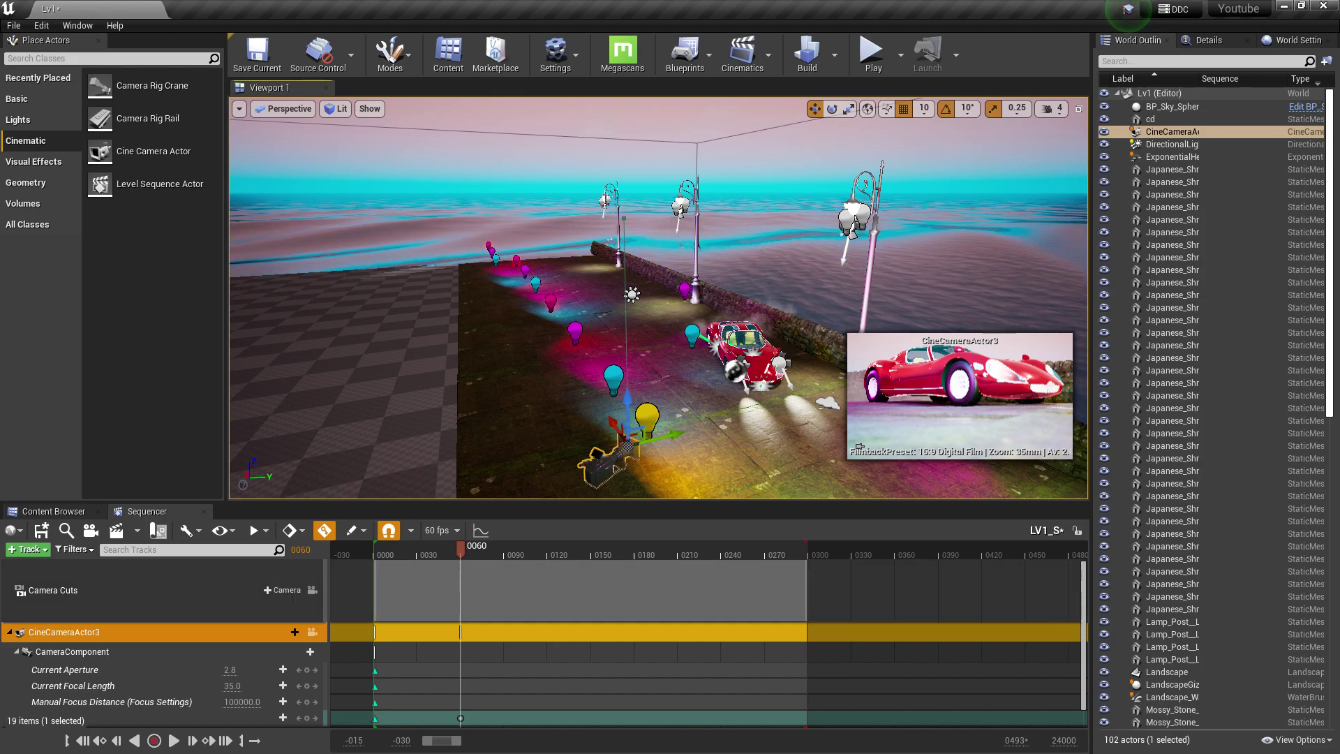
{"action": "key", "text": "Return"}
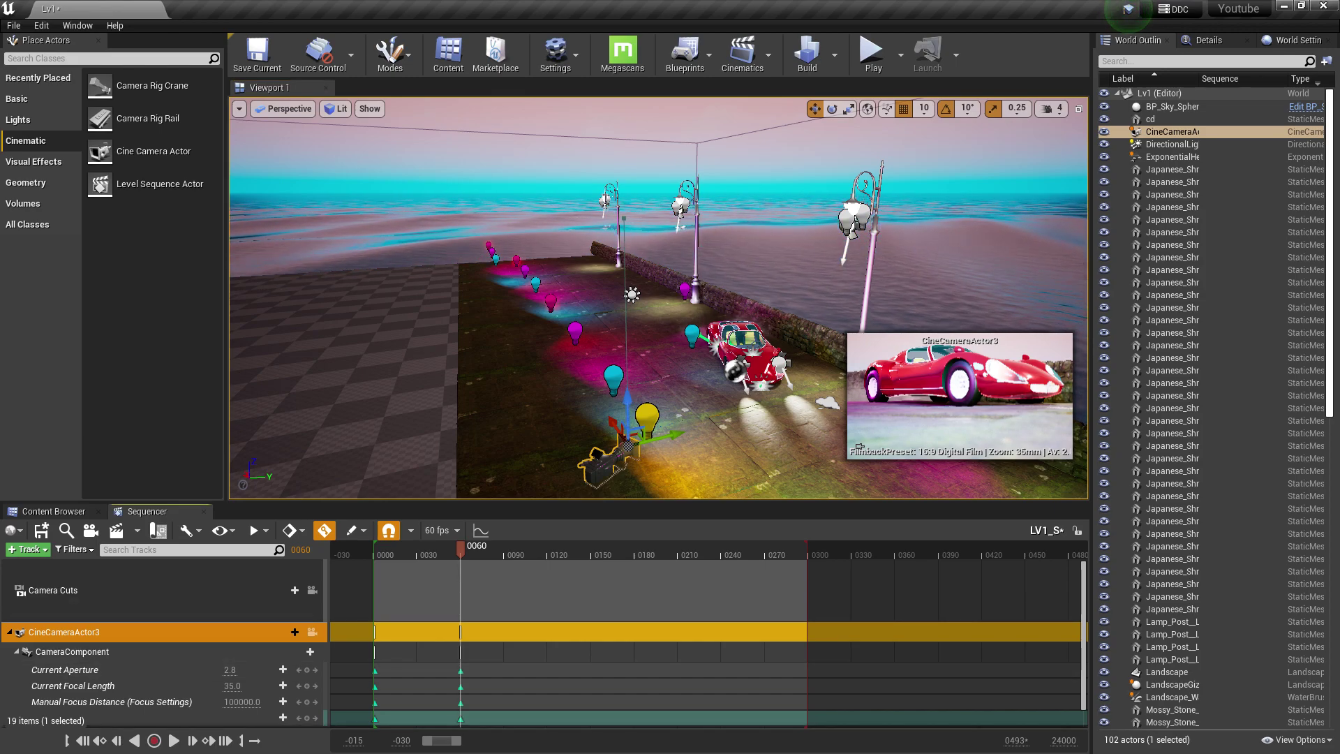
Play the sequence from the start to review the camera's descent to the car
{"action": "key", "text": "j"}
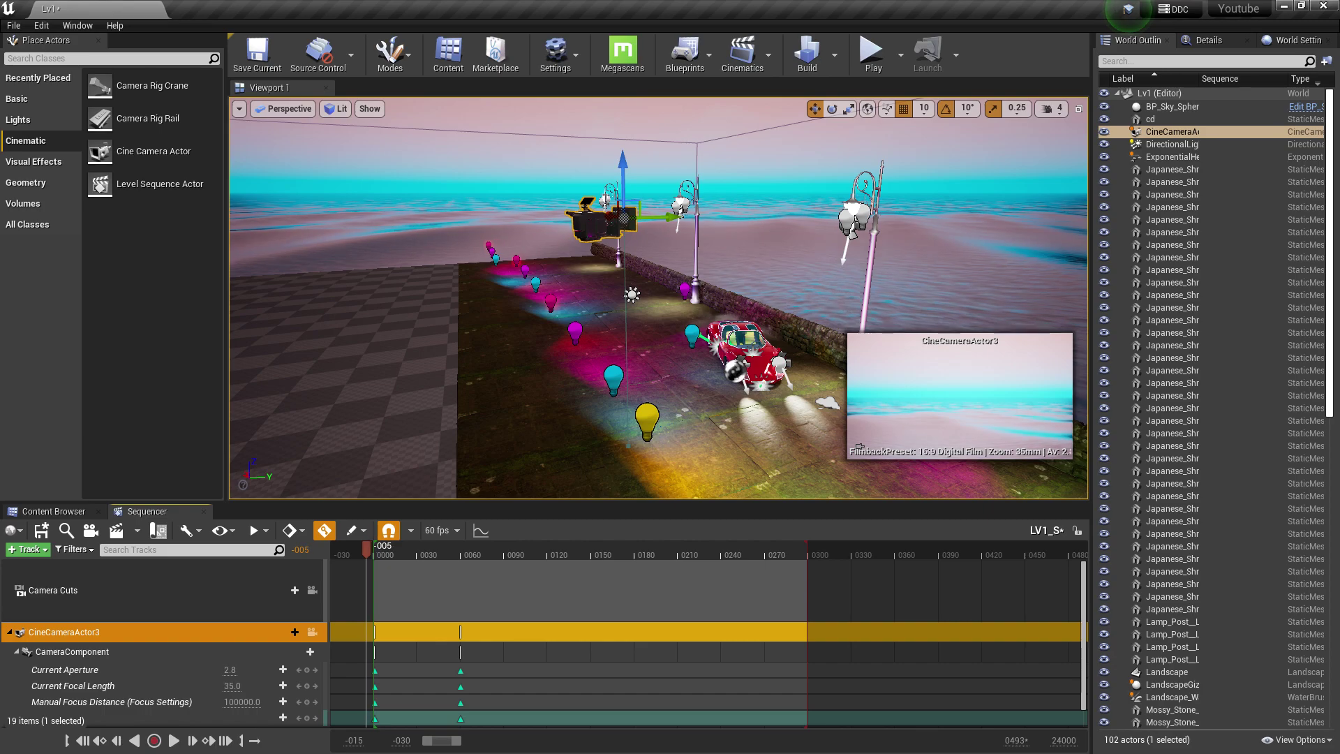
{"action": "left_click", "coordinate": [174, 740]}
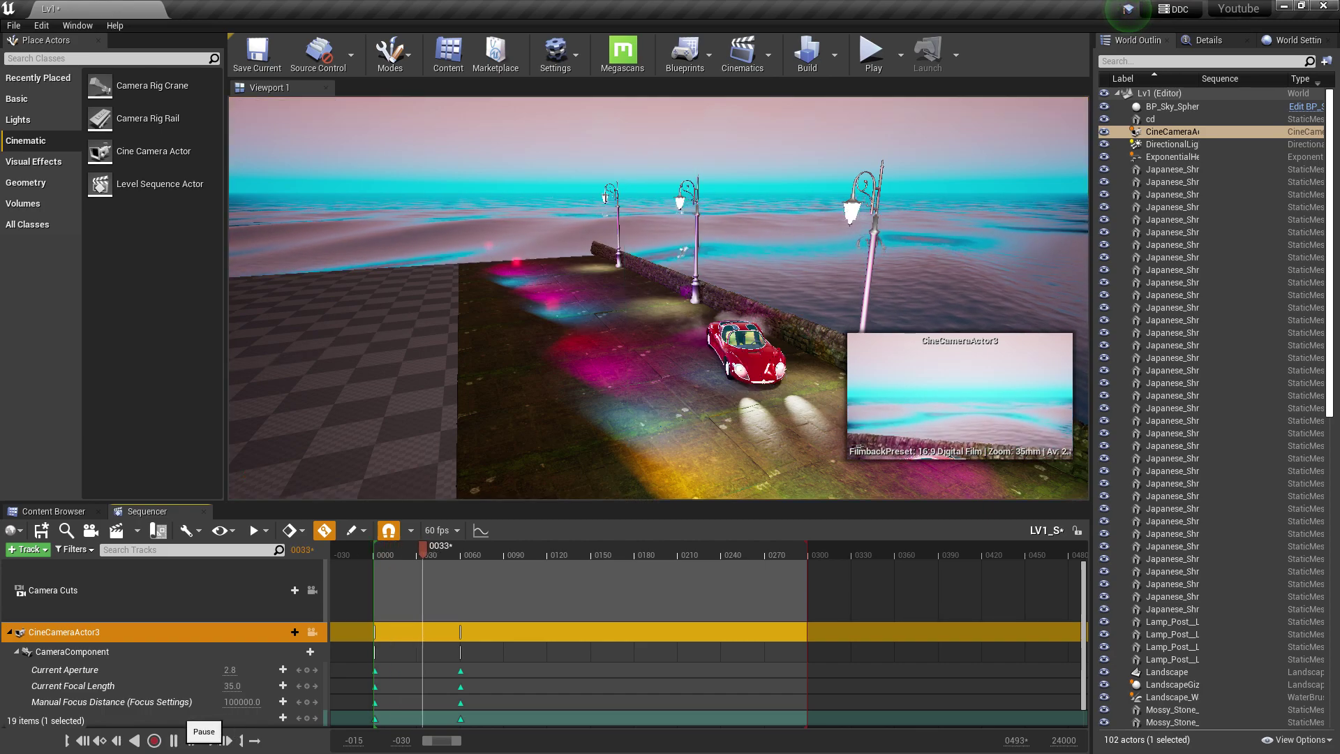
{"action": "left_click", "coordinate": [174, 740]}
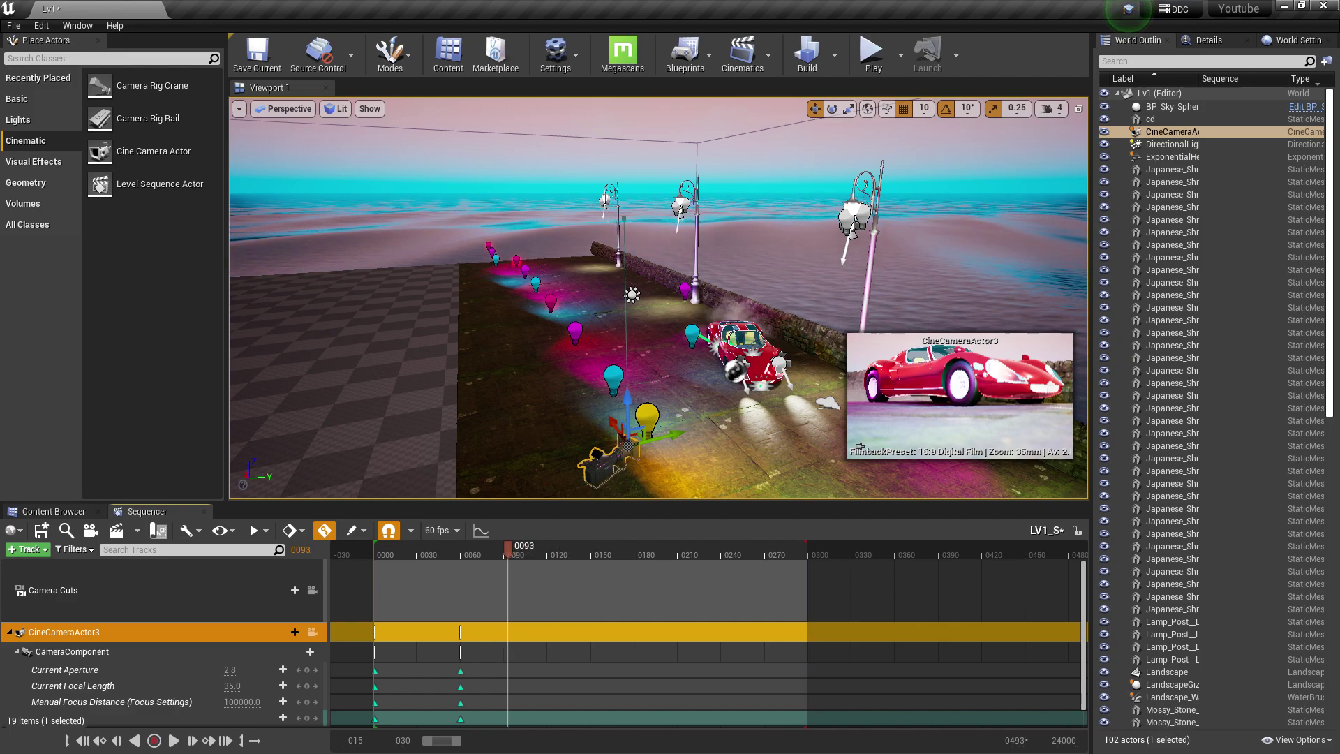
Extend the end of the sequence's playback range beyond frame 960
{"action": "left_click_drag", "start_coordinate": [808, 553], "coordinate": [1056, 553]}
{"action": "scroll", "coordinate": [708, 628], "scroll_direction": "down", "scroll_amount": 3, "text": "ctrl"}
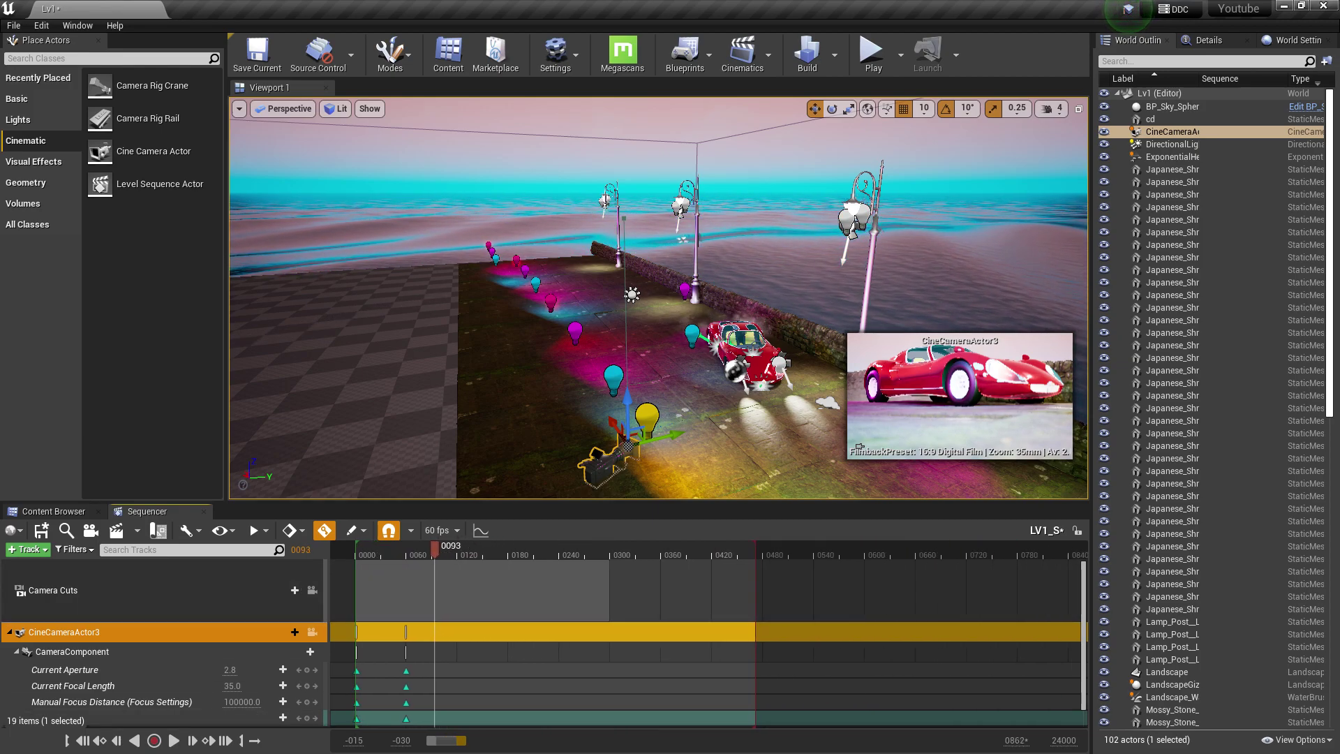
{"action": "left_click_drag", "start_coordinate": [713, 552], "coordinate": [1081, 553]}
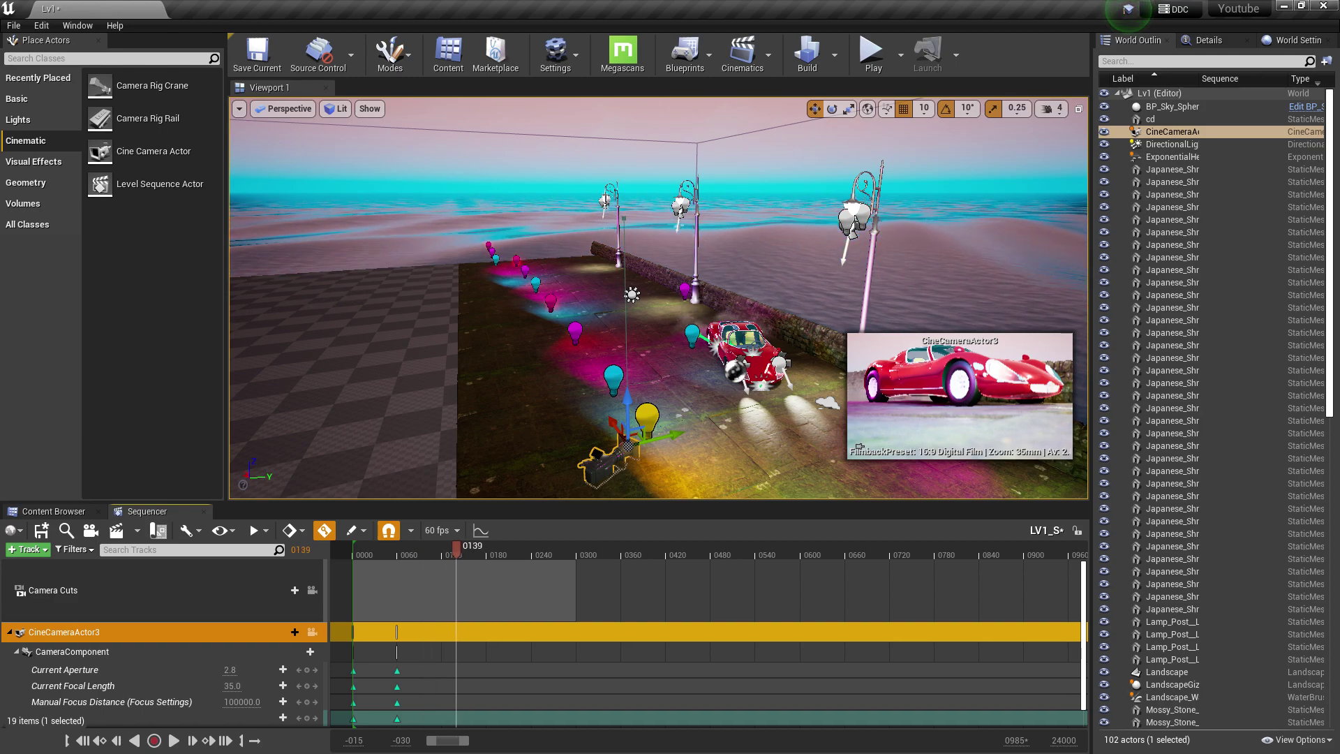
At frame 133, move the cine camera in close to the front of the car and rotate it toward the bodywork
{"action": "mouse_move", "coordinate": [612, 422]}
{"action": "left_mouse_down"}
{"action": "mouse_move", "coordinate": [598, 398]}
{"action": "mouse_move", "coordinate": [607, 404]}
{"action": "left_mouse_up"}
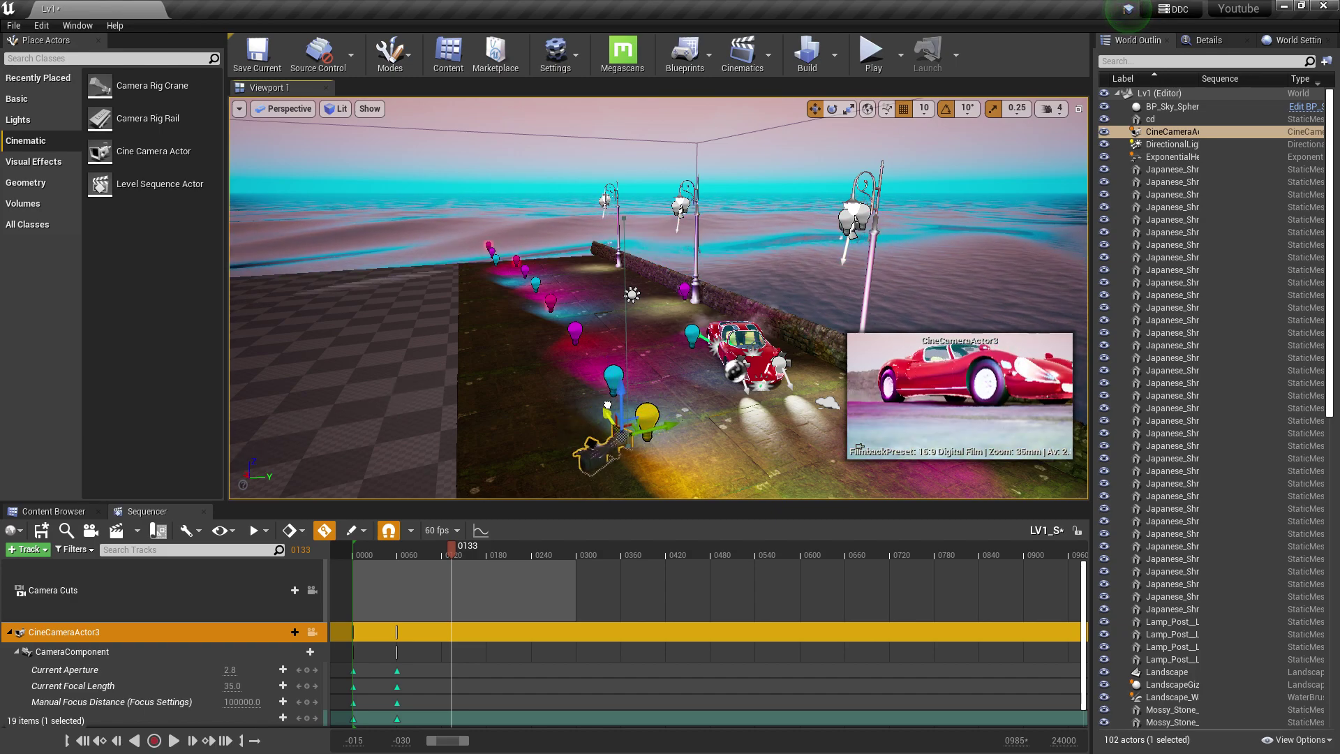
{"action": "right_click_drag", "start_coordinate": [607, 405], "coordinate": [614, 419]}
{"action": "left_click_drag", "start_coordinate": [613, 446], "coordinate": [618, 349]}
{"action": "right_click_drag", "start_coordinate": [618, 349], "coordinate": [603, 328]}
{"action": "key", "text": "e"}
{"action": "left_click_drag", "start_coordinate": [733, 391], "coordinate": [701, 426]}
{"action": "key", "text": "w"}
{"action": "right_click_drag", "start_coordinate": [702, 426], "coordinate": [628, 412]}
{"action": "scroll", "coordinate": [658, 298], "scroll_direction": "up", "scroll_amount": 6}
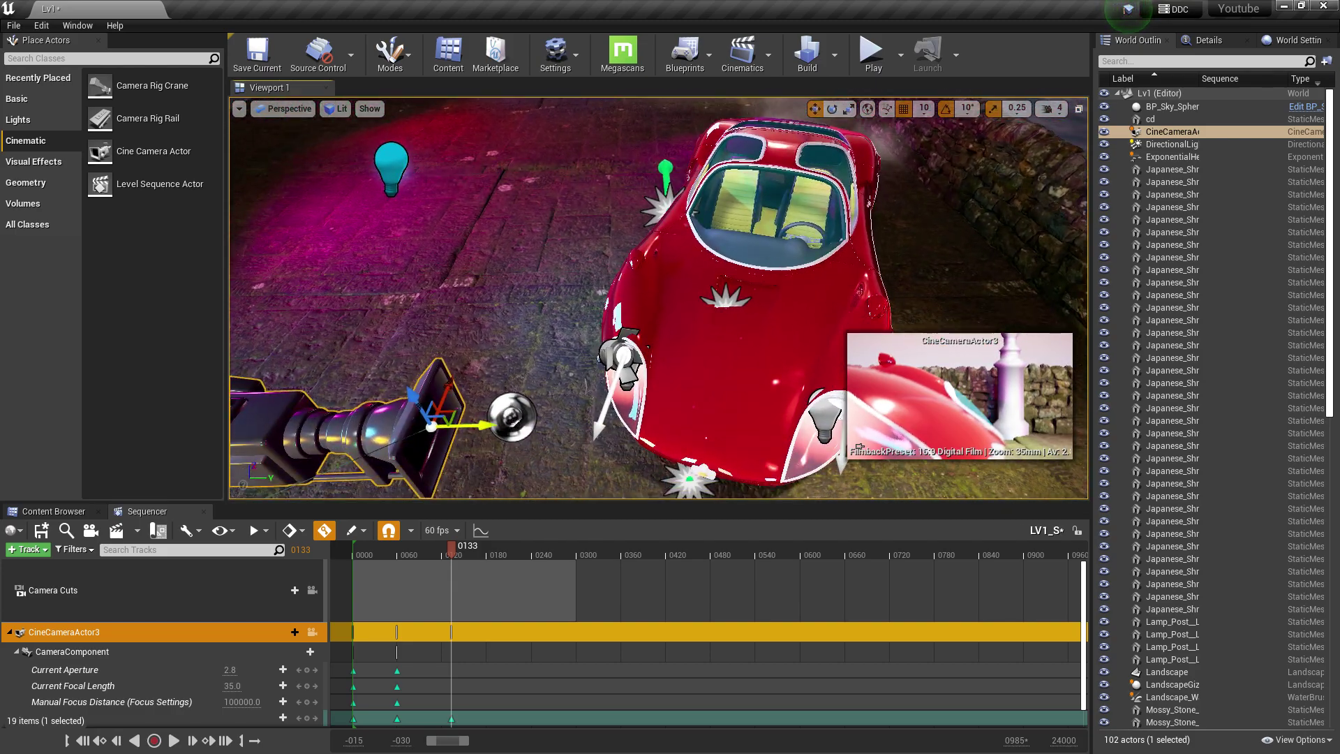
Pull the cine camera back until it frames the car's front wheel, and key its position and lens settings at frame 133
{"action": "right_click_drag", "start_coordinate": [658, 298], "coordinate": [614, 301]}
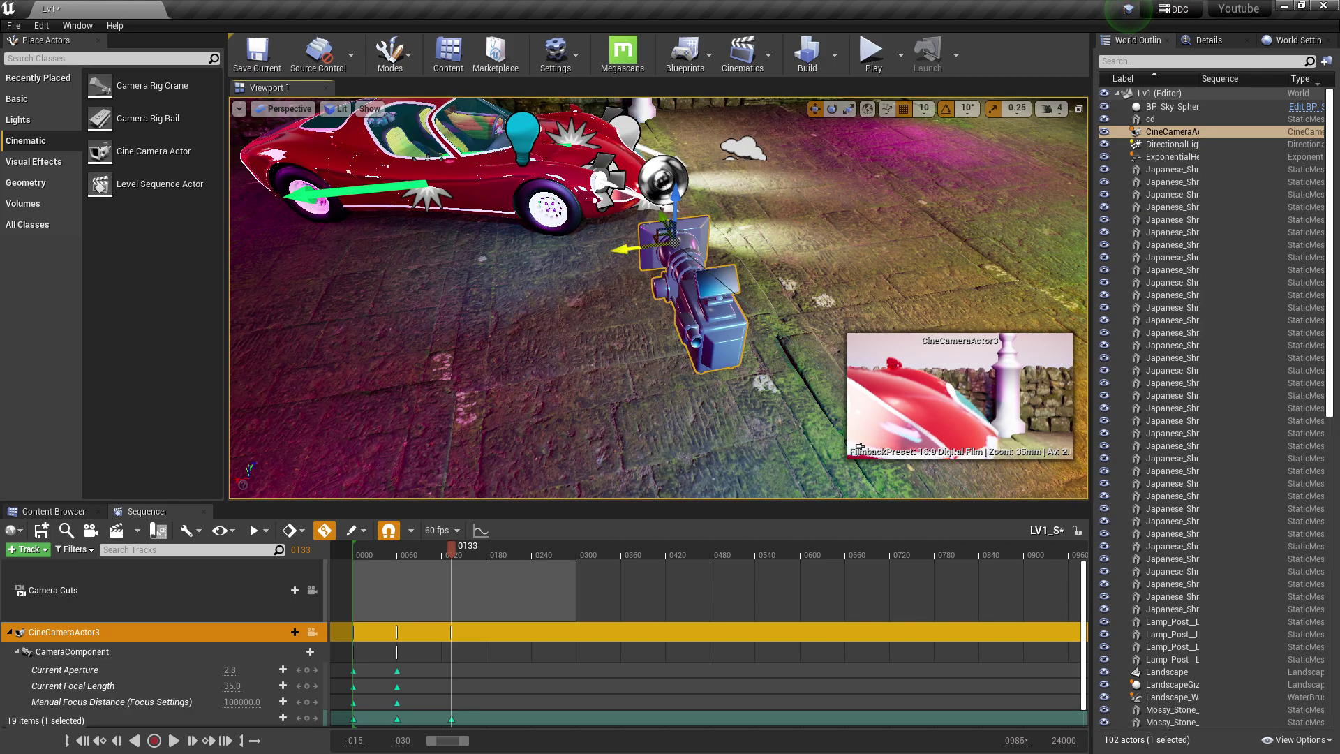
{"action": "left_click_drag", "start_coordinate": [618, 248], "coordinate": [467, 284]}
{"action": "right_click_drag", "start_coordinate": [466, 284], "coordinate": [443, 374]}
{"action": "left_click_drag", "start_coordinate": [442, 374], "coordinate": [536, 383]}
{"action": "right_click_drag", "start_coordinate": [536, 382], "coordinate": [516, 335]}
{"action": "left_click_drag", "start_coordinate": [517, 335], "coordinate": [606, 297]}
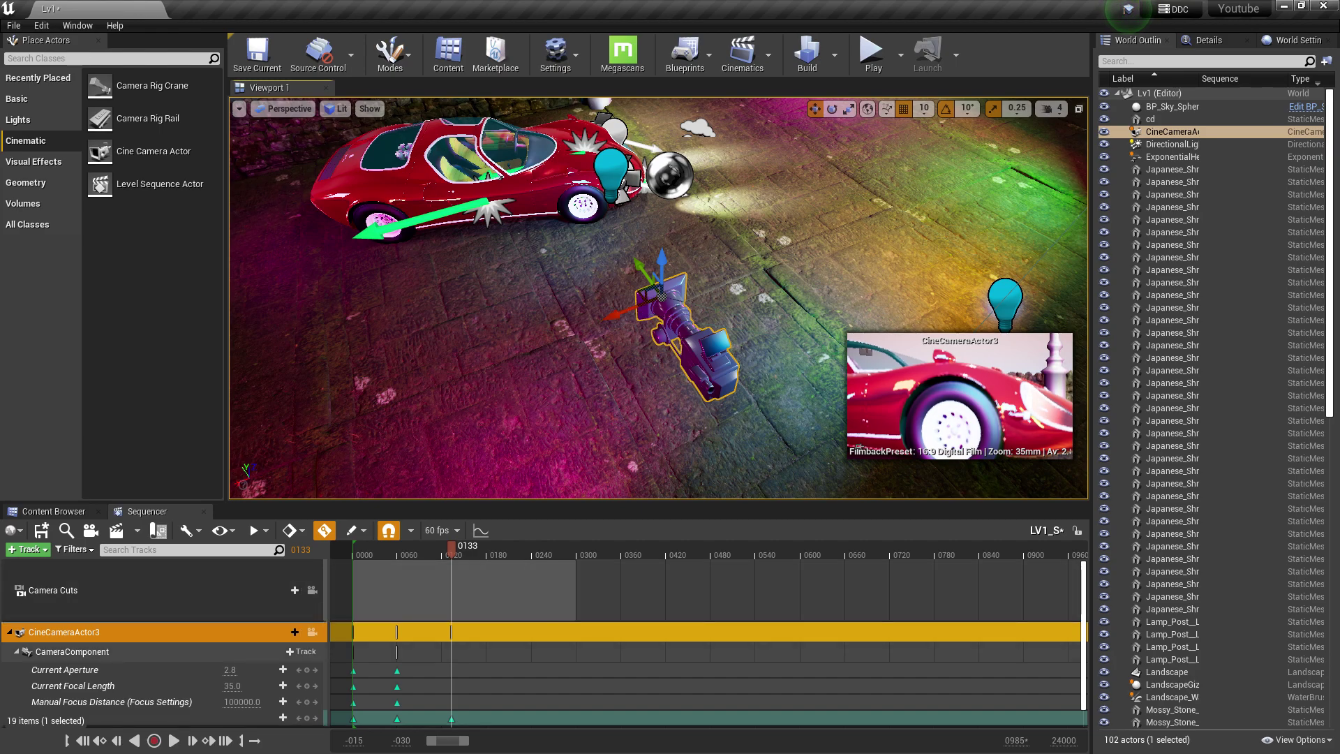
{"action": "left_click_drag", "start_coordinate": [451, 547], "coordinate": [452, 547]}
{"action": "key", "text": "Return"}
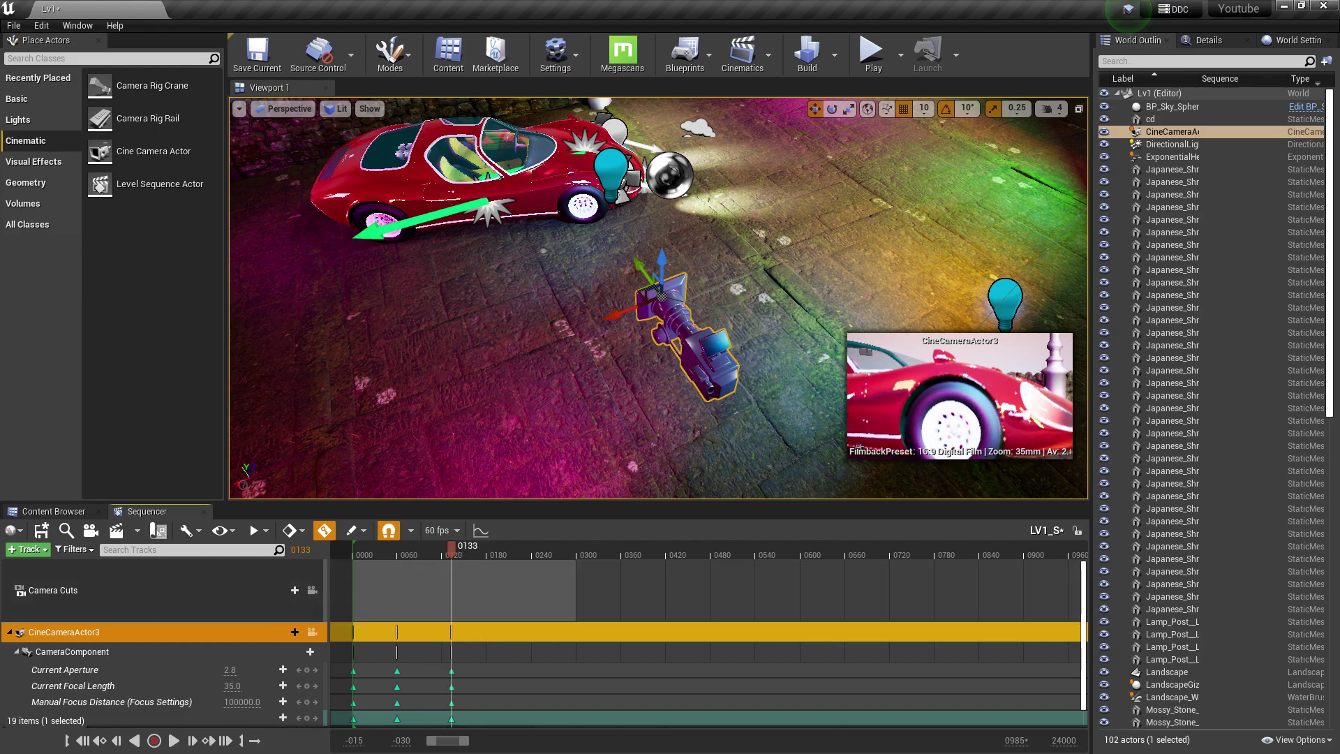
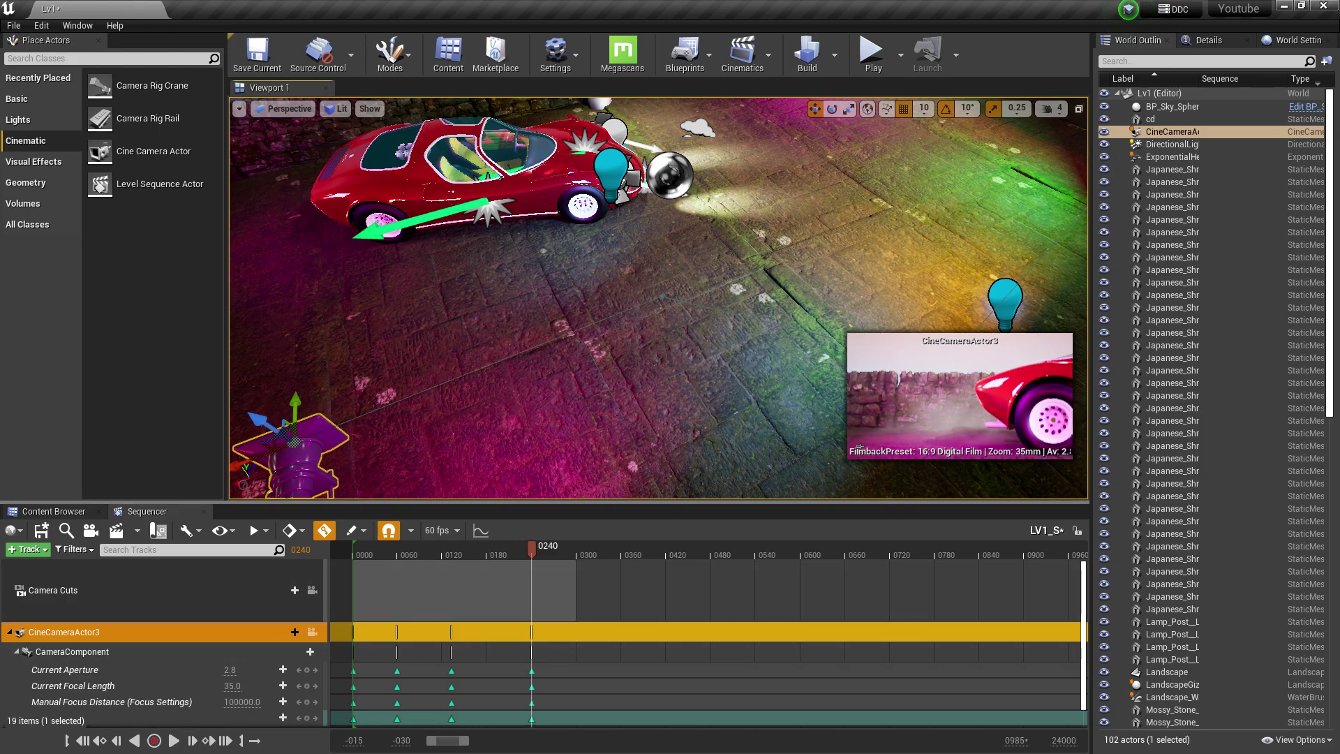
Move and rotate the cine camera past the car's rear to face the wall and lamp post, keying position and lens settings at frame 277
{"action": "key", "text": "f"}
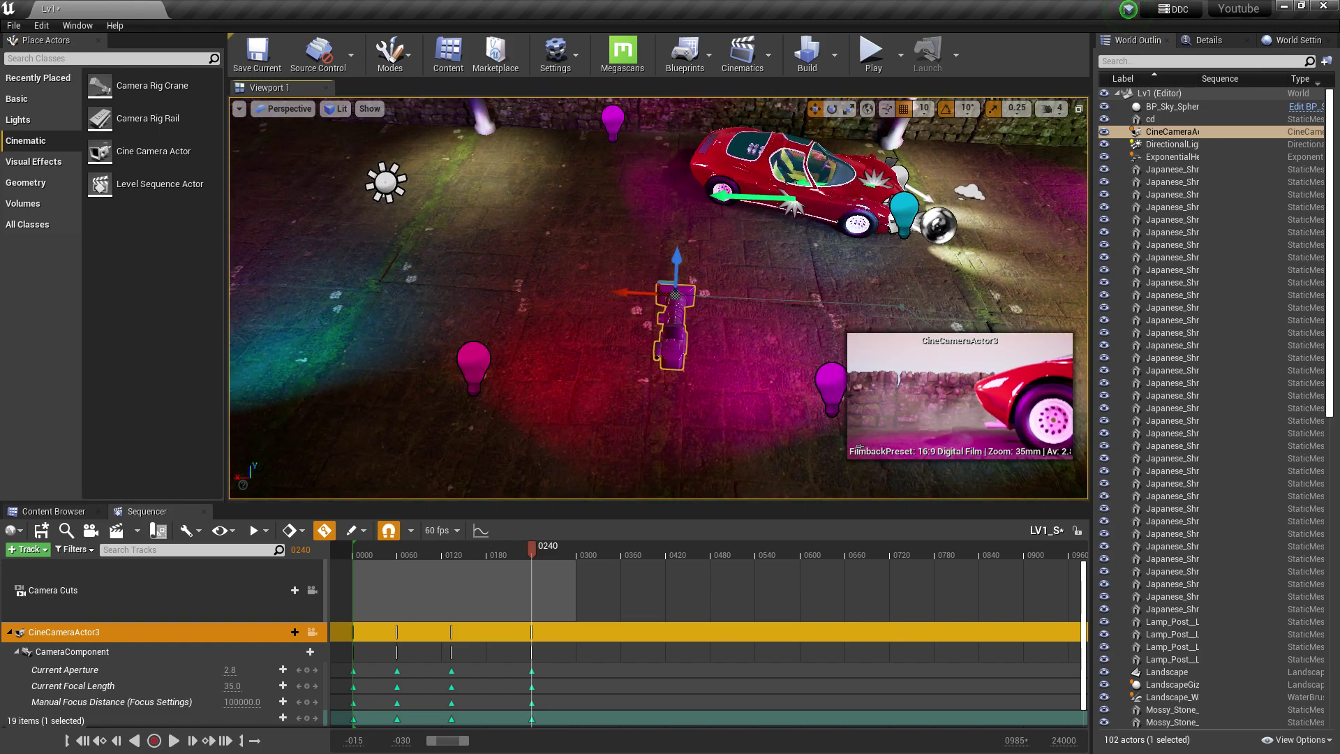
{"action": "left_click_drag", "start_coordinate": [624, 292], "coordinate": [440, 292]}
{"action": "key", "text": "f"}
{"action": "key", "text": "e"}
{"action": "left_click_drag", "start_coordinate": [663, 342], "coordinate": [261, 239]}
{"action": "key", "text": "f"}
{"action": "key", "text": "w"}
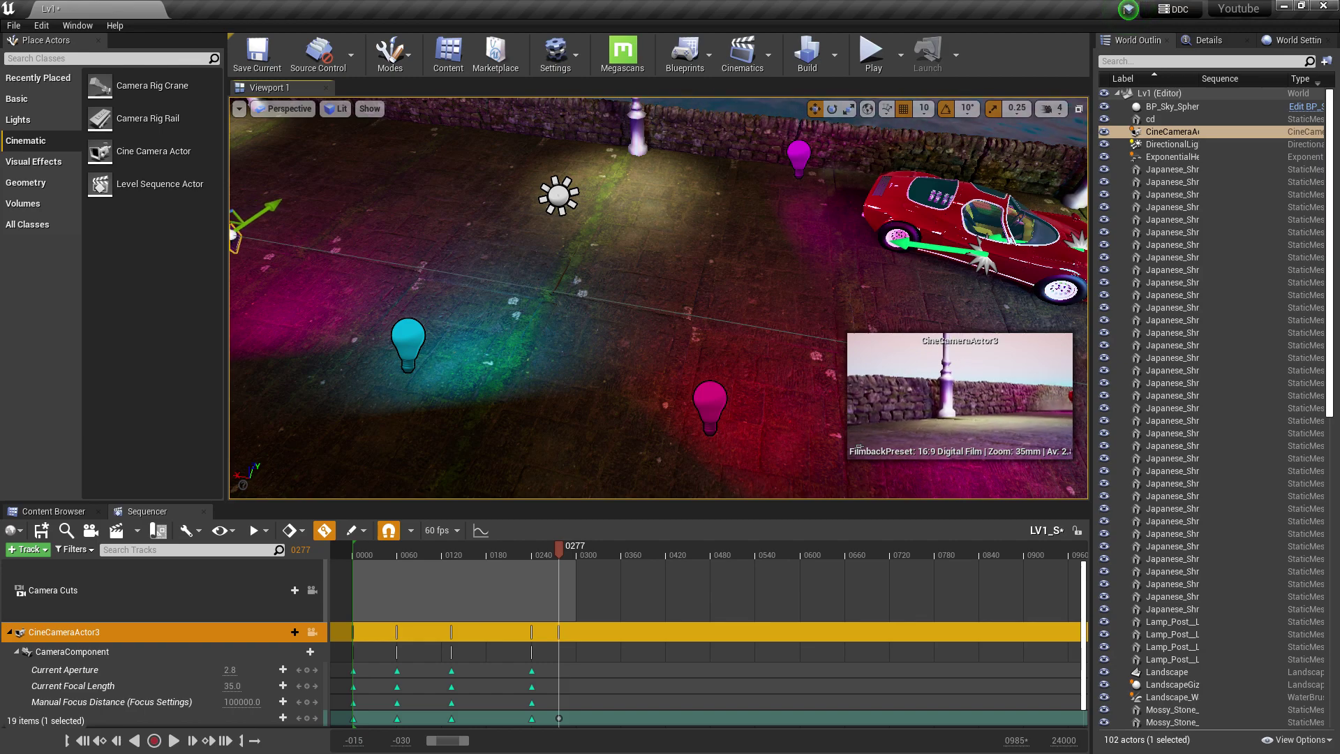
{"action": "key", "text": "Return"}
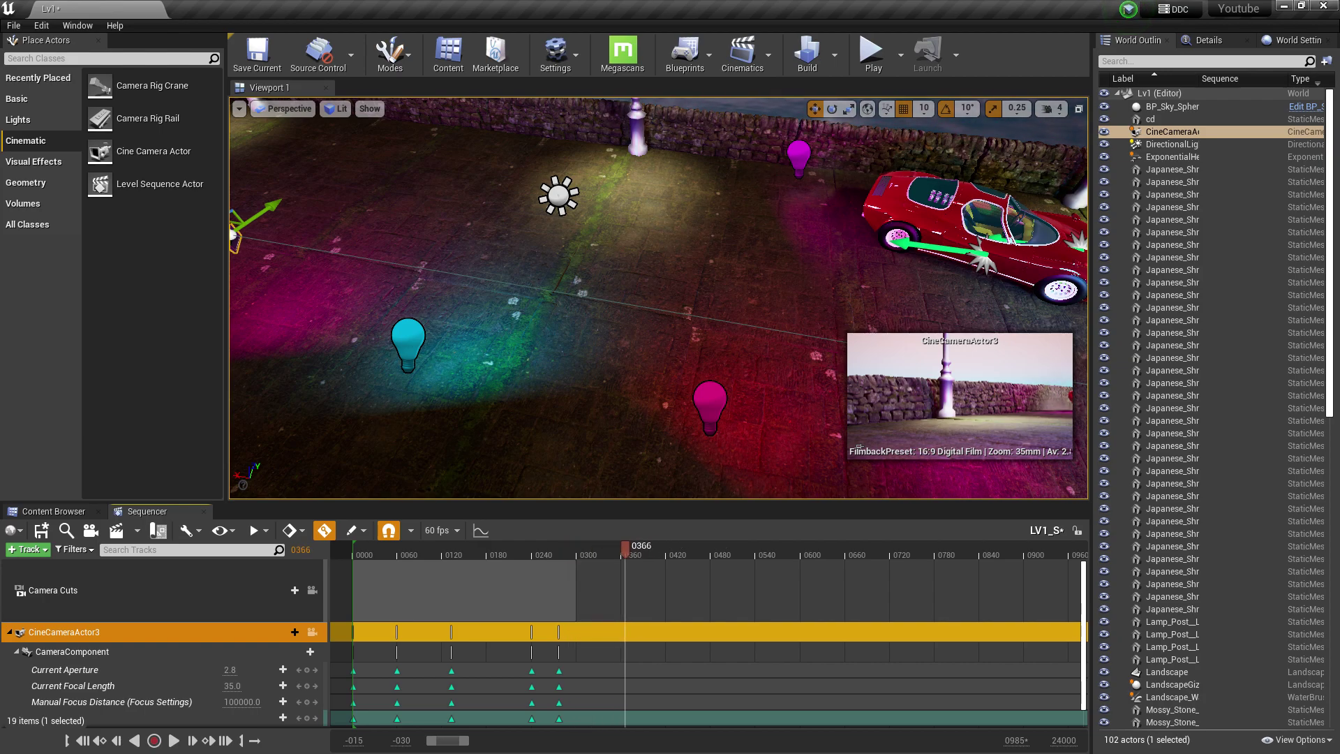
At frame 376, move the cine camera along the car's side to just beside its front, and key its position and lens settings
{"action": "middle_click_drag", "start_coordinate": [627, 300], "coordinate": [670, 334]}
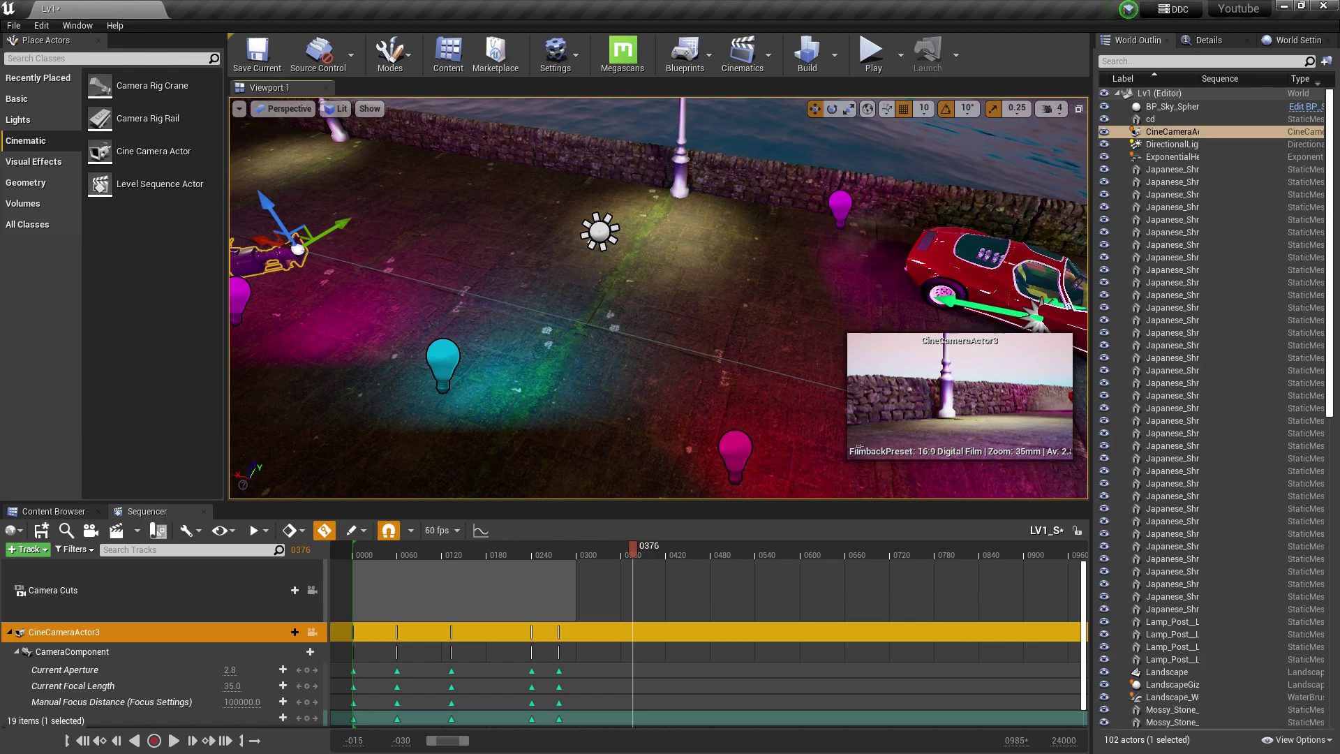
{"action": "left_click_drag", "start_coordinate": [403, 274], "coordinate": [646, 356]}
{"action": "left_click_drag", "start_coordinate": [669, 307], "coordinate": [613, 310], "text": "alt"}
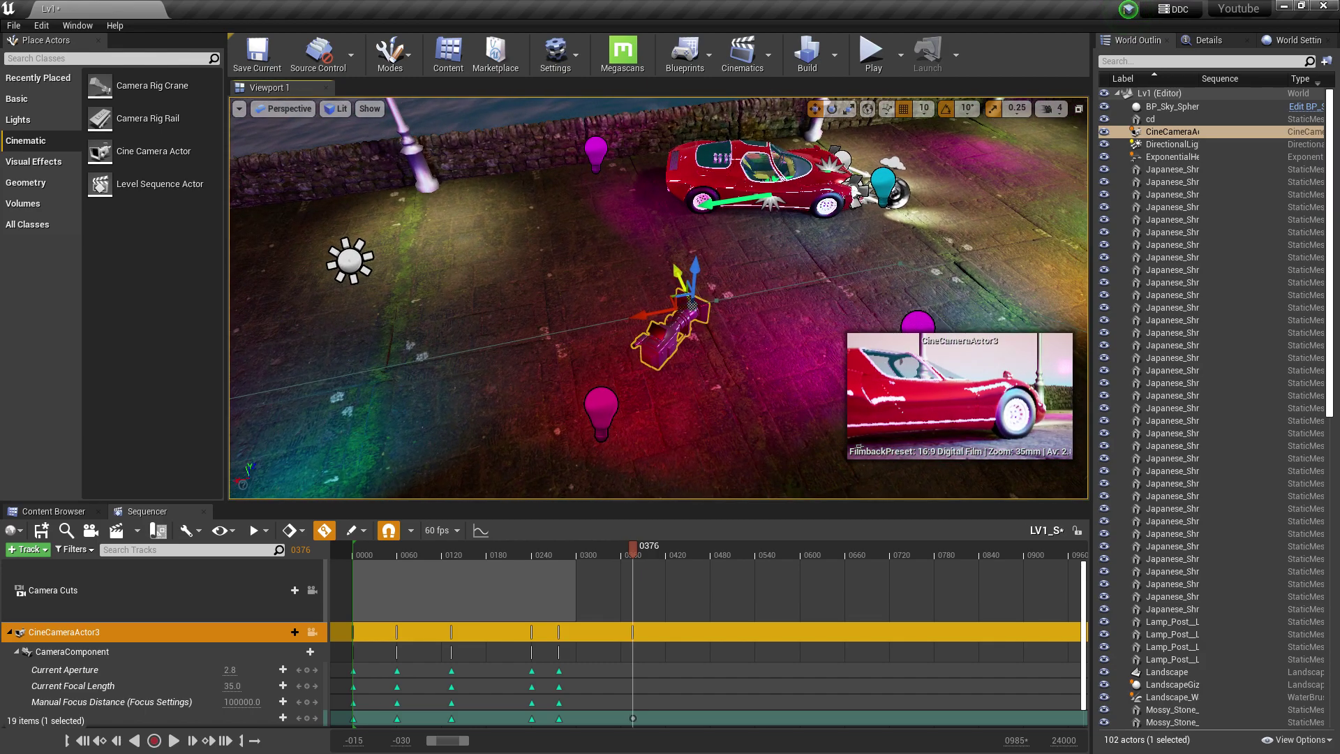
{"action": "left_click_drag", "start_coordinate": [681, 283], "coordinate": [861, 250]}
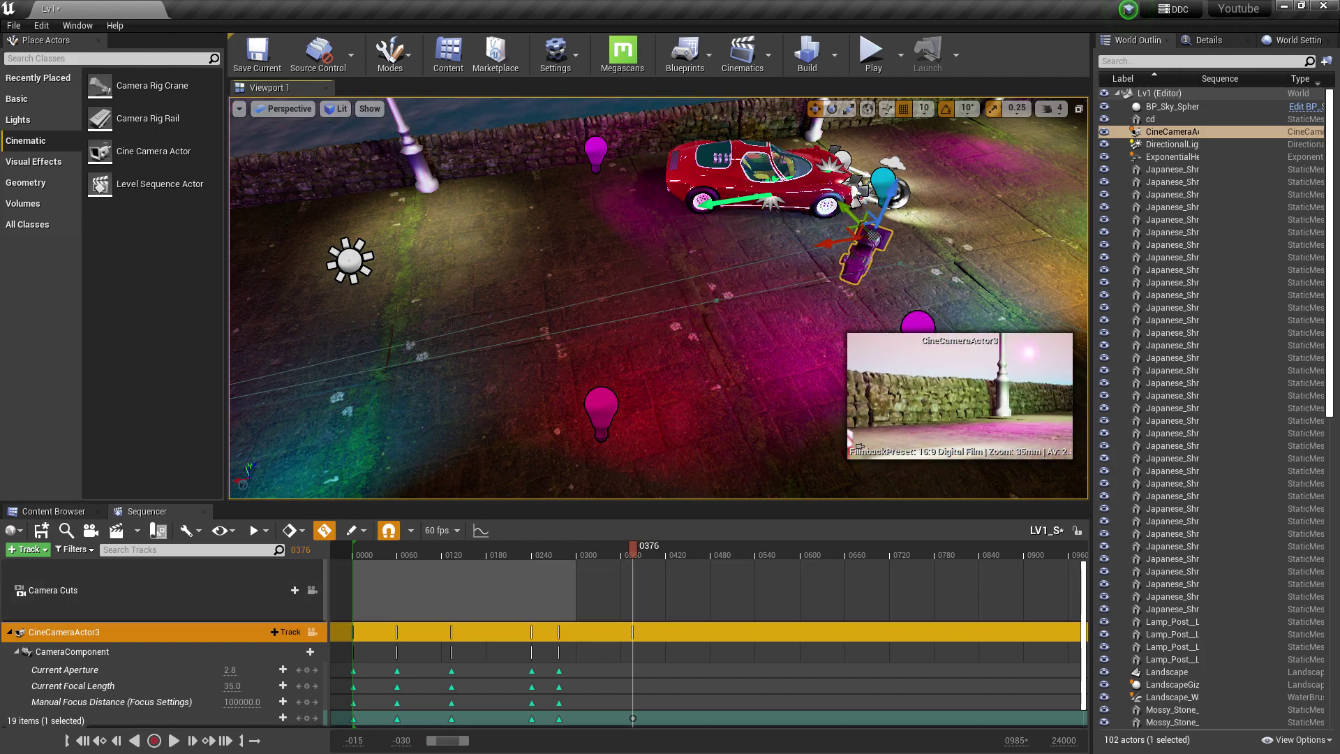
{"action": "key", "text": "f"}
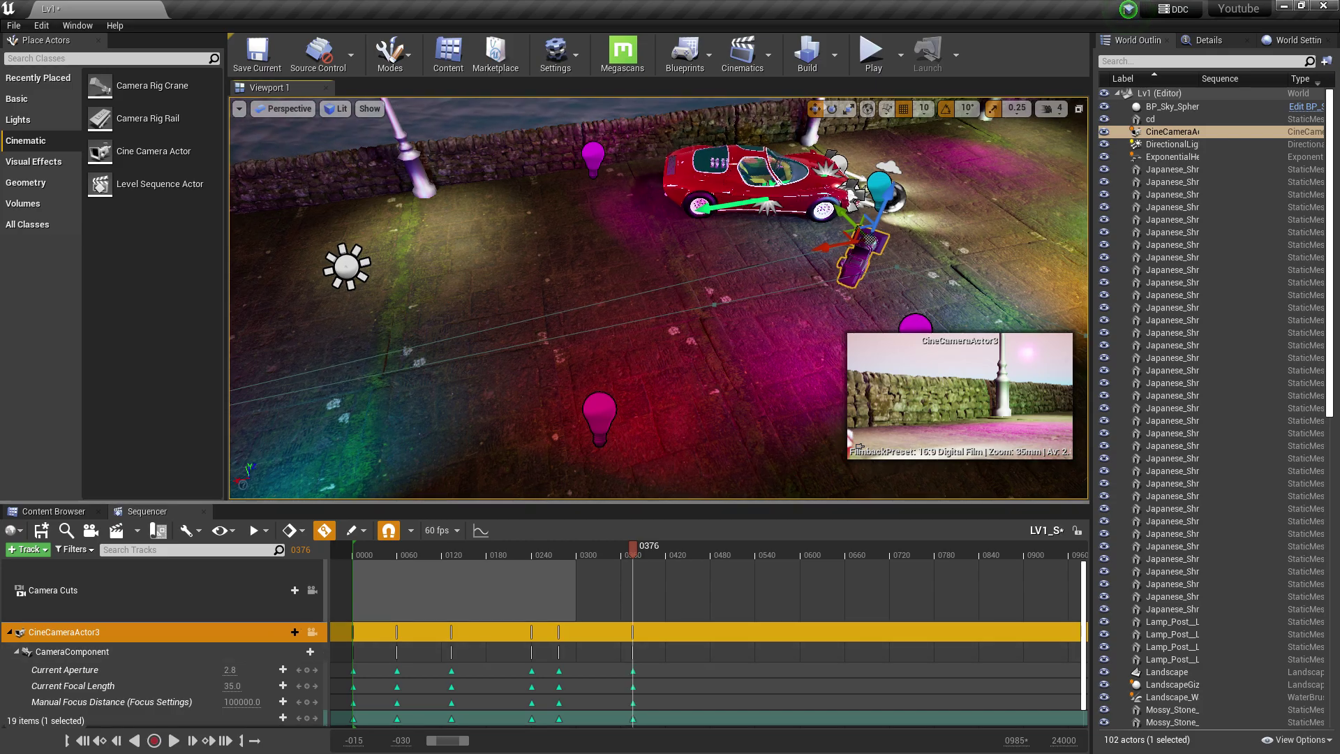
At frame 408, tilt the cine camera down toward the ground and move it to a raised position ahead of the car
{"action": "key", "text": "e"}
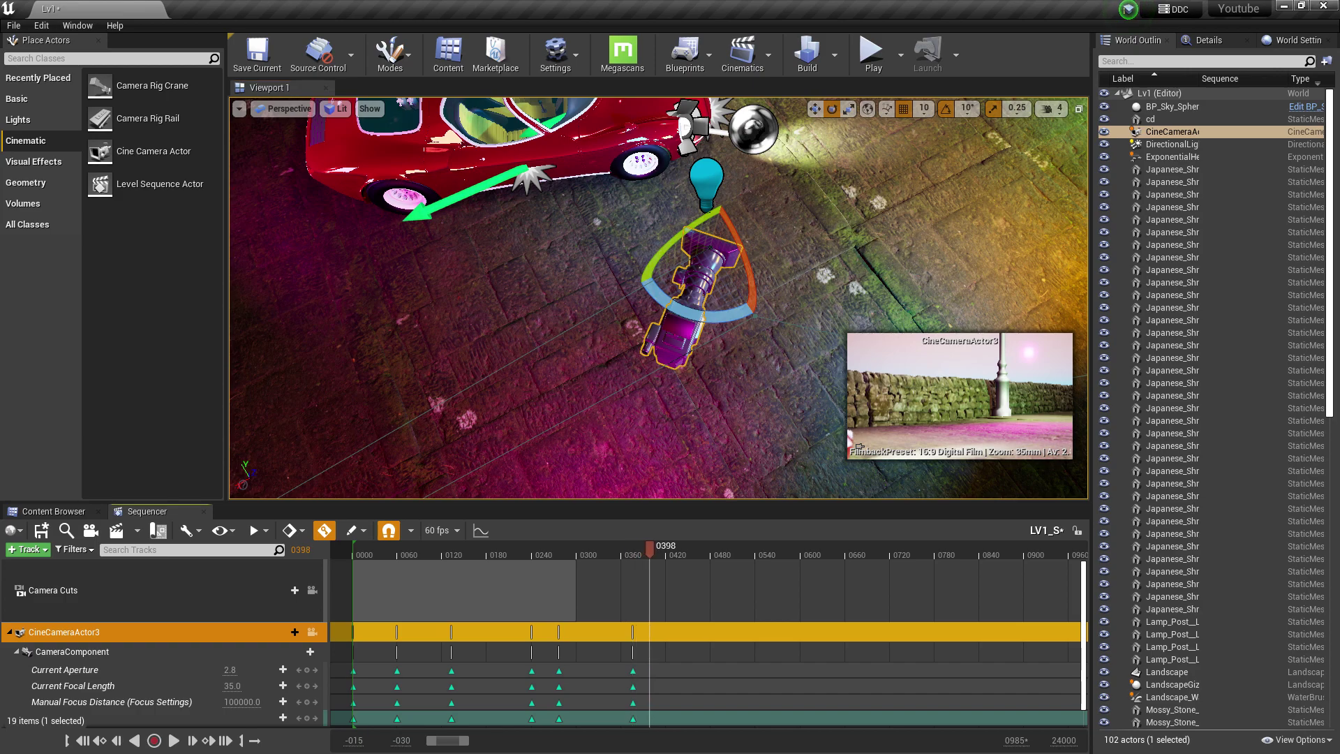
{"action": "left_click_drag", "start_coordinate": [698, 313], "coordinate": [705, 363]}
{"action": "key", "text": "f"}
{"action": "key", "text": "w"}
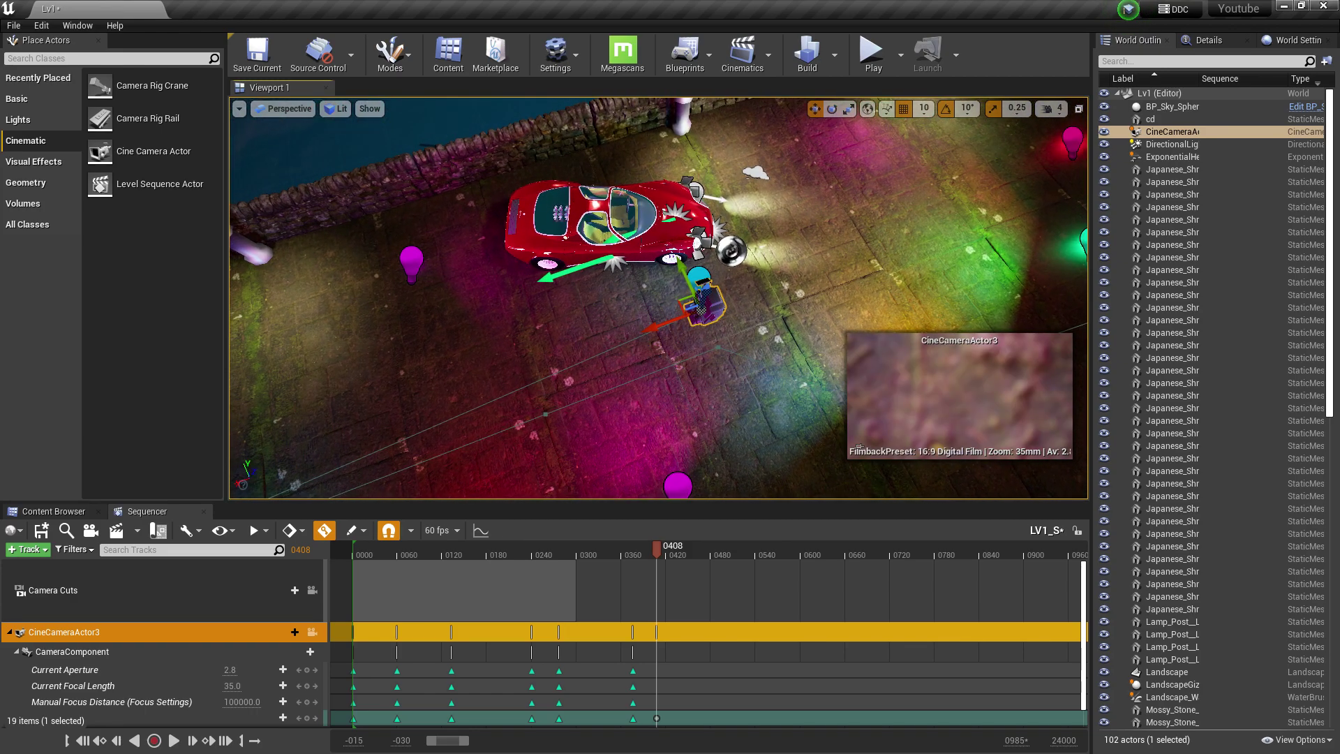
{"action": "mouse_move", "coordinate": [705, 293]}
{"action": "left_mouse_down", "text": "alt"}
{"action": "mouse_move", "coordinate": [800, 137]}
{"action": "mouse_move", "coordinate": [739, 125]}
{"action": "mouse_move", "coordinate": [670, 223]}
{"action": "mouse_move", "coordinate": [757, 215]}
{"action": "mouse_move", "coordinate": [786, 186]}
{"action": "mouse_move", "coordinate": [698, 293]}
{"action": "left_mouse_up", "text": "alt"}
{"action": "scroll", "coordinate": [698, 293], "scroll_direction": "down", "scroll_amount": 3}
{"action": "left_click_drag", "start_coordinate": [834, 163], "coordinate": [897, 136]}
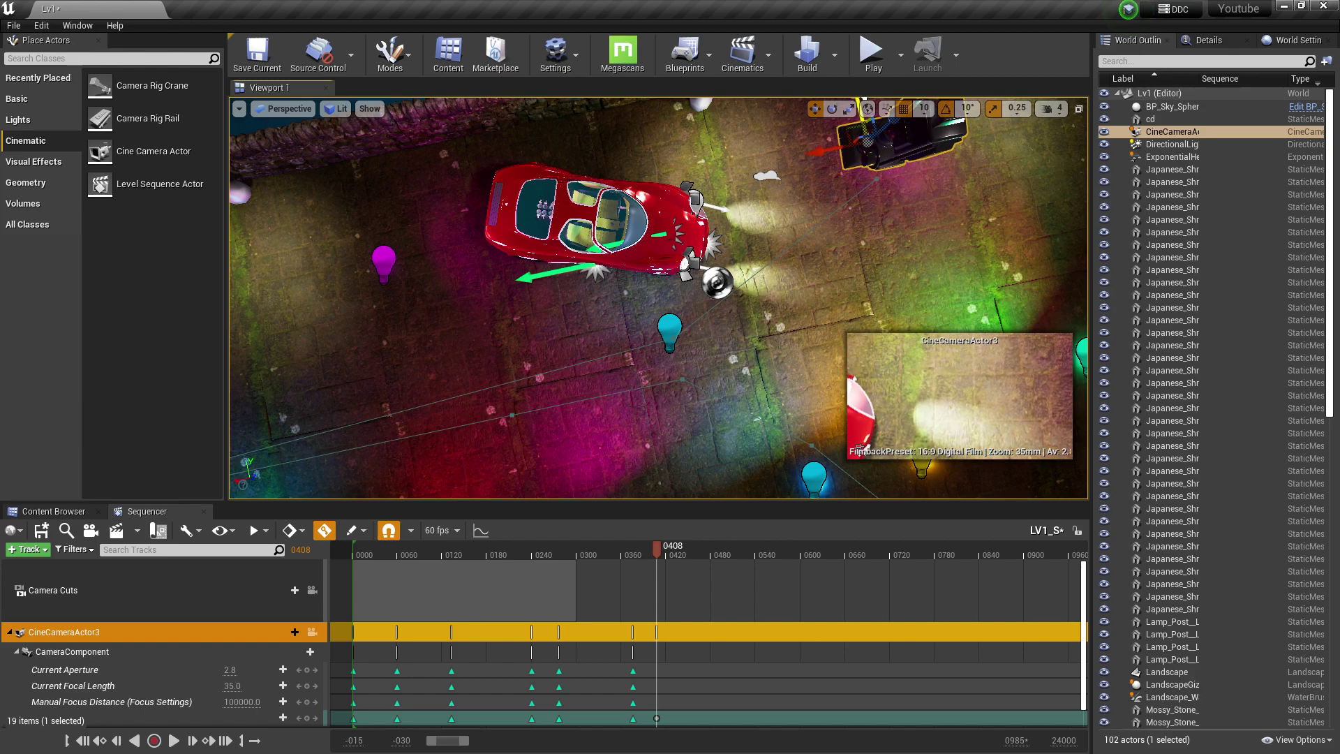
Adjust the downward-facing camera along the wall, place it well ahead of the car, and key its position and lens settings at frame 408
{"action": "scroll", "coordinate": [707, 274], "scroll_direction": "down", "scroll_amount": 3}
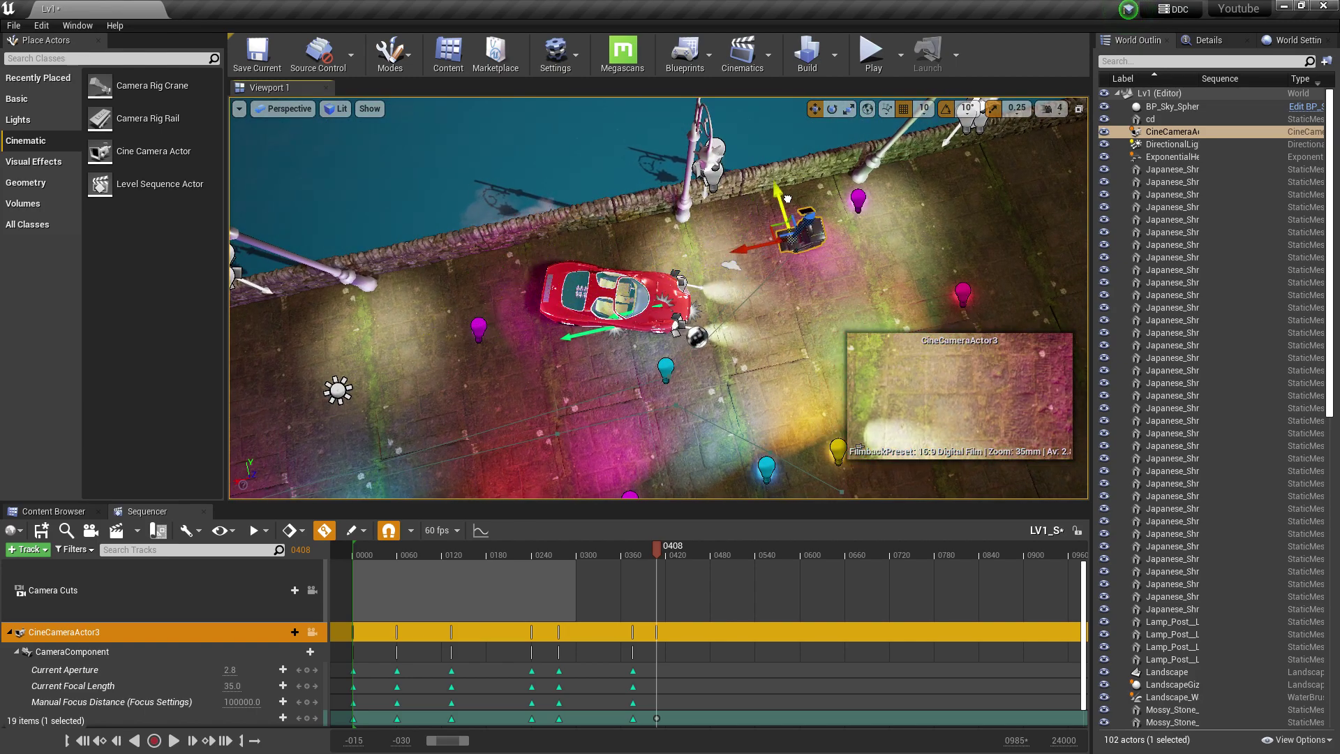
{"action": "left_click_drag", "start_coordinate": [741, 245], "coordinate": [661, 264]}
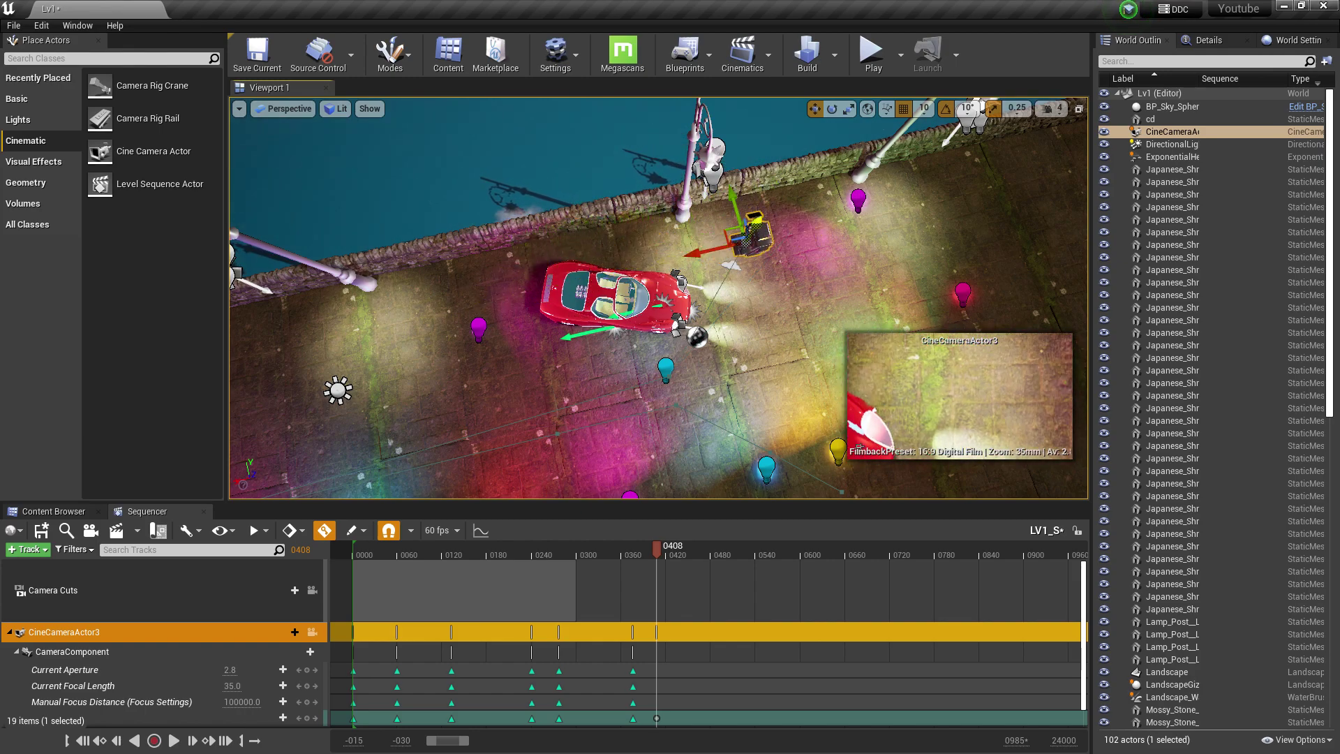
{"action": "left_click_drag", "start_coordinate": [723, 221], "coordinate": [663, 235]}
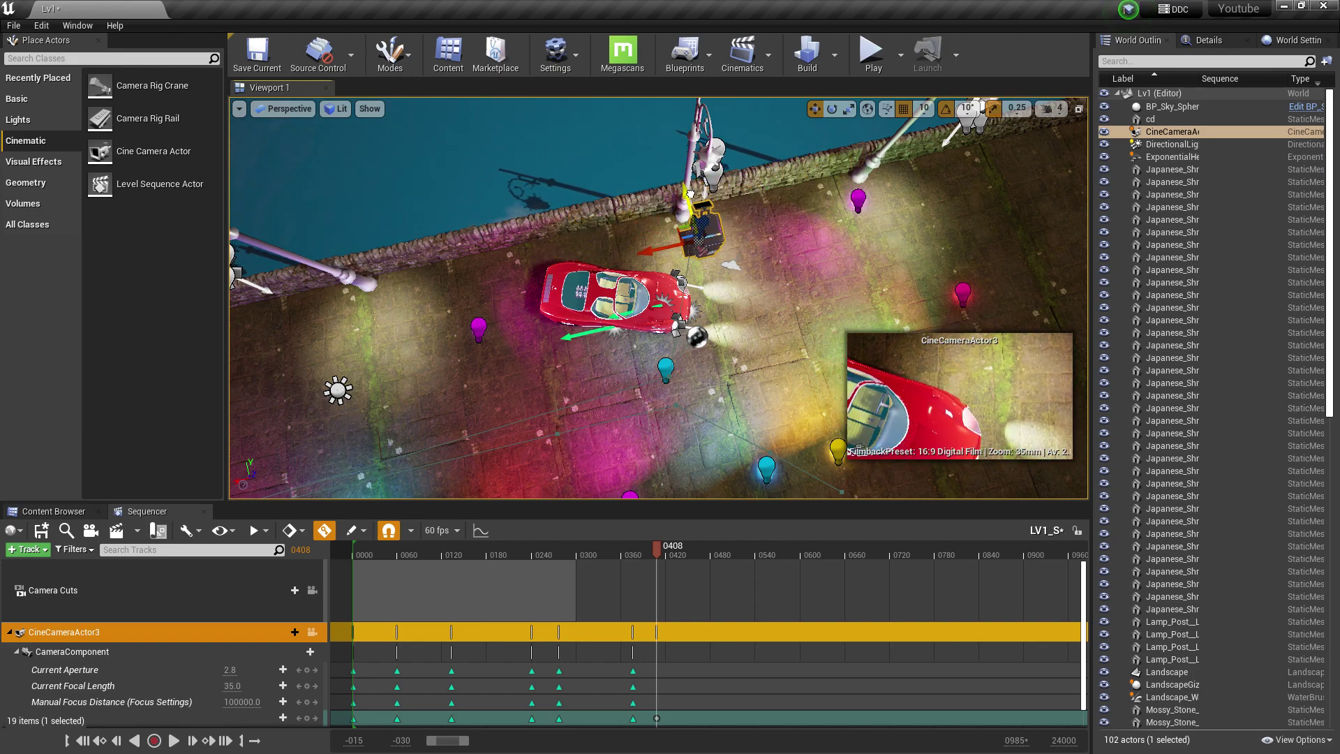
{"action": "left_click_drag", "start_coordinate": [647, 257], "coordinate": [603, 266]}
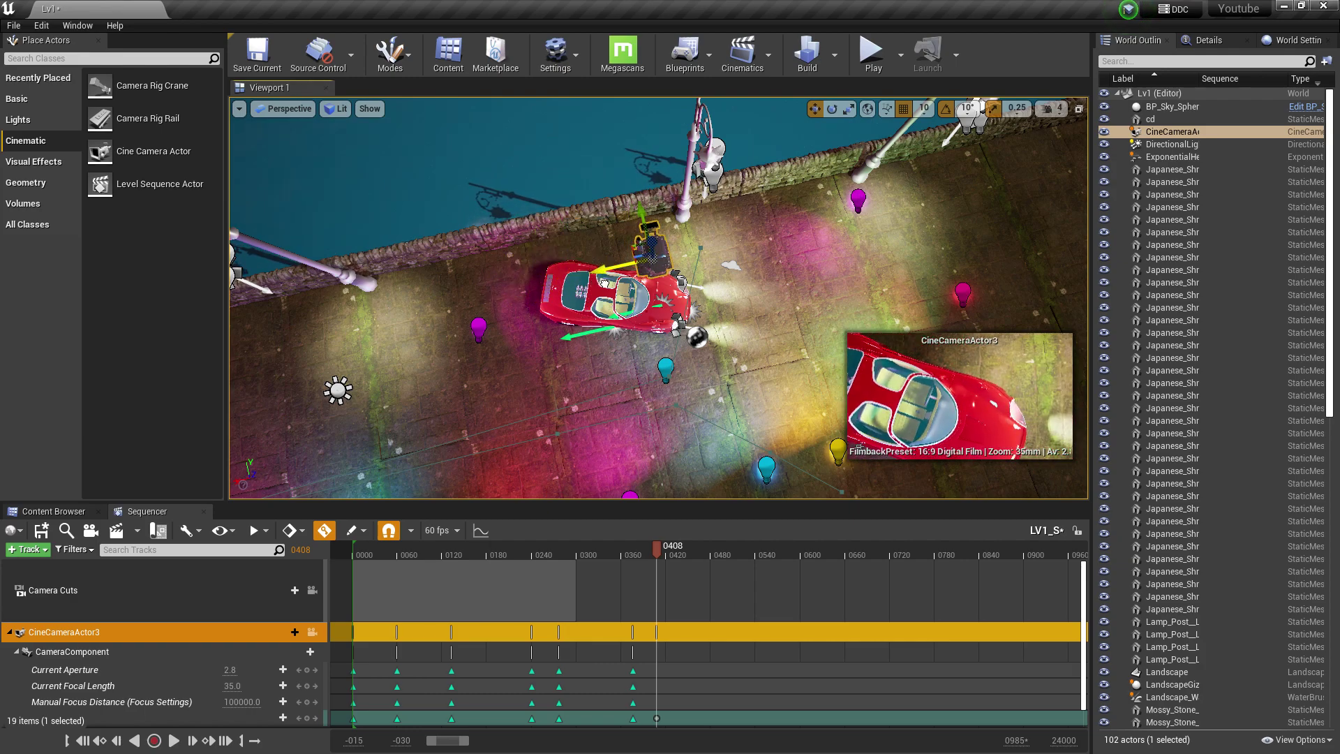
{"action": "left_click_drag", "start_coordinate": [604, 284], "coordinate": [803, 274]}
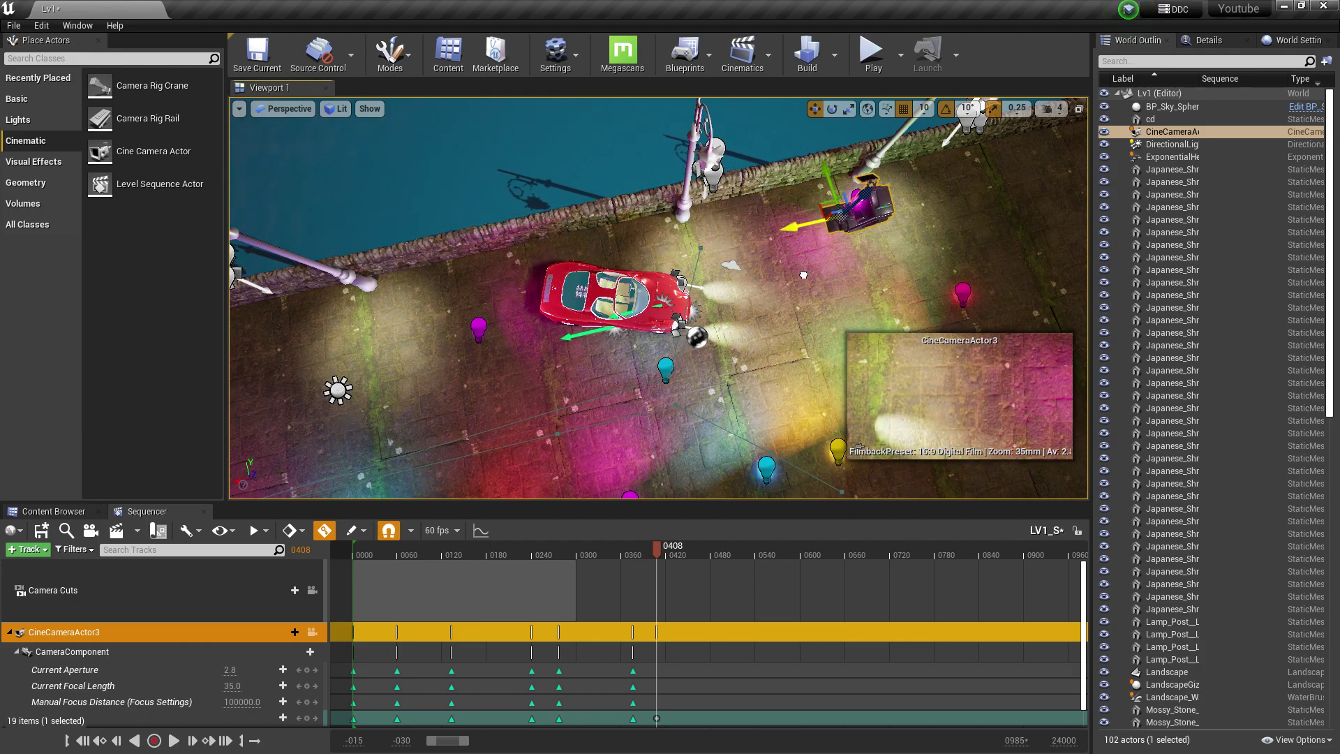
{"action": "left_click", "coordinate": [310, 650]}
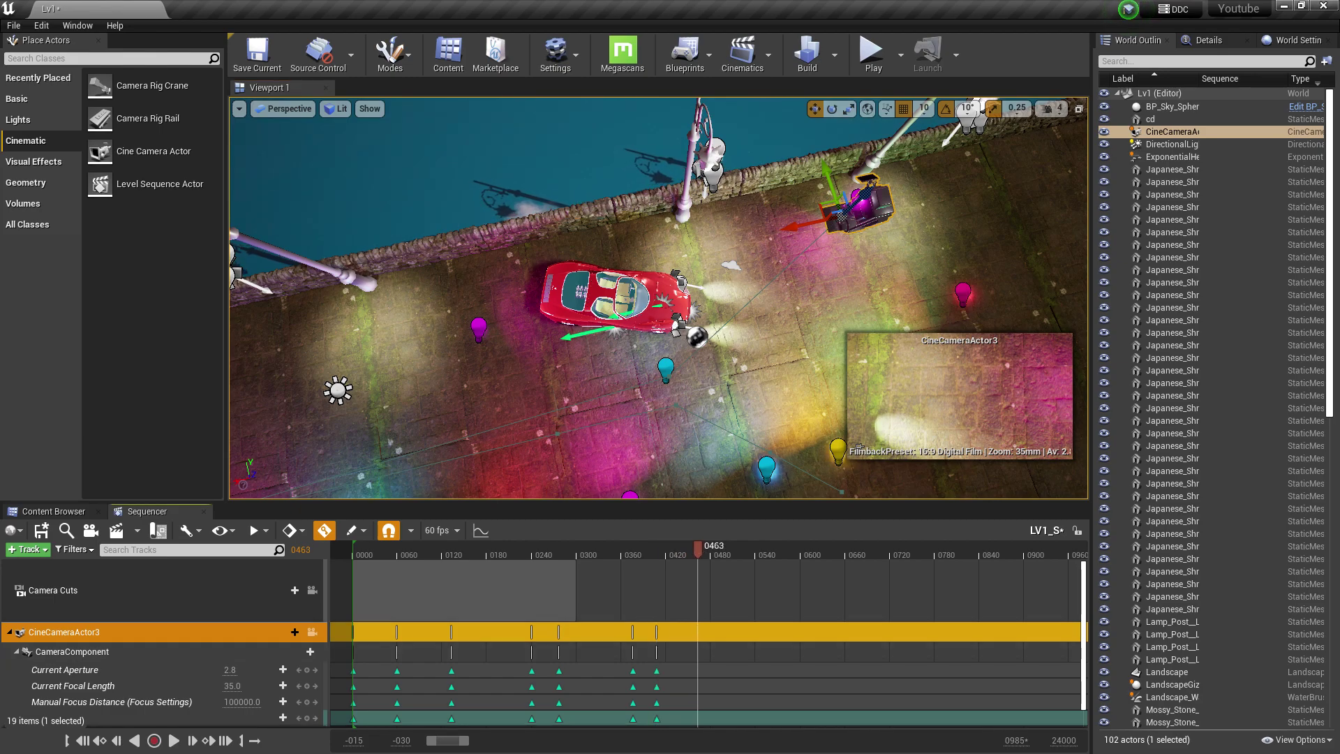
At frame 474, slide the downward-facing camera over the car to the road behind it, and key its position and lens settings
{"action": "left_click_drag", "start_coordinate": [828, 168], "coordinate": [325, 270]}
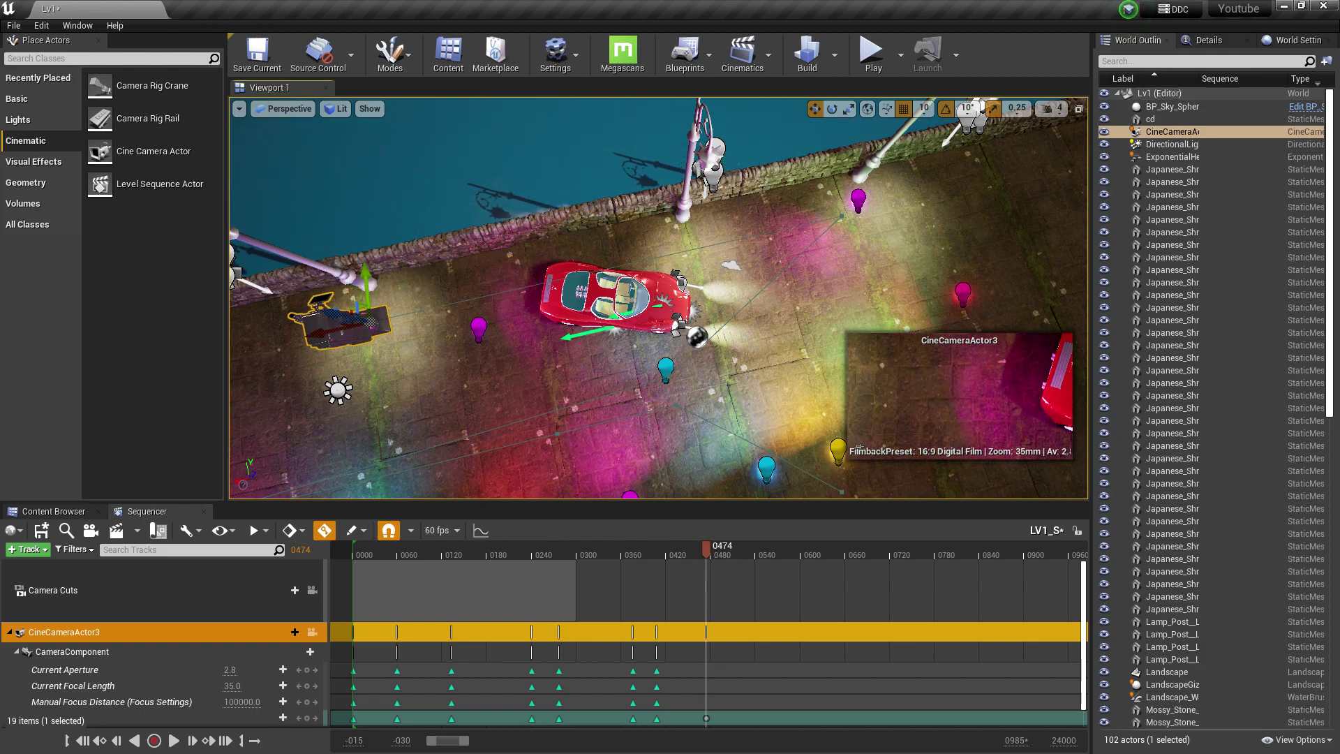
{"action": "left_click", "coordinate": [310, 650]}
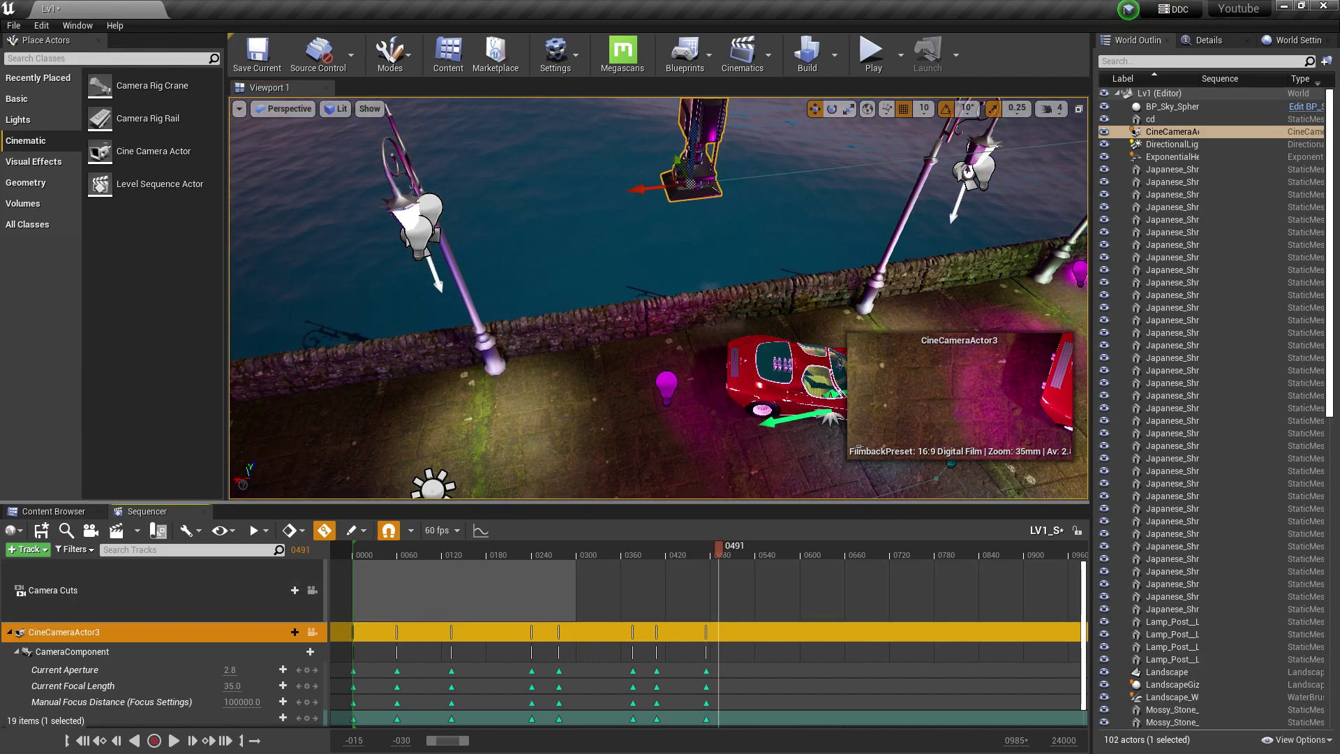
At frame 491, bring the cine camera down near the road behind the car and rotate it up toward the lamp post and sky
{"action": "key", "text": "f"}
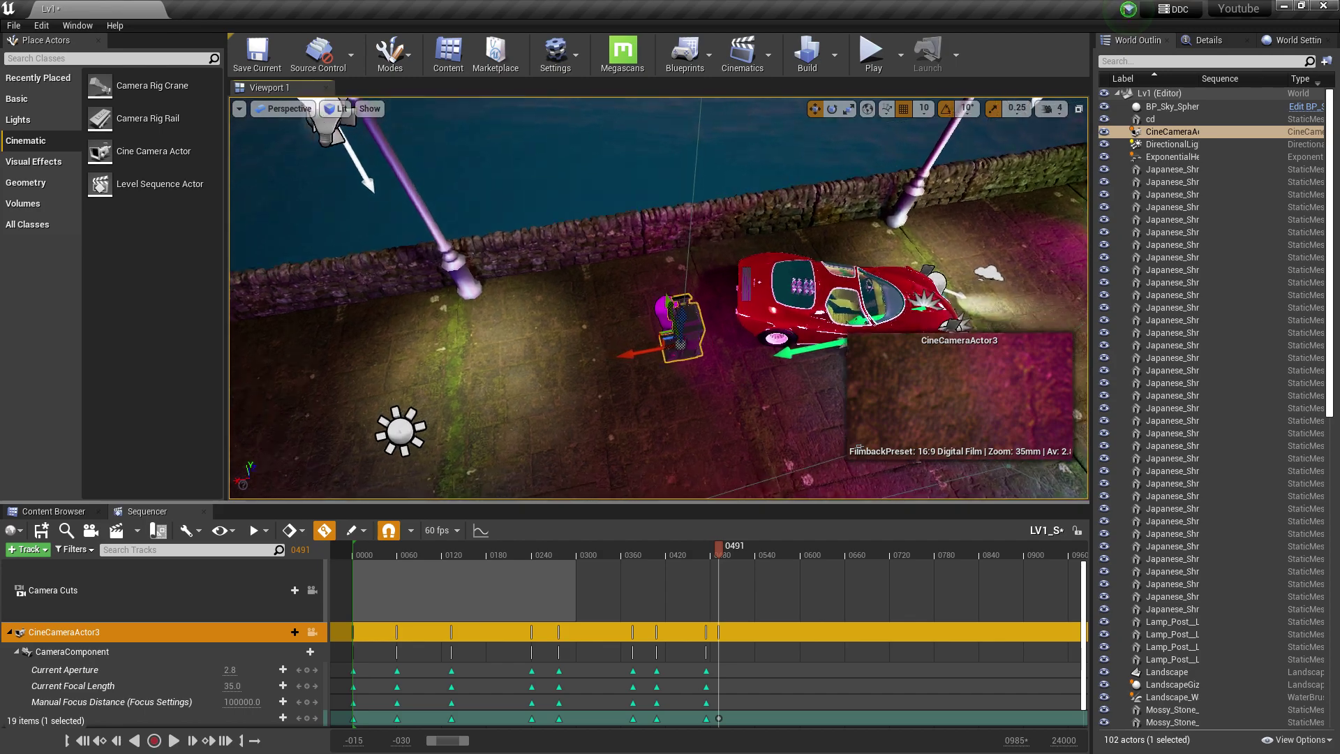
{"action": "key", "text": "e"}
{"action": "left_click_drag", "start_coordinate": [604, 344], "coordinate": [754, 415]}
{"action": "right_click_drag", "start_coordinate": [753, 415], "coordinate": [802, 328]}
{"action": "left_click_drag", "start_coordinate": [668, 220], "coordinate": [682, 223]}
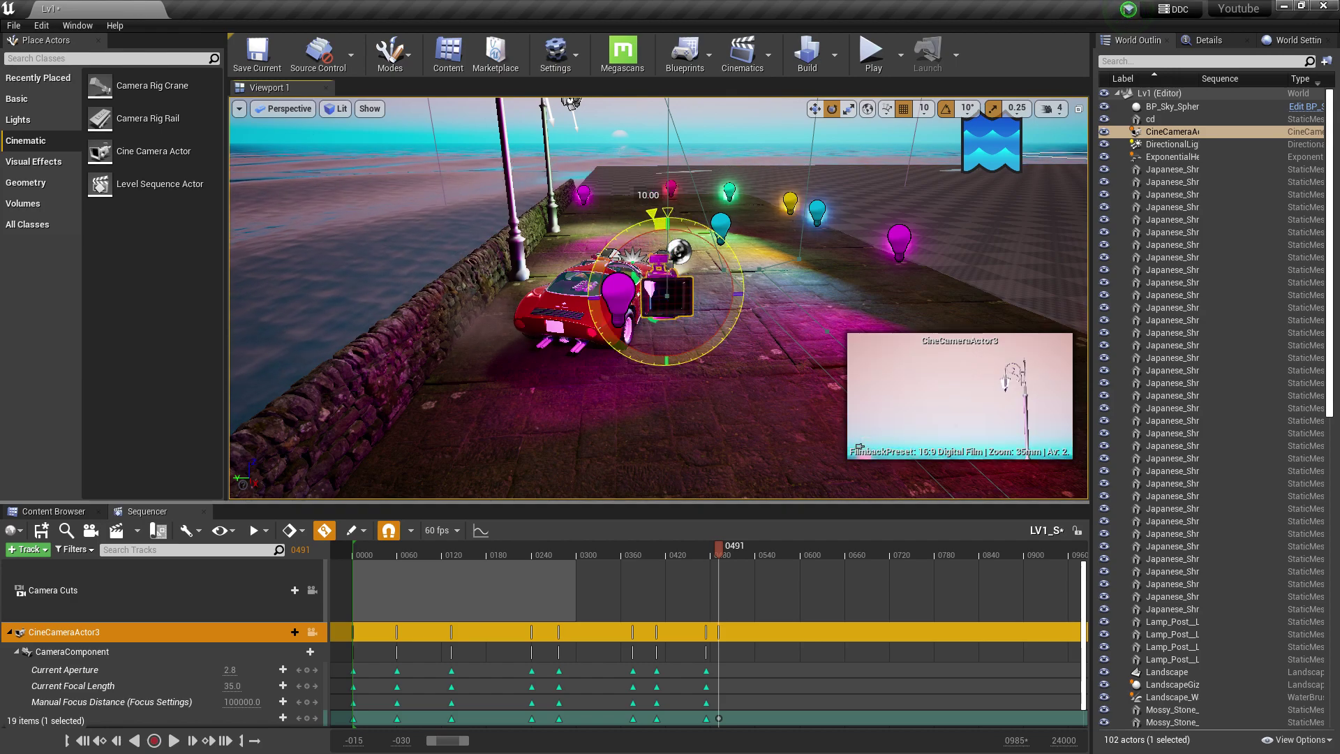
{"action": "mouse_move", "coordinate": [615, 279]}
{"action": "right_mouse_down"}
{"action": "mouse_move", "coordinate": [628, 273]}
{"action": "mouse_move", "coordinate": [614, 279]}
{"action": "right_mouse_up"}
{"action": "key", "text": "w"}
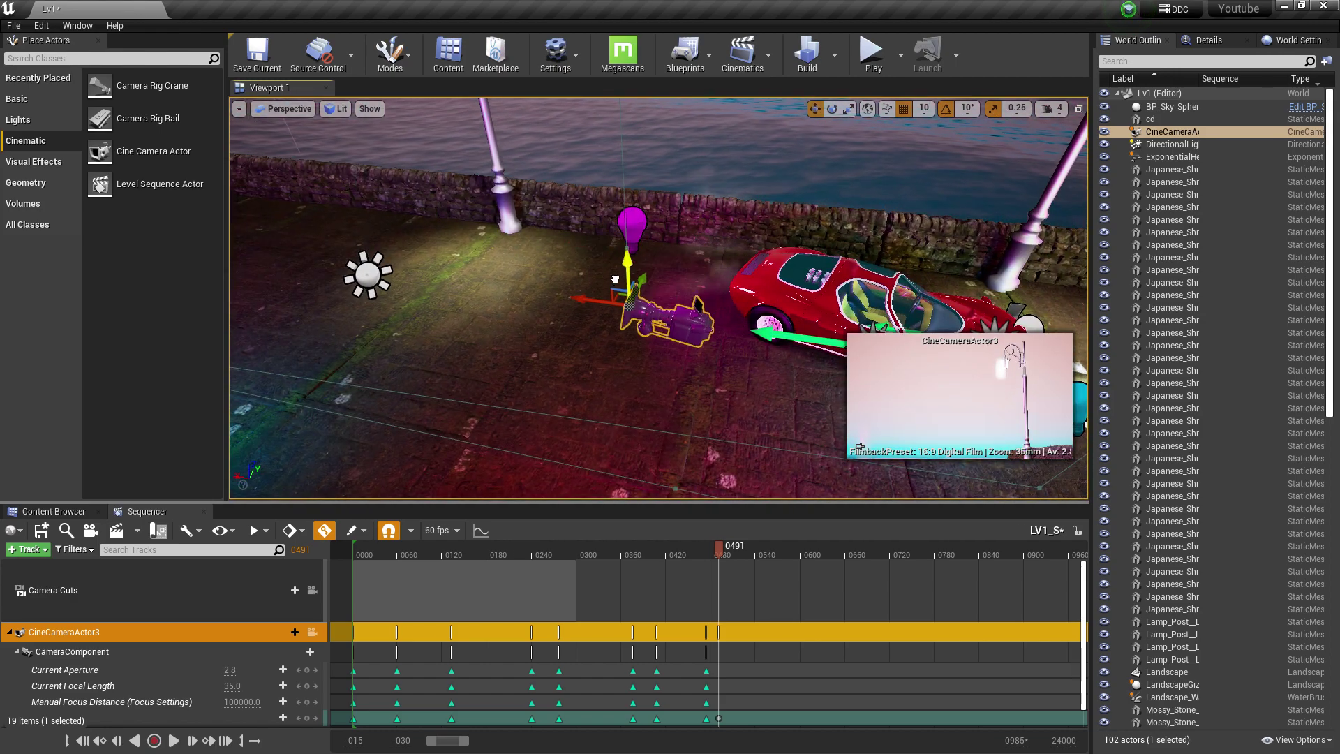
At frame 491, lower the upward-tilted cine camera toward the ground and shift it along the road between the car and the lamp post behind
{"action": "left_click_drag", "start_coordinate": [614, 279], "coordinate": [604, 314]}
{"action": "right_click_drag", "start_coordinate": [605, 314], "coordinate": [604, 293]}
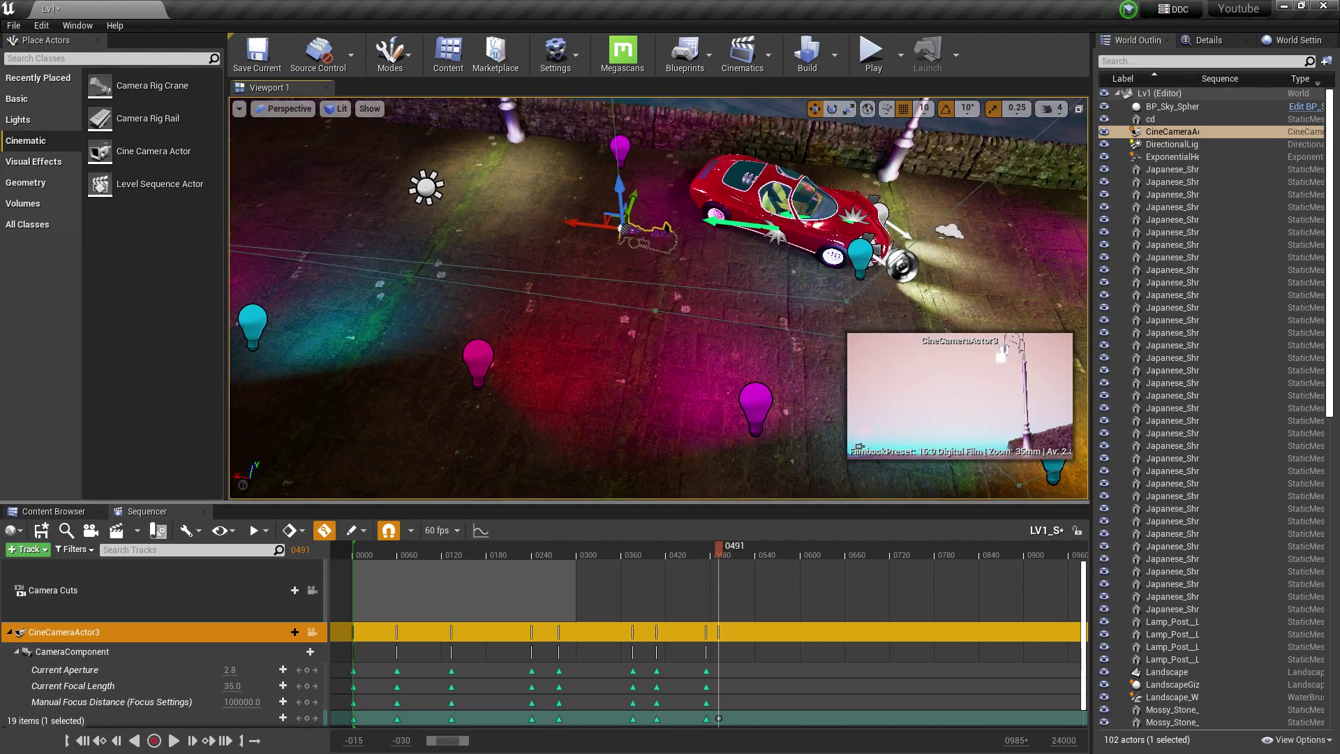
{"action": "mouse_move", "coordinate": [706, 229]}
{"action": "left_mouse_down"}
{"action": "mouse_move", "coordinate": [829, 236]}
{"action": "mouse_move", "coordinate": [722, 228]}
{"action": "left_mouse_up"}
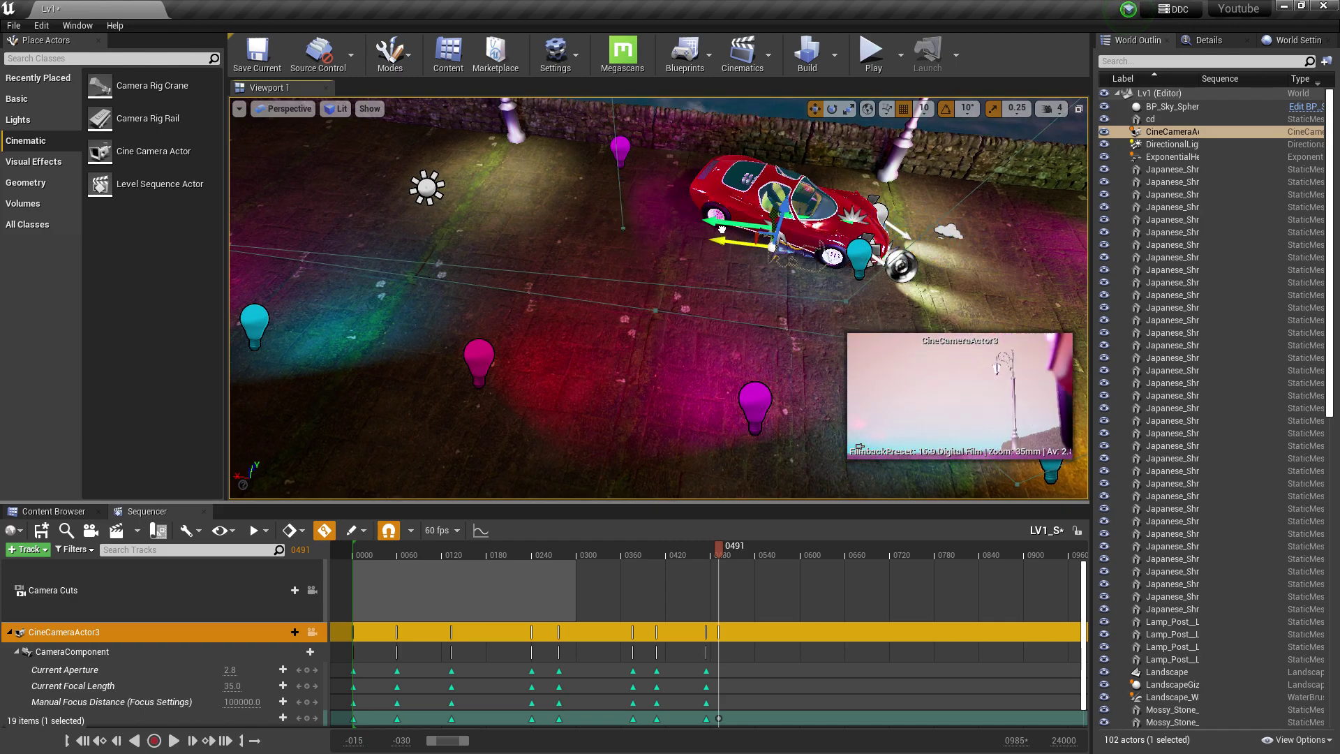
{"action": "right_click_drag", "start_coordinate": [658, 298], "coordinate": [649, 265]}
{"action": "key", "text": "e"}
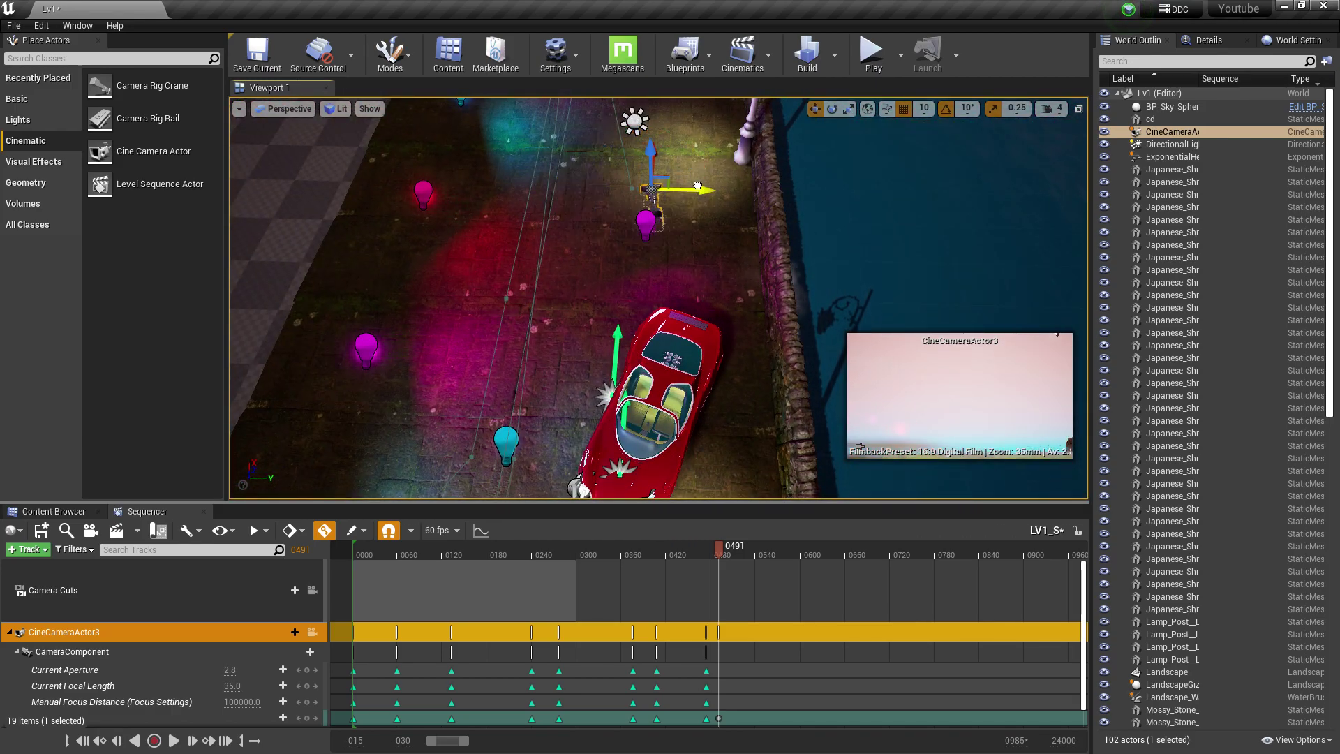
{"action": "right_click_drag", "start_coordinate": [698, 187], "coordinate": [698, 139]}
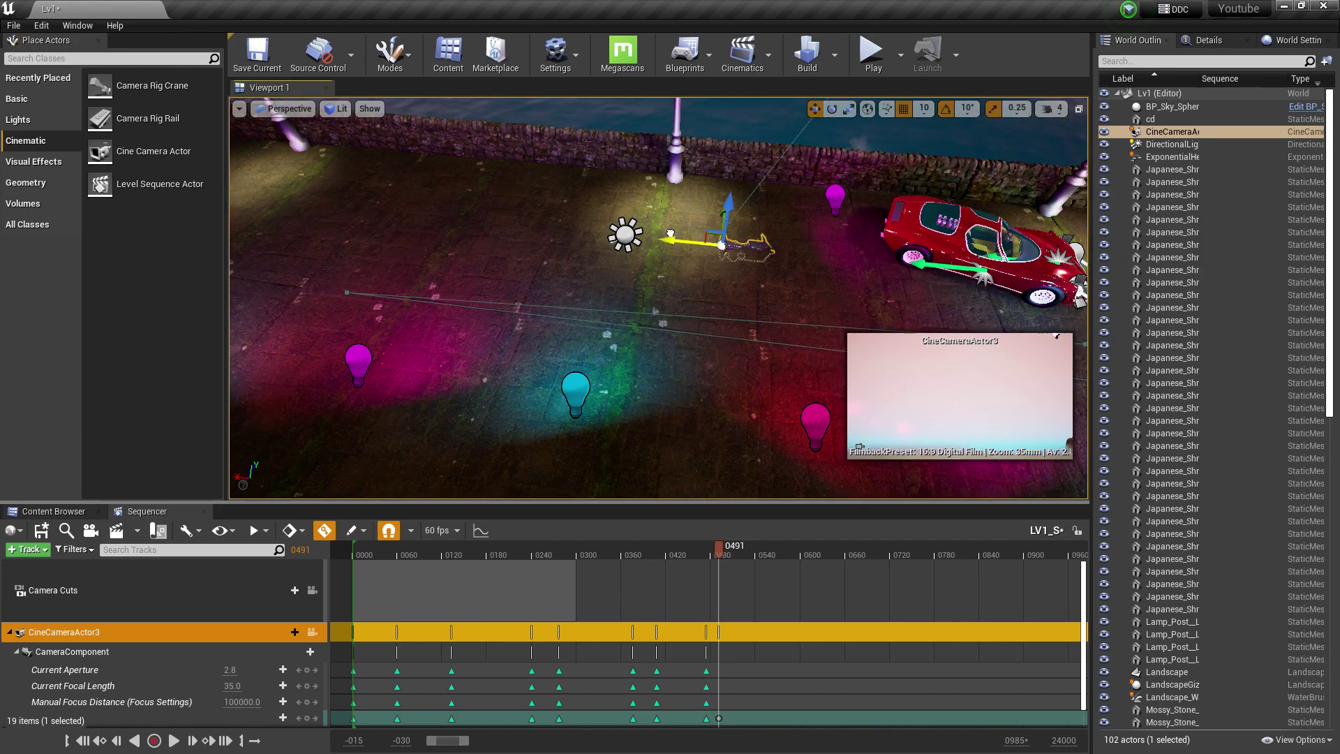
Place the cine camera low on the road just behind the car, and key its position and lens settings at frame 491
{"action": "left_click_drag", "start_coordinate": [808, 234], "coordinate": [905, 246]}
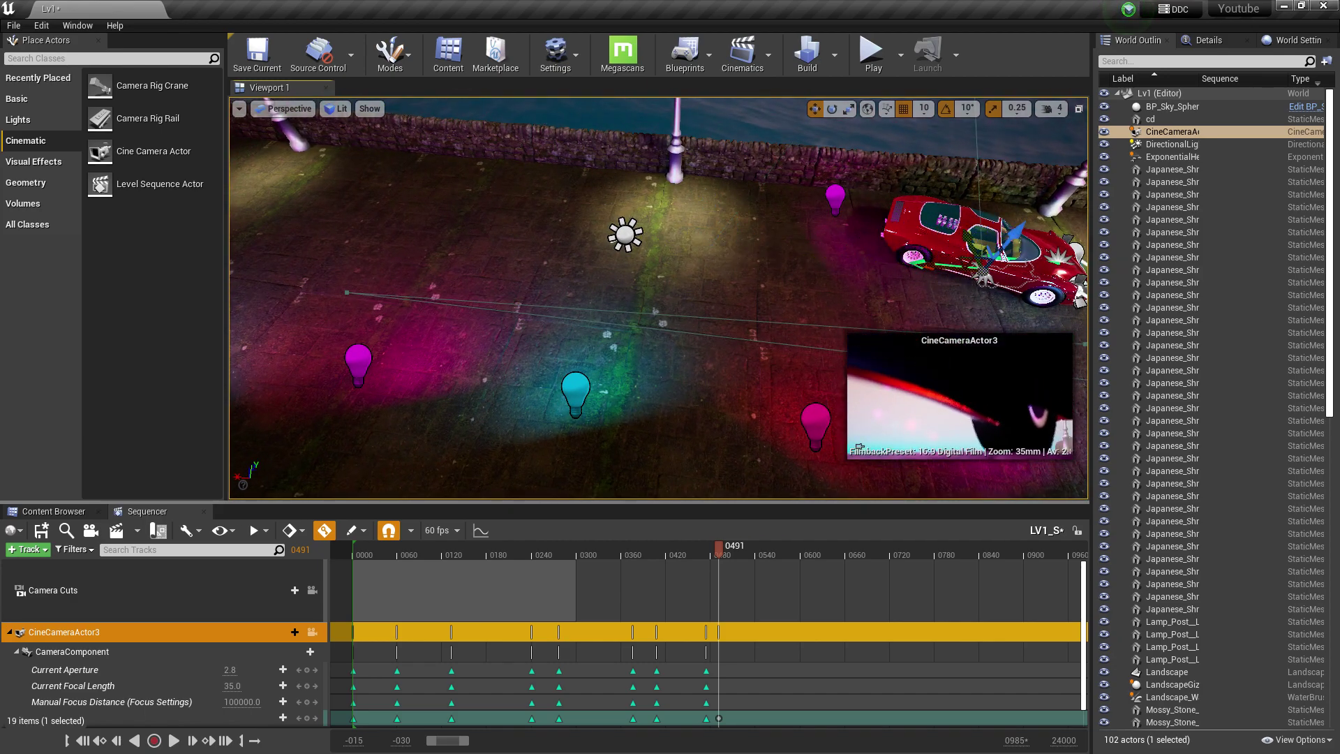
{"action": "right_click_drag", "start_coordinate": [656, 300], "coordinate": [586, 283]}
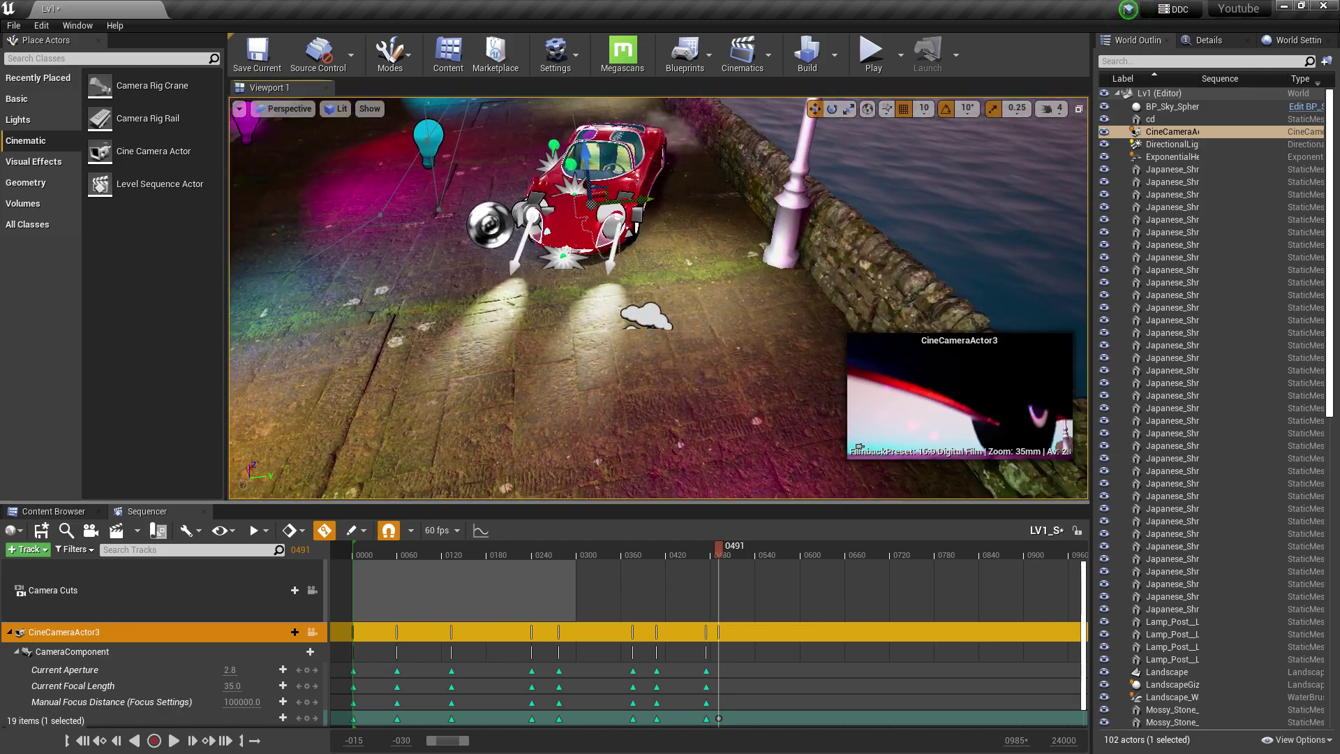
{"action": "right_click_drag", "start_coordinate": [661, 194], "coordinate": [587, 206]}
{"action": "left_click_drag", "start_coordinate": [698, 262], "coordinate": [502, 237]}
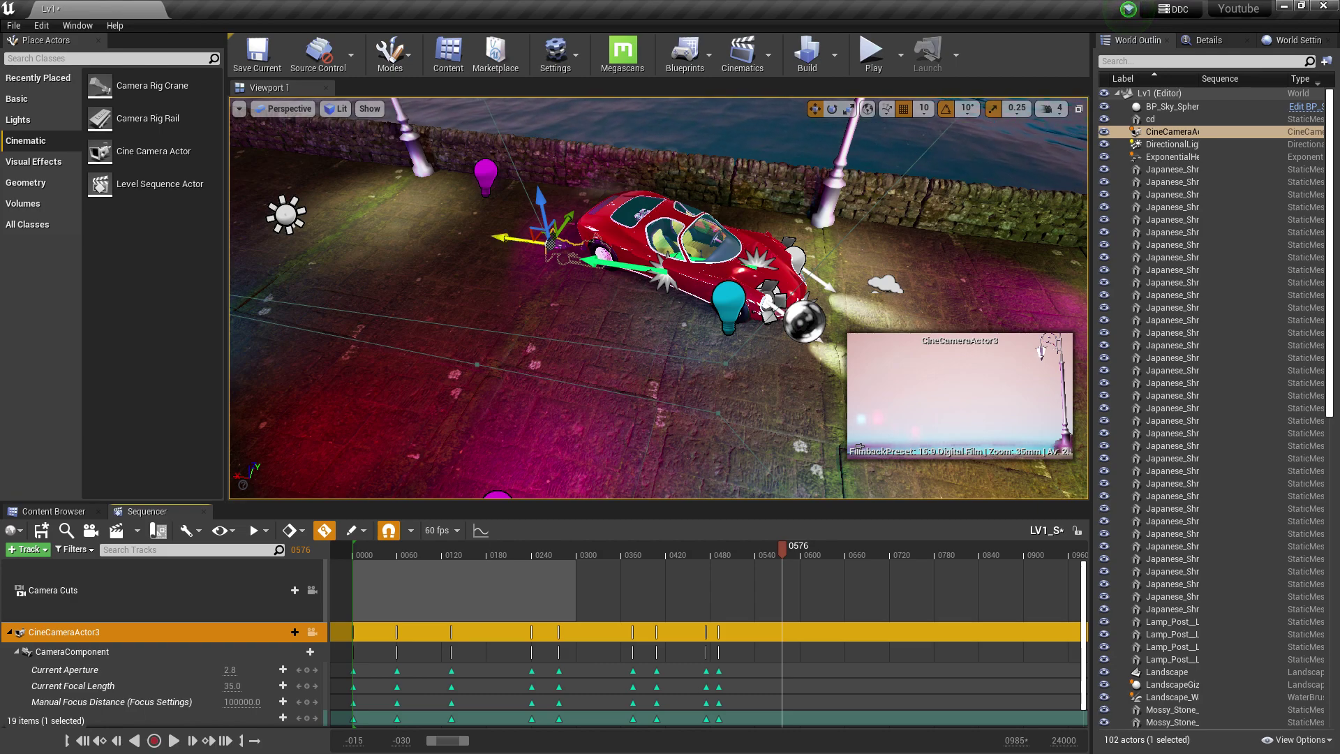
At frame 576, slide the cine camera along the road to a spot ahead of the car, and key its position and lens settings
{"action": "left_click_drag", "start_coordinate": [503, 238], "coordinate": [890, 288]}
{"action": "key", "text": "Return"}
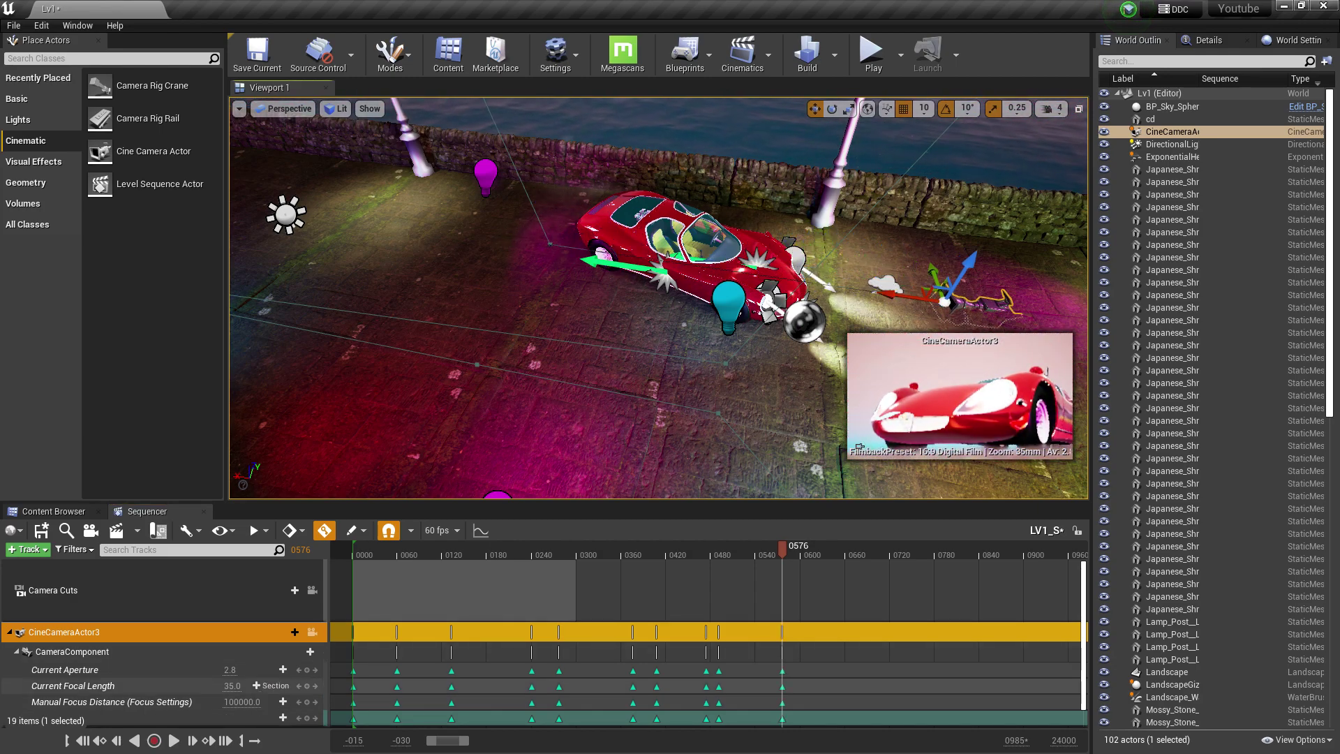
{"action": "key", "text": "f"}
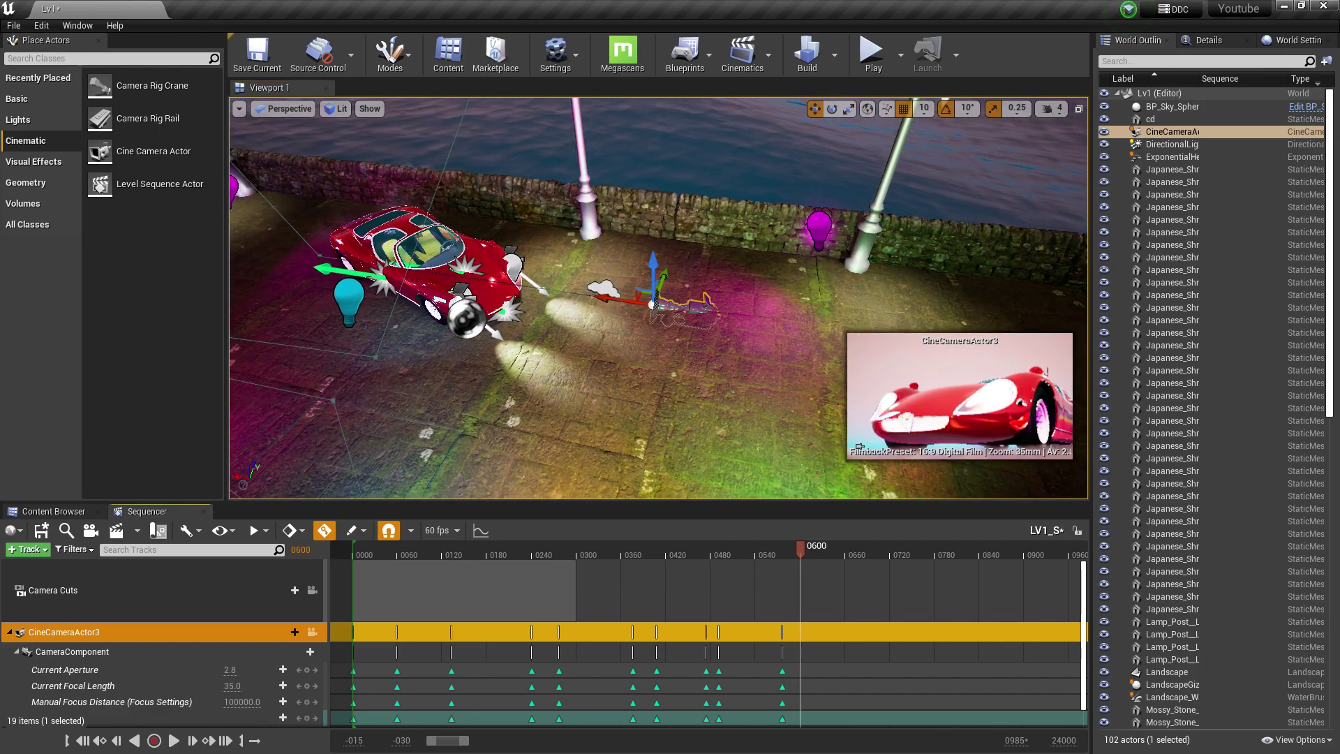
At frame 636, move the cine camera farther ahead of the car and shift it toward the middle of the road
{"action": "left_click_drag", "start_coordinate": [652, 264], "coordinate": [719, 290]}
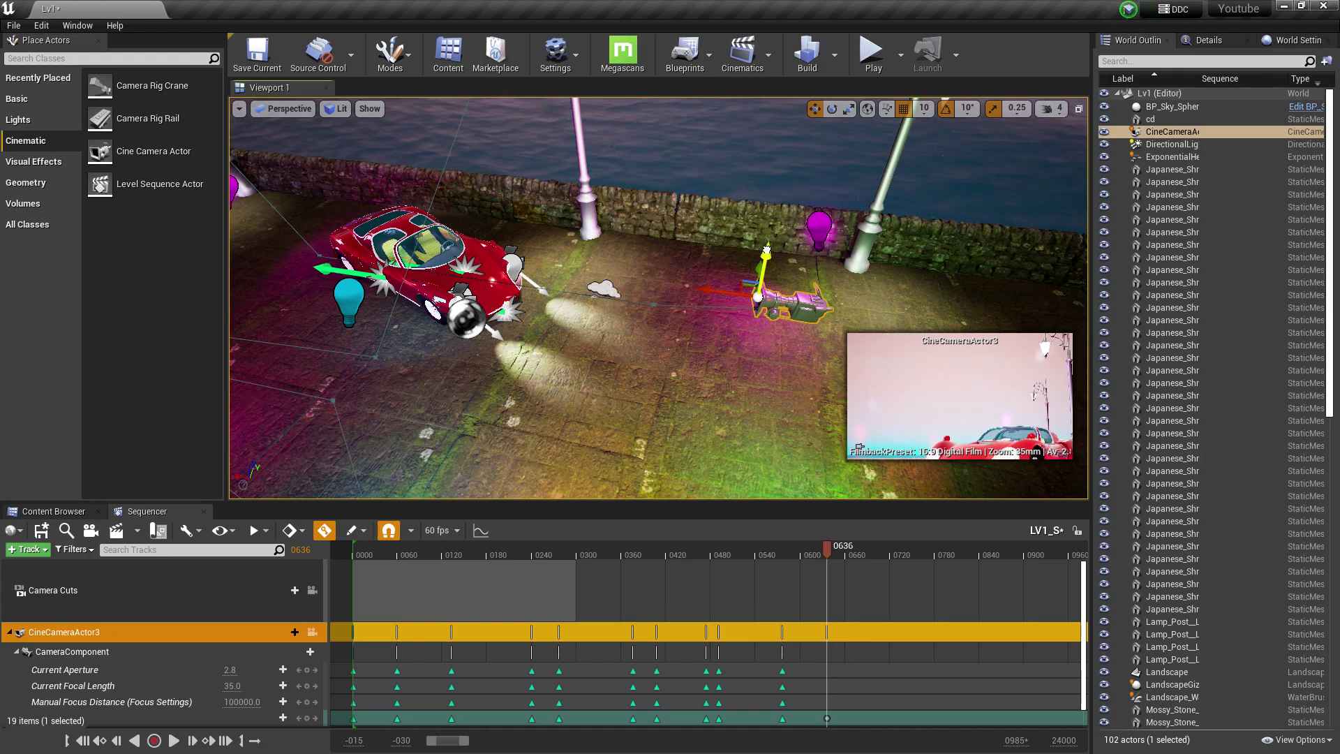
{"action": "key", "text": "f"}
{"action": "left_click_drag", "start_coordinate": [767, 246], "coordinate": [726, 226], "text": "alt"}
{"action": "left_click_drag", "start_coordinate": [656, 300], "coordinate": [544, 324], "text": "alt"}
{"action": "key", "text": "e"}
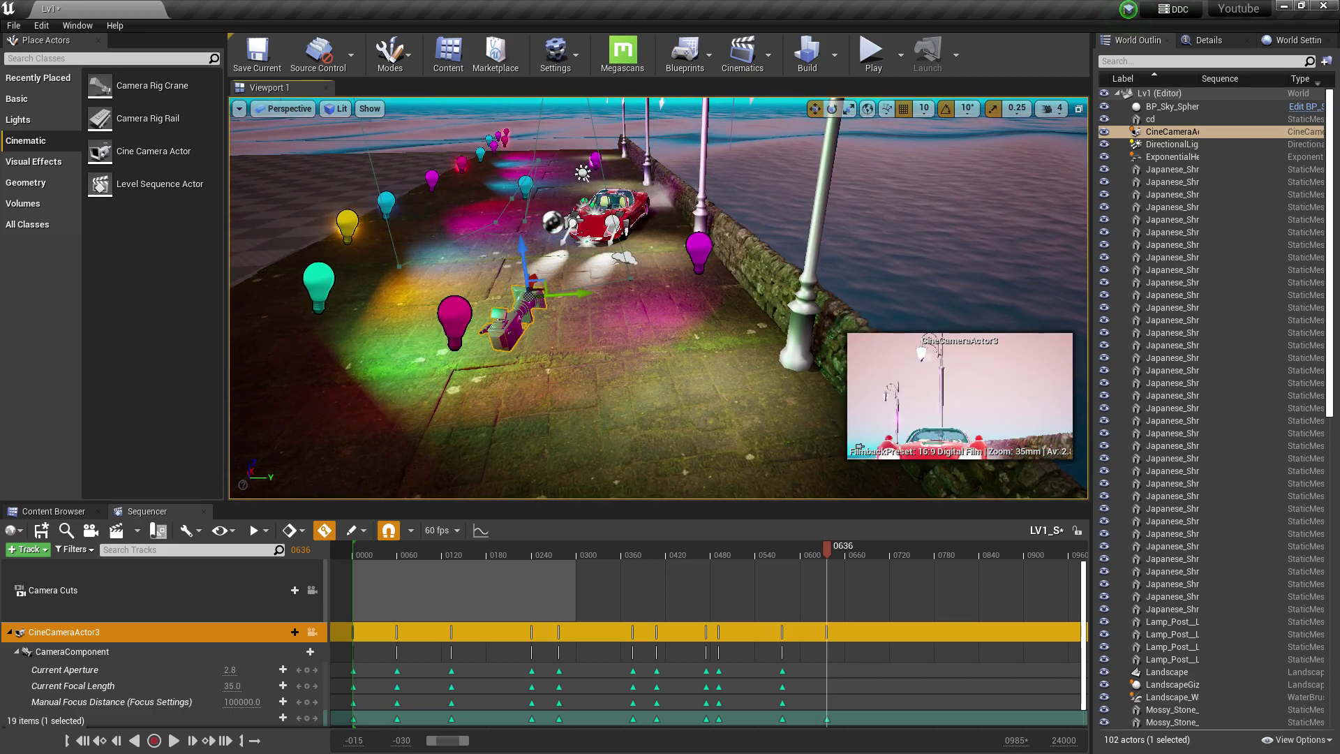
Rotate and reposition the cine camera to frame the car from a front three-quarter angle, and key its position and lens settings at frame 636
{"action": "left_click_drag", "start_coordinate": [523, 246], "coordinate": [488, 223]}
{"action": "key", "text": "e"}
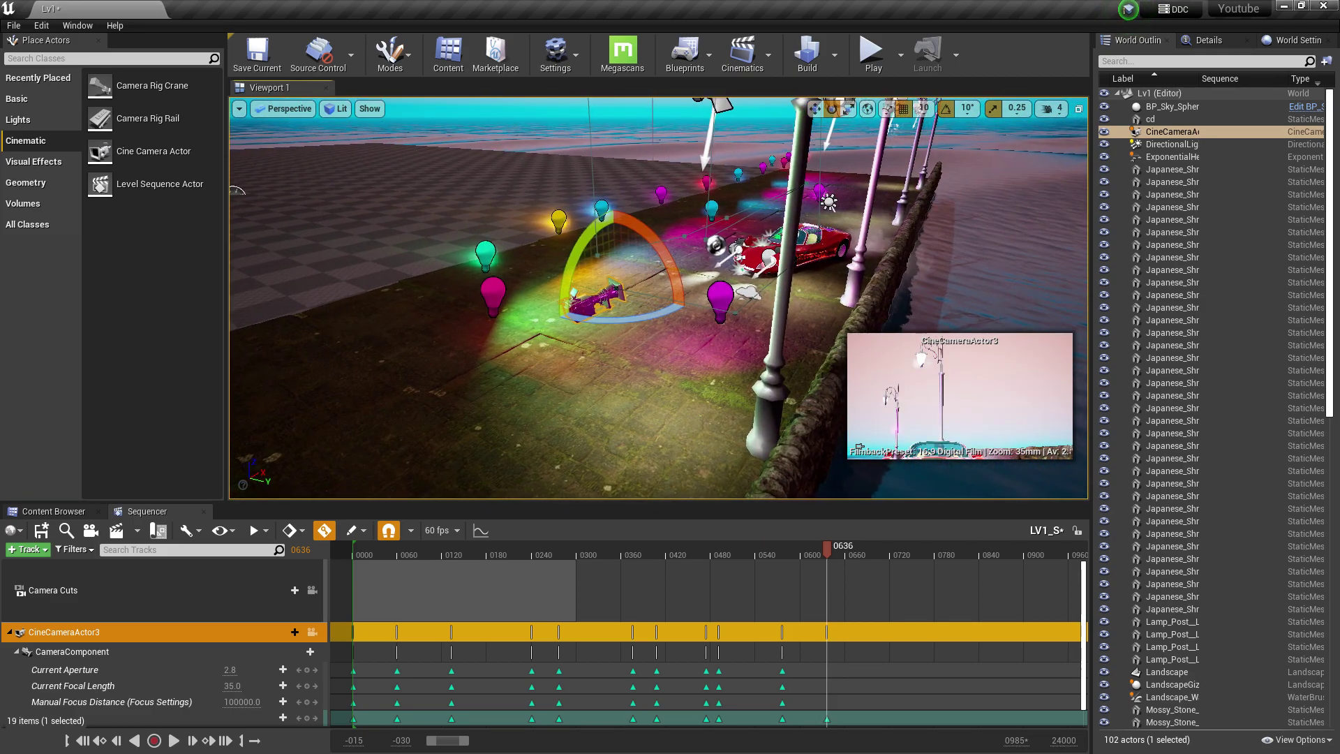
{"action": "left_click_drag", "start_coordinate": [658, 269], "coordinate": [637, 298]}
{"action": "key", "text": "w"}
{"action": "key", "text": "w"}
{"action": "right_click_drag", "start_coordinate": [637, 298], "coordinate": [680, 304]}
{"action": "left_click", "coordinate": [310, 651]}
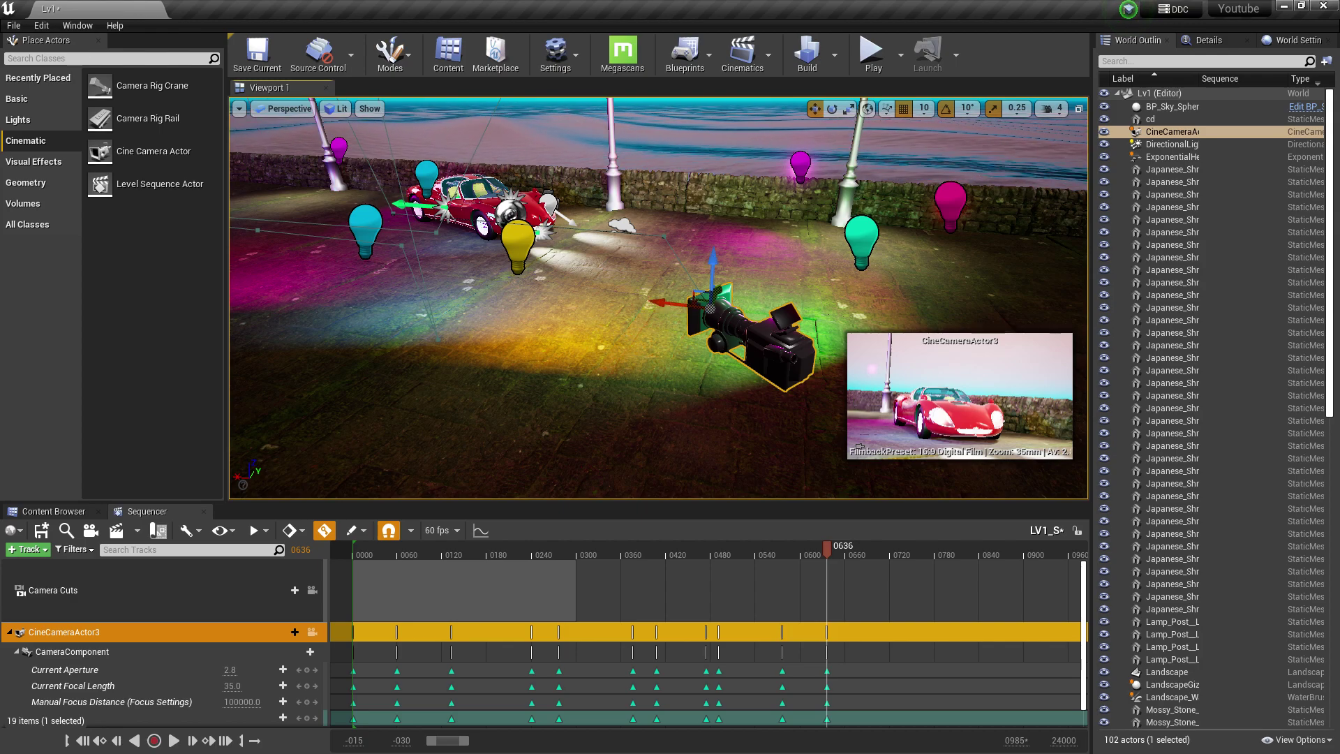
{"action": "right_click_drag", "start_coordinate": [681, 304], "coordinate": [680, 304]}
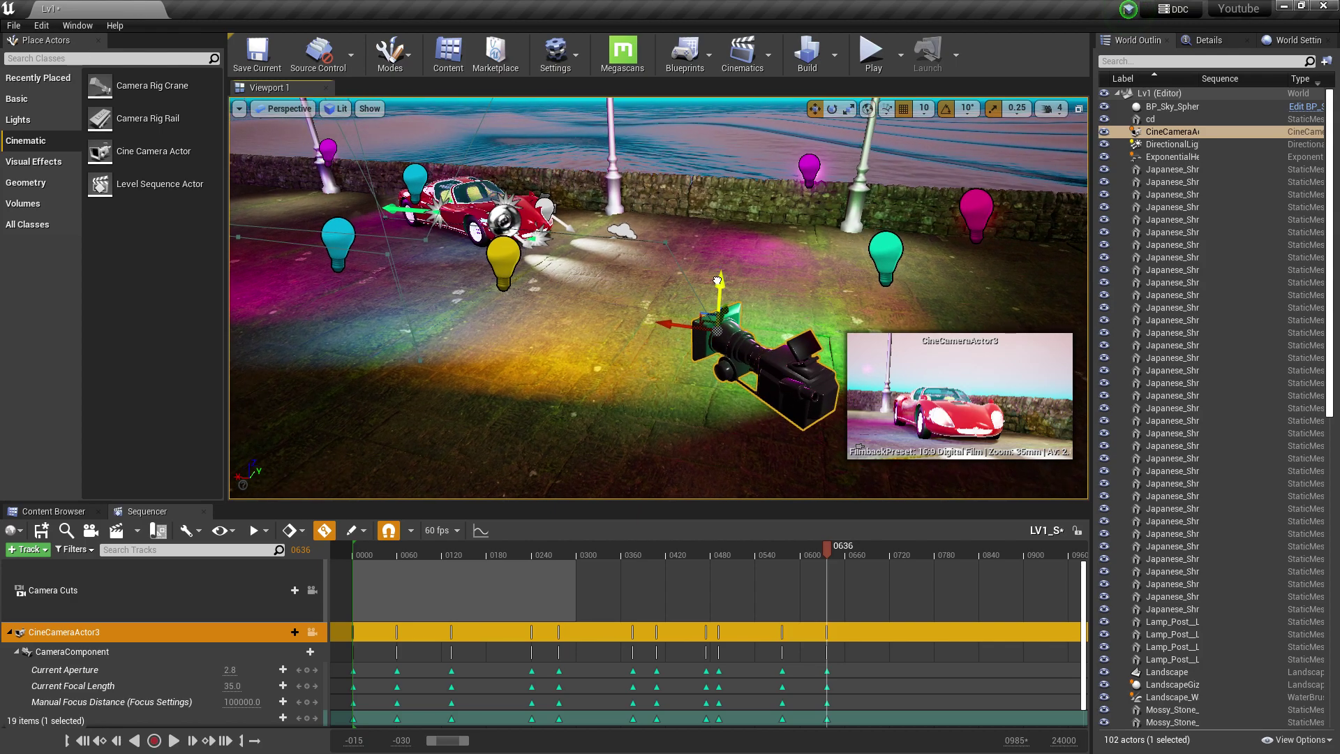
{"action": "left_click_drag", "start_coordinate": [717, 280], "coordinate": [721, 153]}
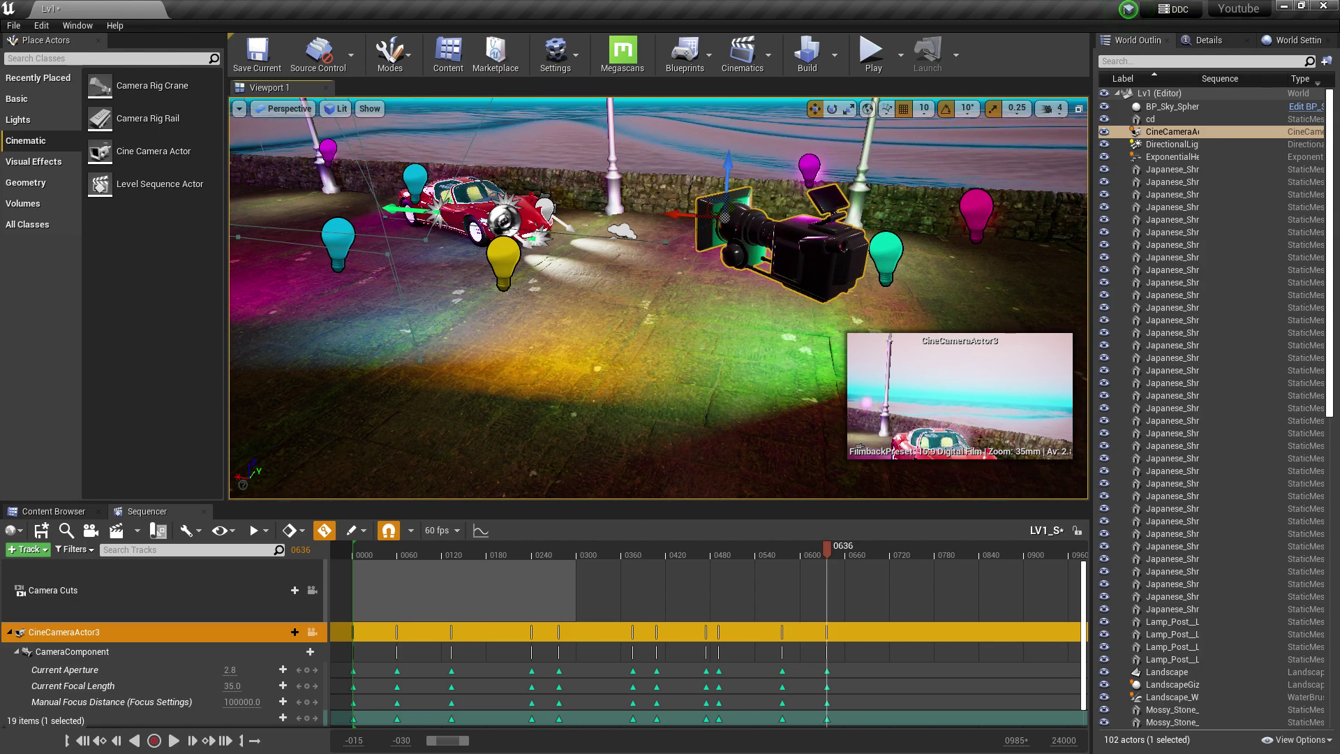
{"action": "key", "text": "ctrl+z"}
At frame 698, raise the cine camera straight up to lamp-head height facing the sea, and key its position and lens settings
{"action": "right_click_drag", "start_coordinate": [680, 304], "coordinate": [681, 304]}
{"action": "key", "text": "space"}
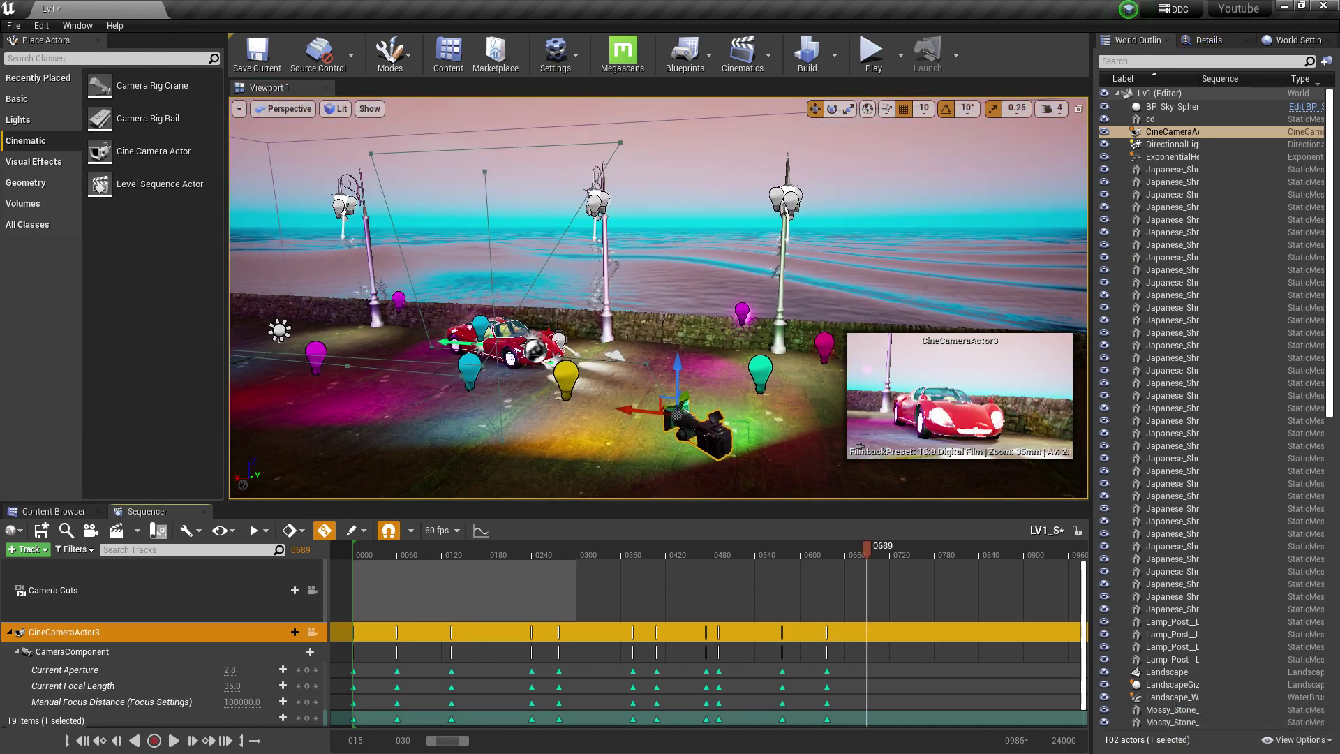
{"action": "left_click_drag", "start_coordinate": [677, 377], "coordinate": [680, 136]}
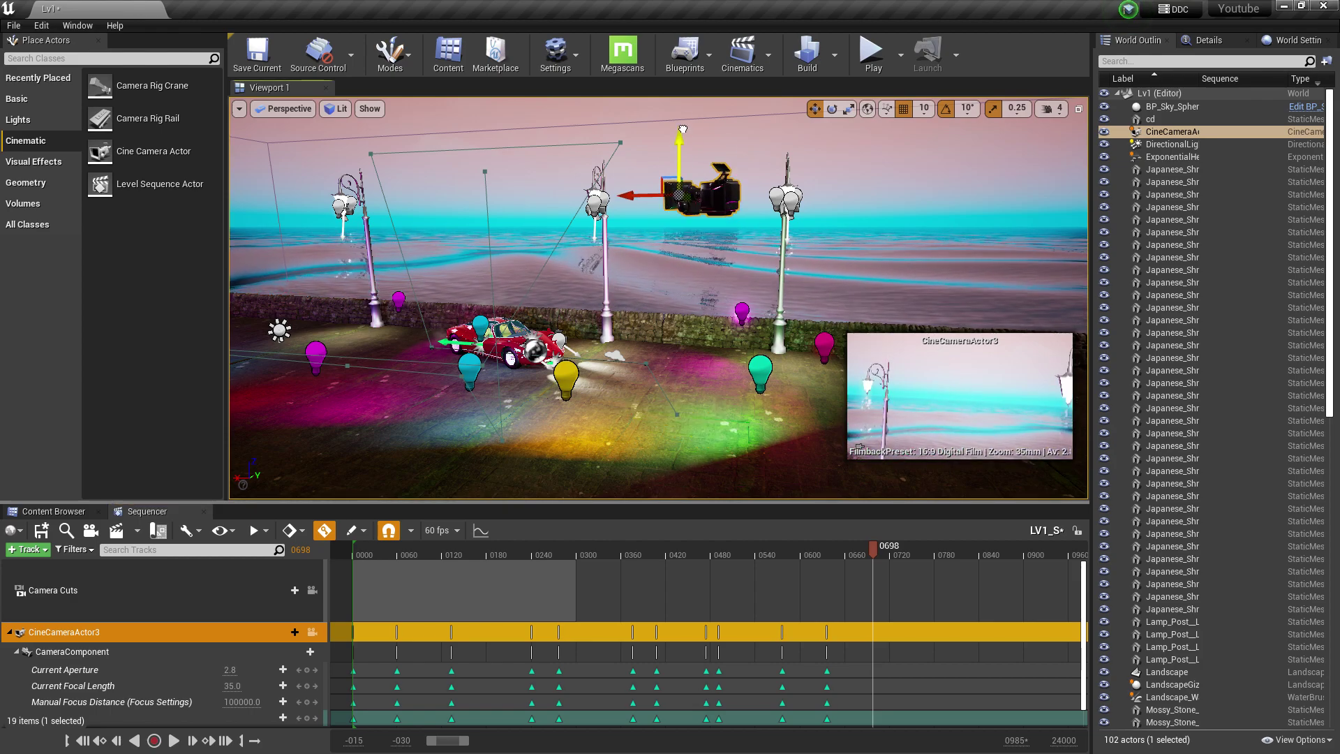
{"action": "right_click_drag", "start_coordinate": [680, 304], "coordinate": [680, 304]}
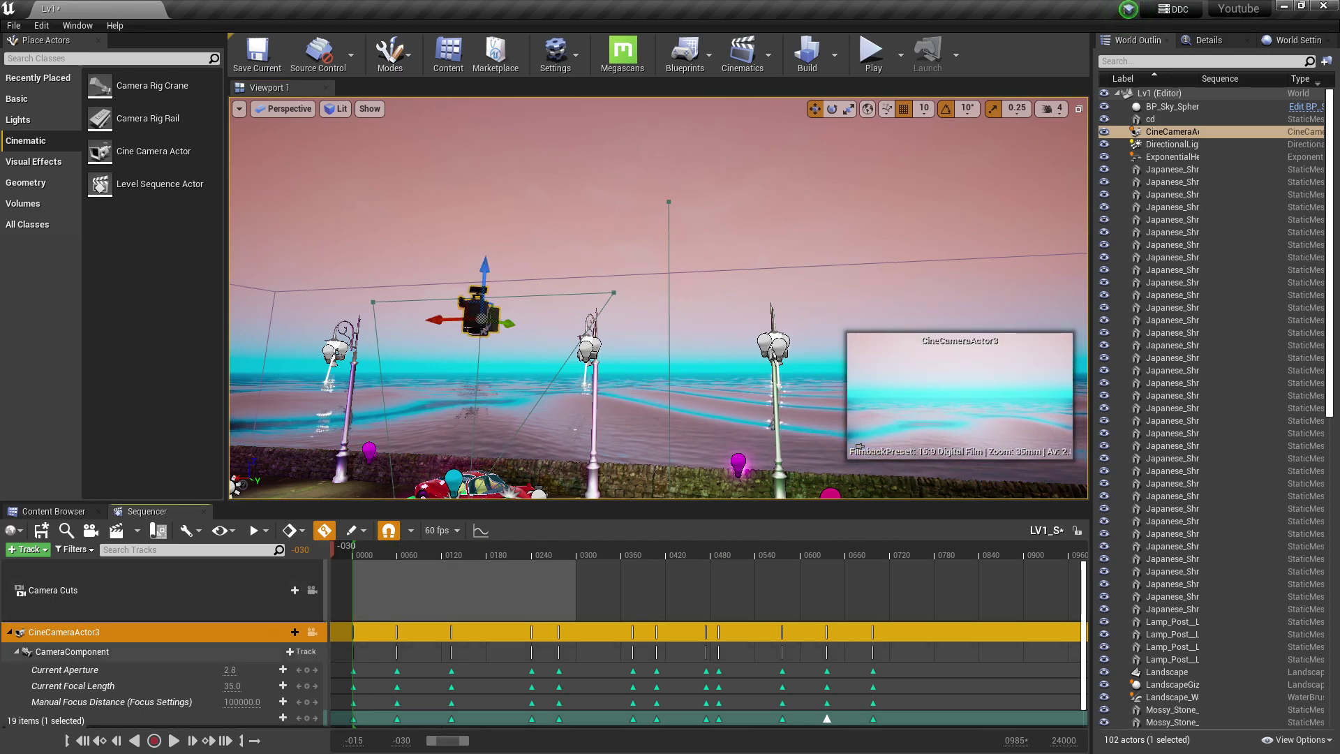
Play the sequence from frame -030 through the cine camera's view, stop it past the last key, and return to the free perspective view
{"action": "left_click", "coordinate": [312, 632]}
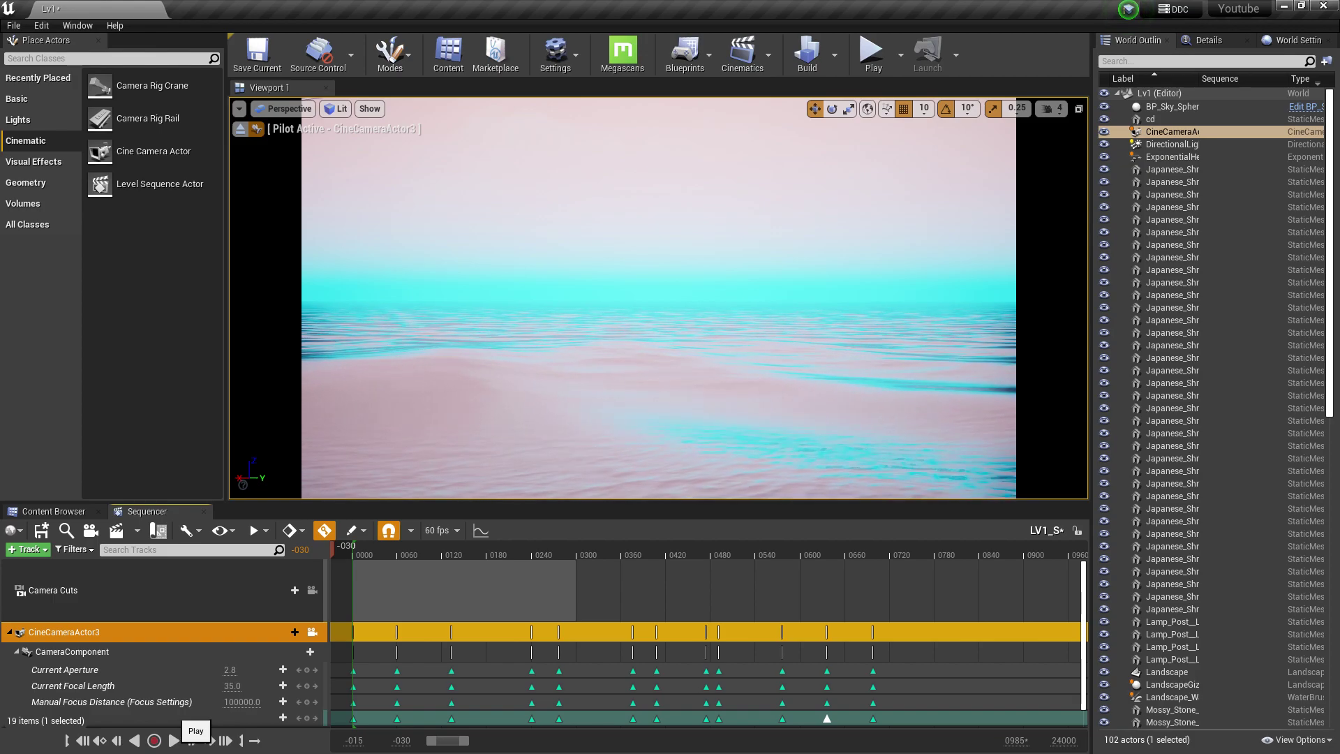
{"action": "left_click", "coordinate": [173, 741]}
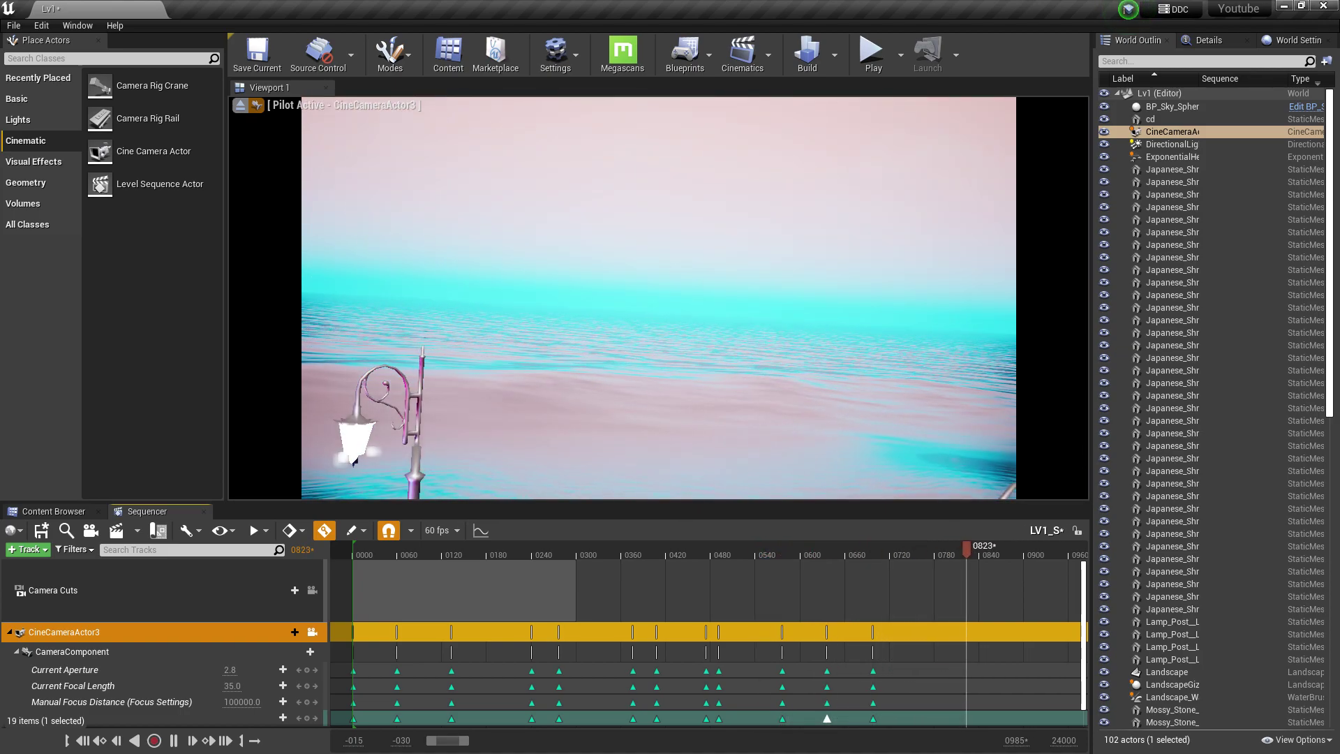
{"action": "key", "text": "space"}
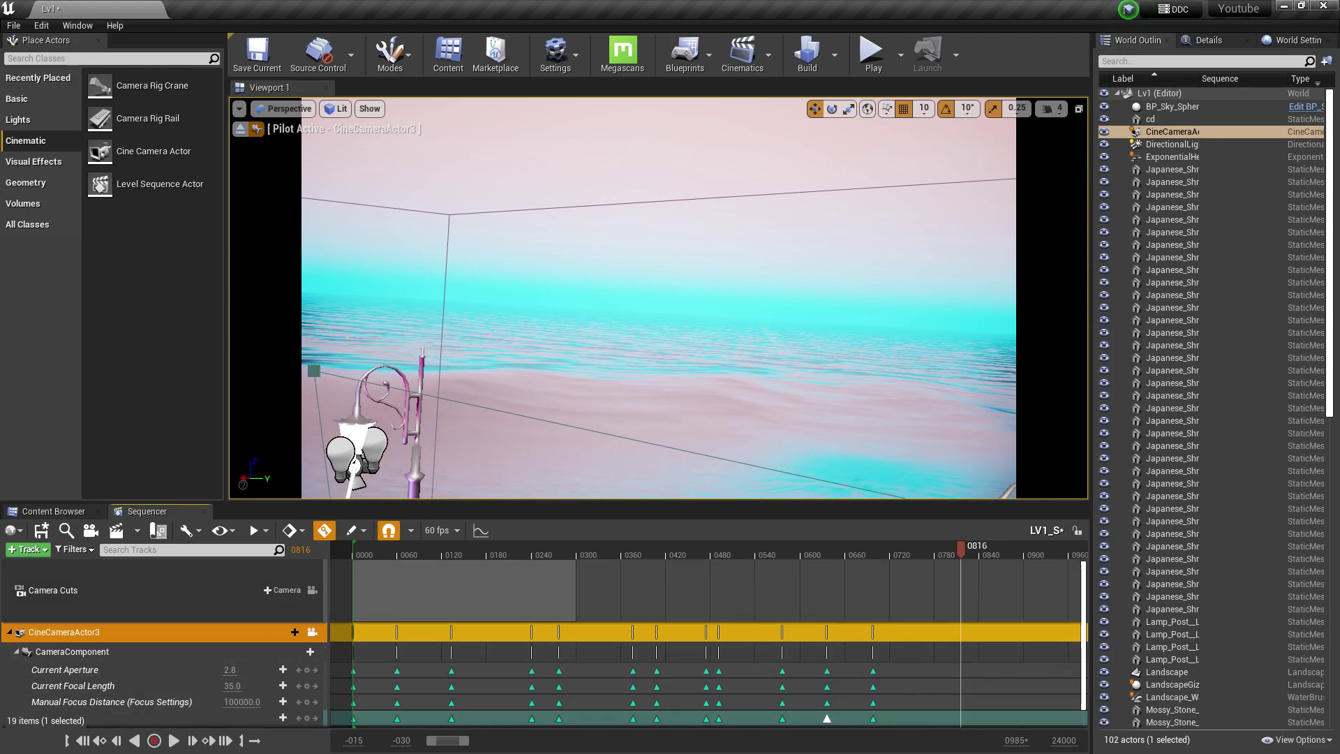
{"action": "key", "text": "f"}
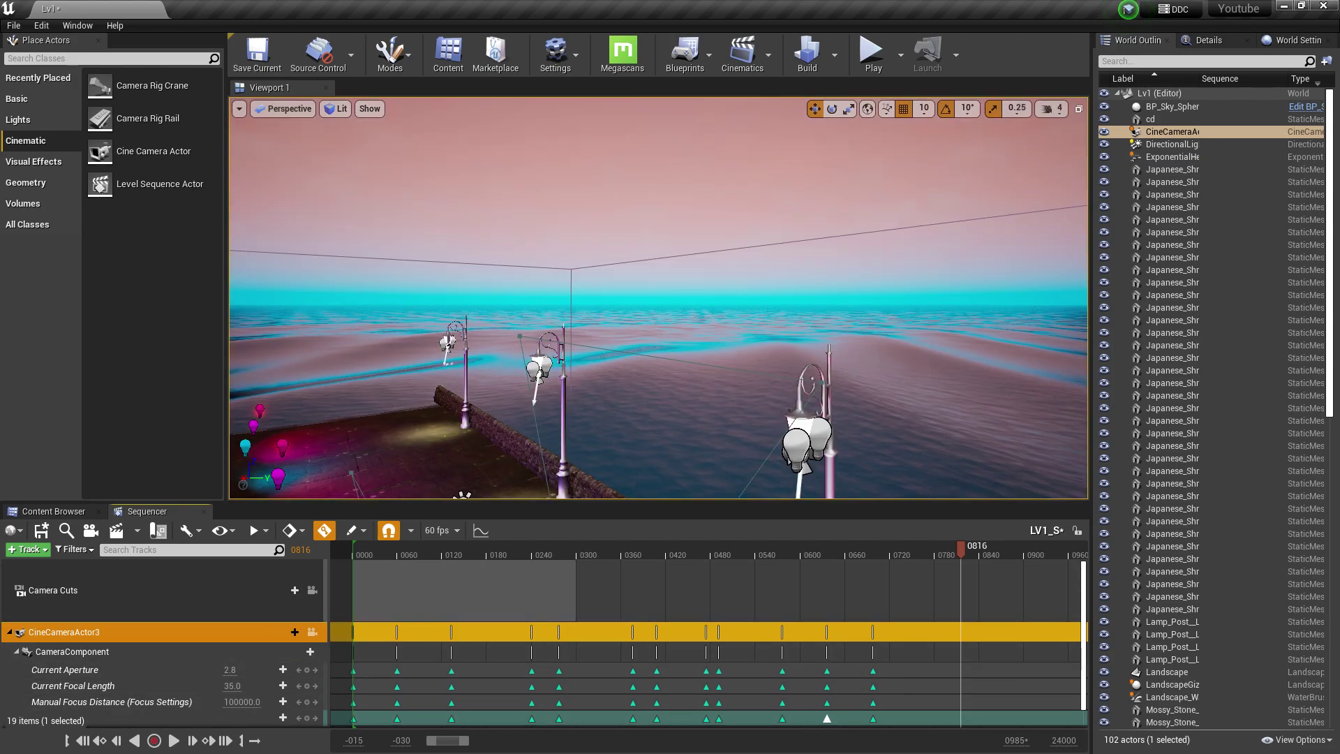